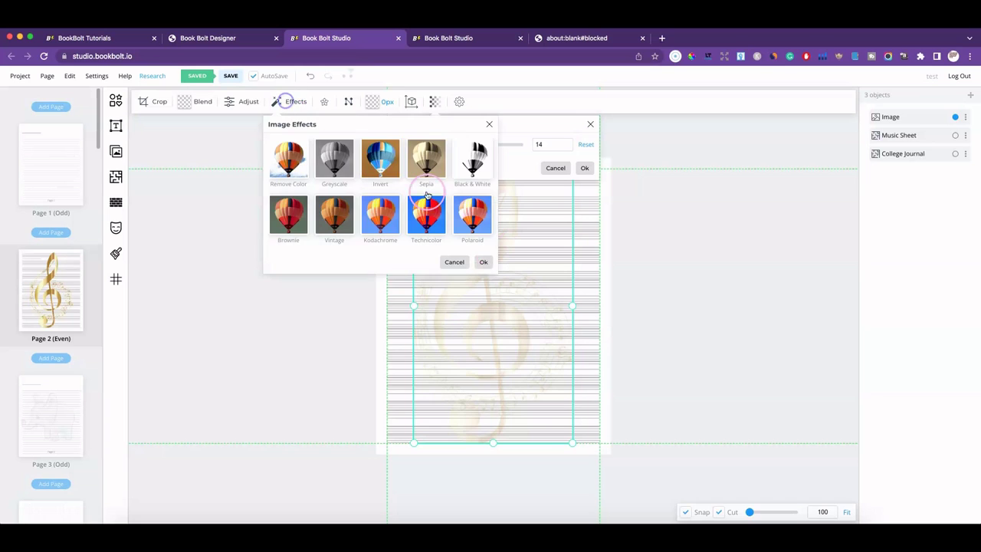
# Apply the Greyscale effect to the treble clef image on page 2
pyautogui.click(333, 157)
pyautogui.click(489, 263)
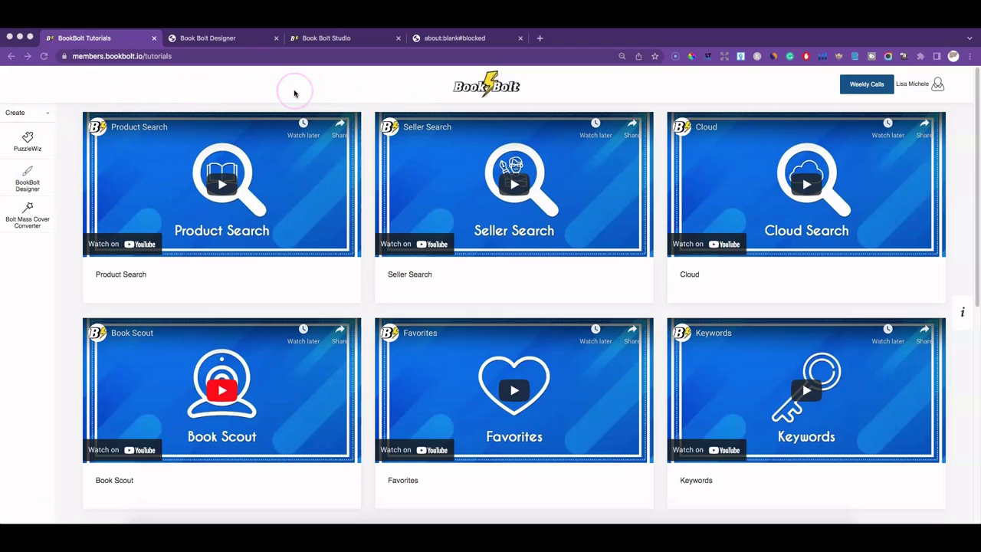
# Choose the Create tool group and open BookBolt Studio from the Book Bolt Designer page
pyautogui.click(48, 114)
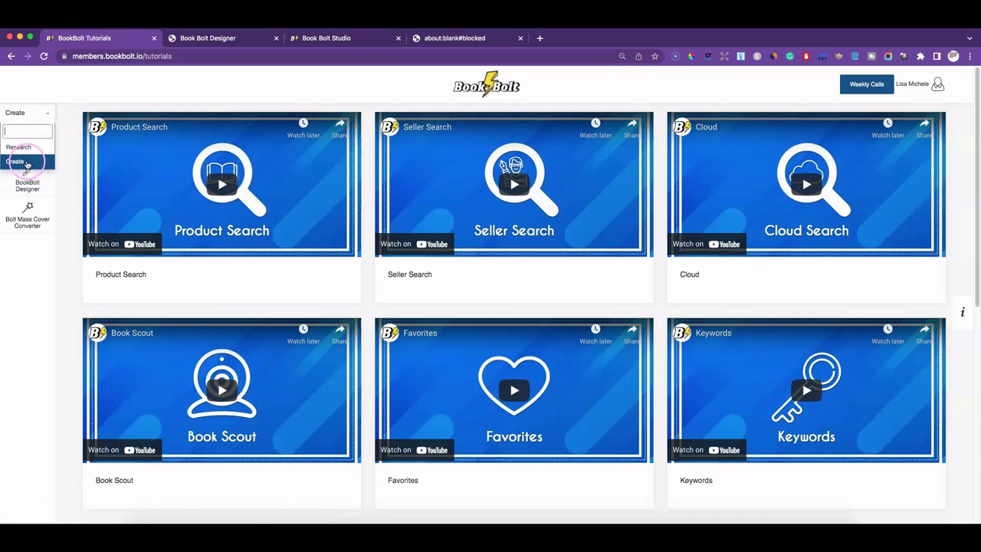
pyautogui.click(26, 164)
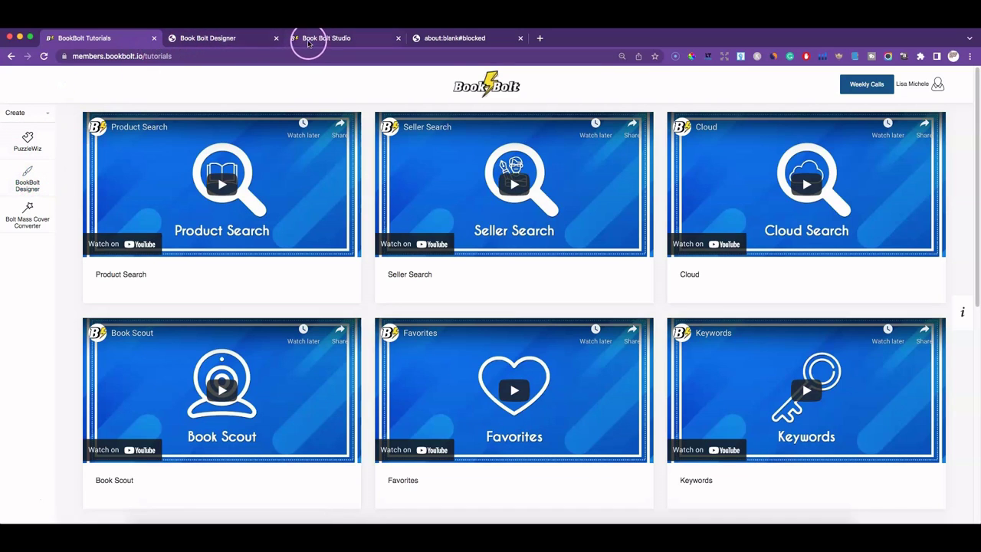
pyautogui.click(246, 38)
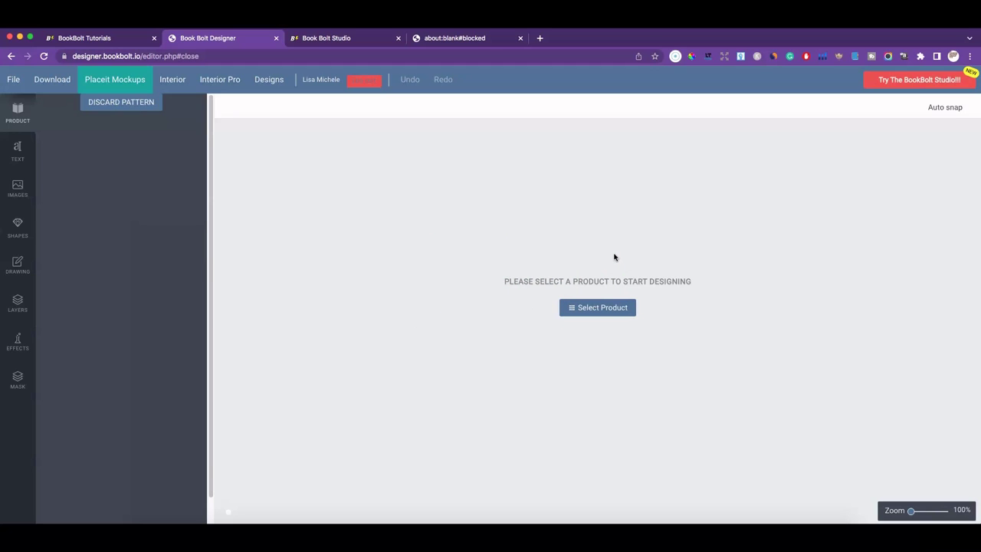
pyautogui.click(935, 80)
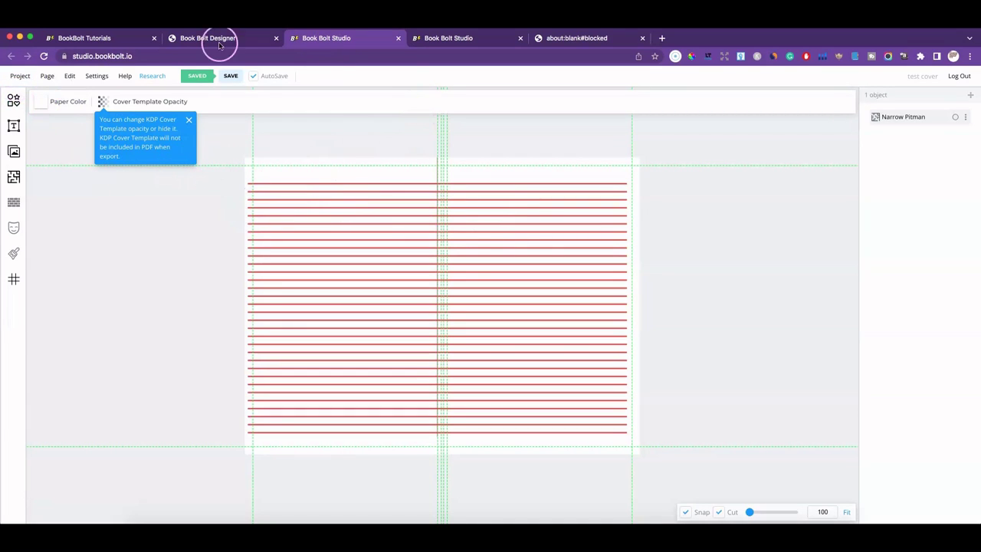
# Start a new project with the project type Paperback: Interior
pyautogui.click(19, 76)
pyautogui.click(31, 205)
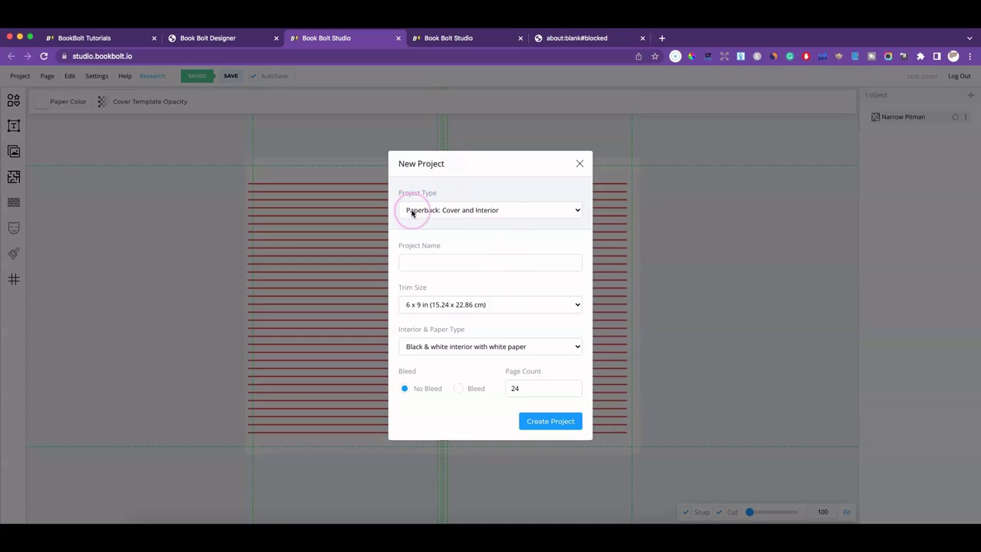
pyautogui.click(516, 212)
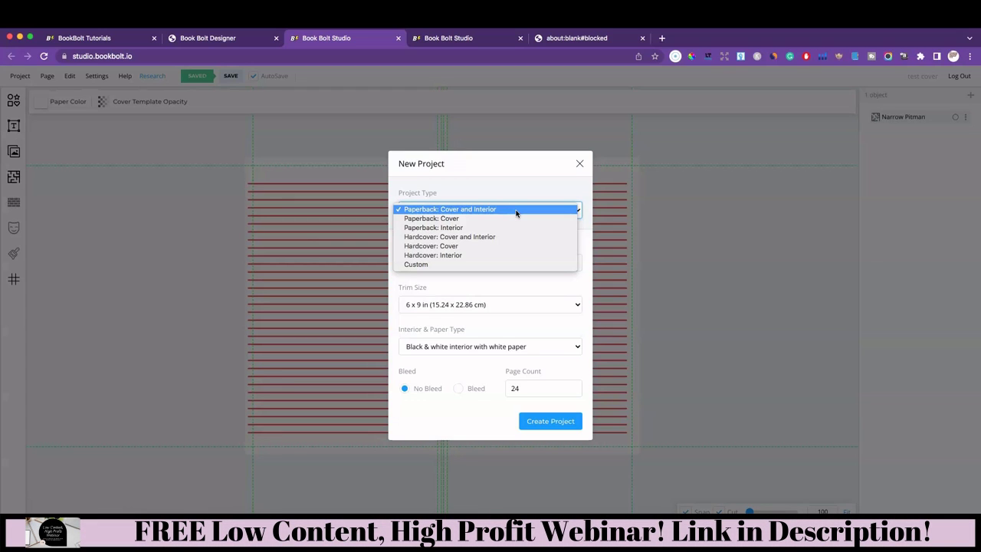
pyautogui.click(463, 227)
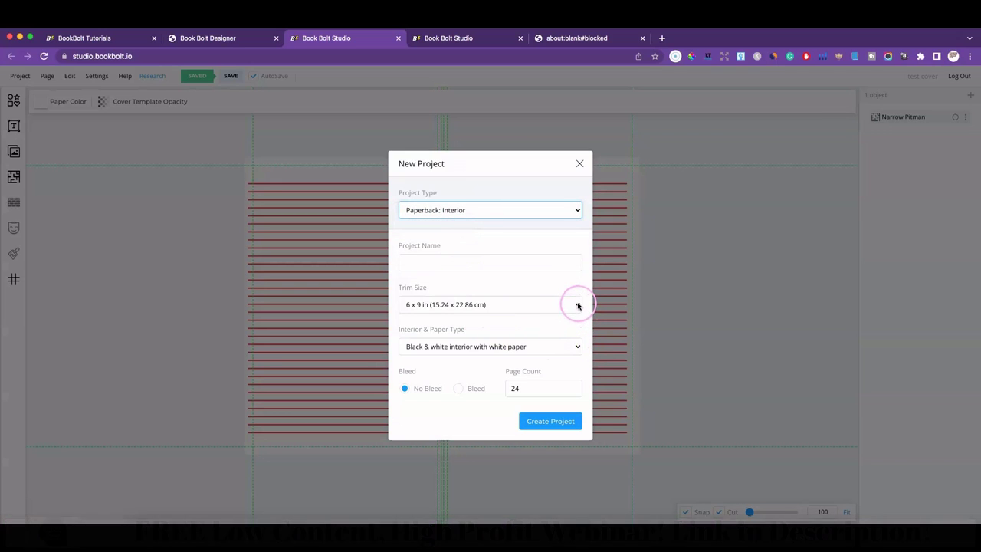
# Set the trim size to 8 x 10 in with bleed, name the project "test" and create it
pyautogui.click(578, 305)
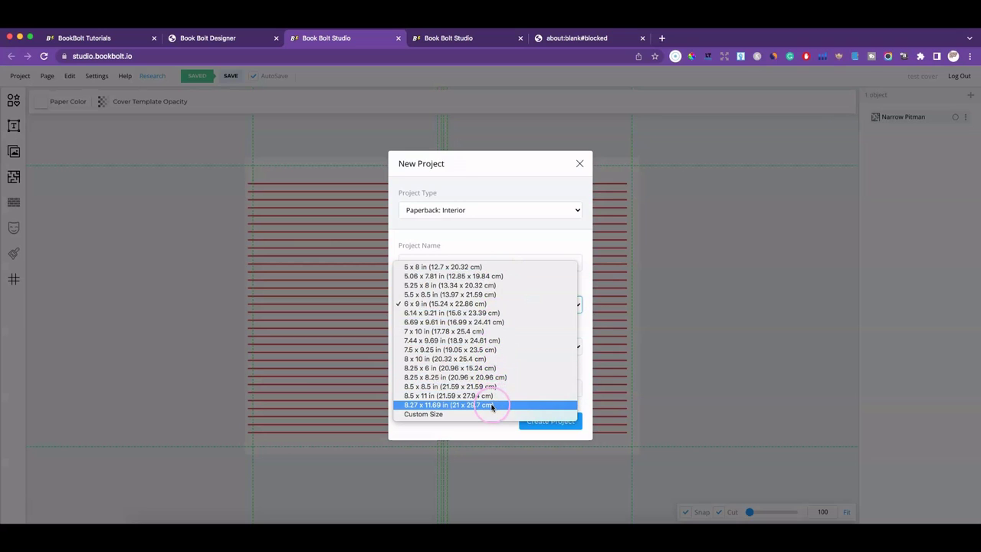
pyautogui.click(479, 360)
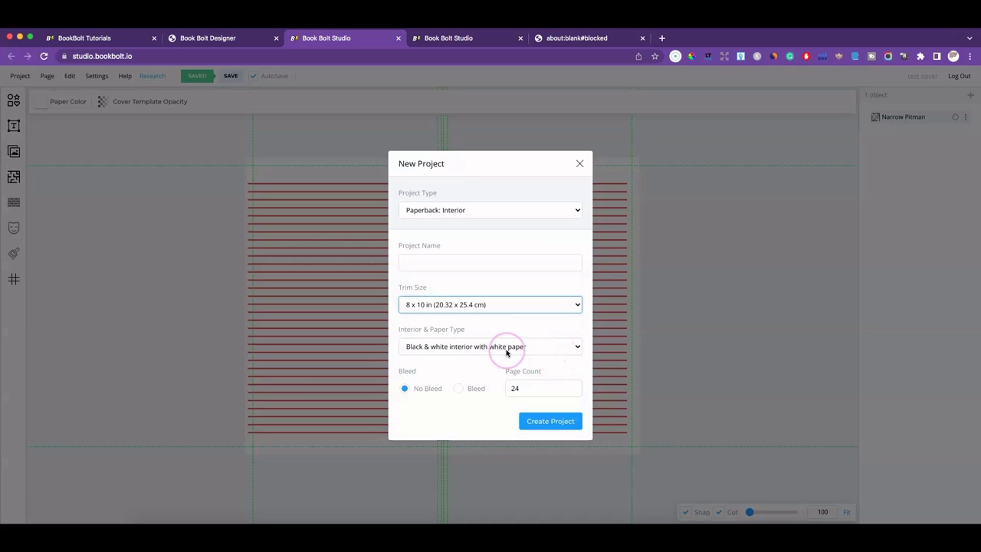
pyautogui.click(463, 390)
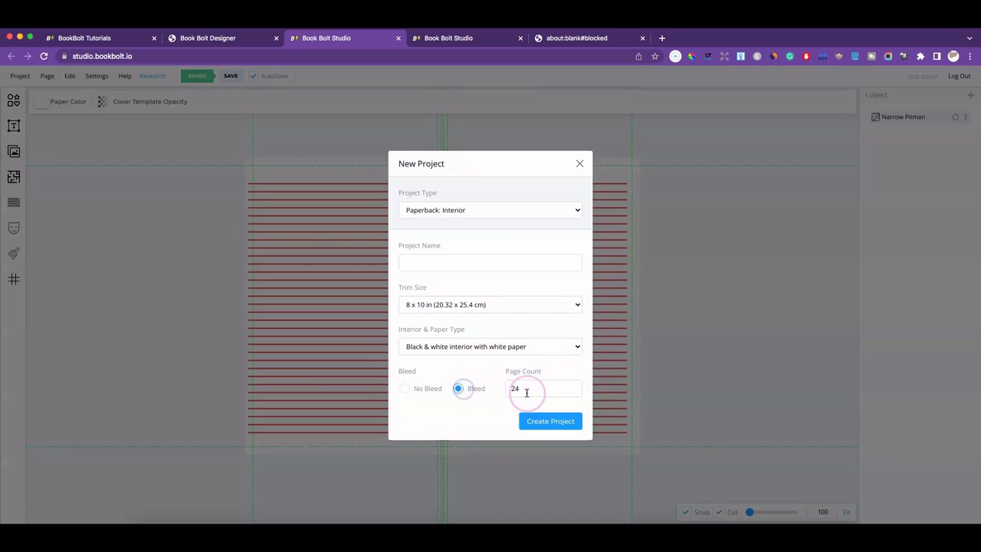
pyautogui.click(477, 268)
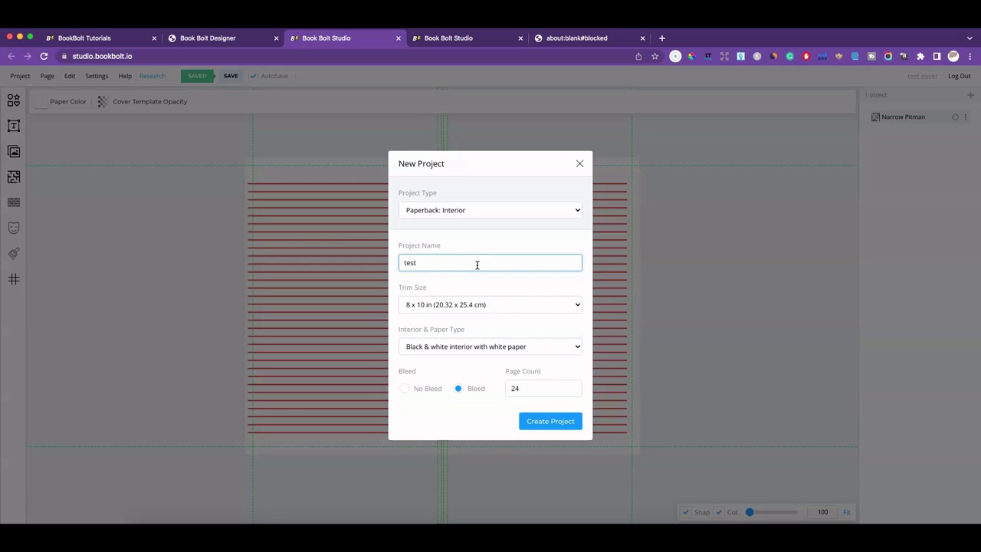
pyautogui.write('test')
pyautogui.click(558, 420)
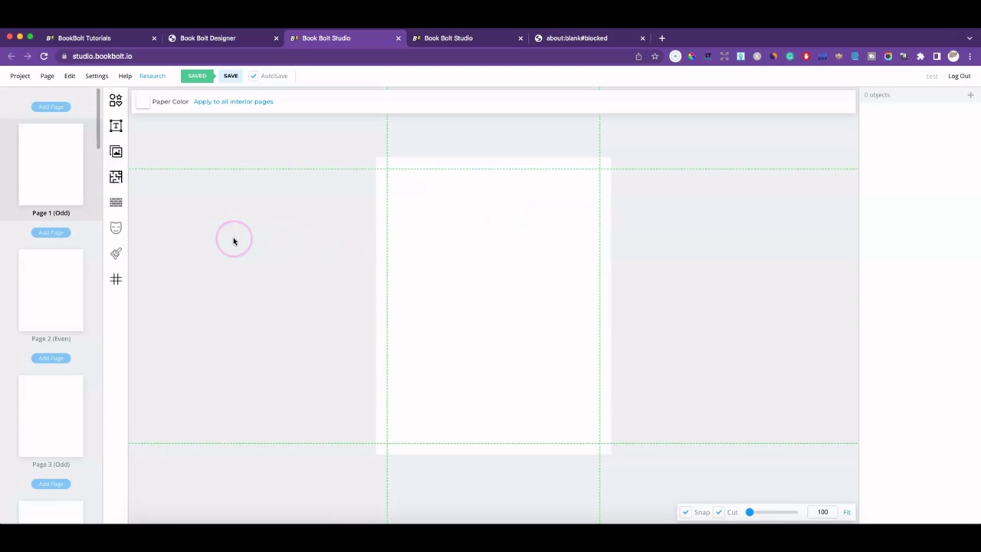
pyautogui.scroll(-4, 55, 186)
pyautogui.scroll(-10, 41, 240)
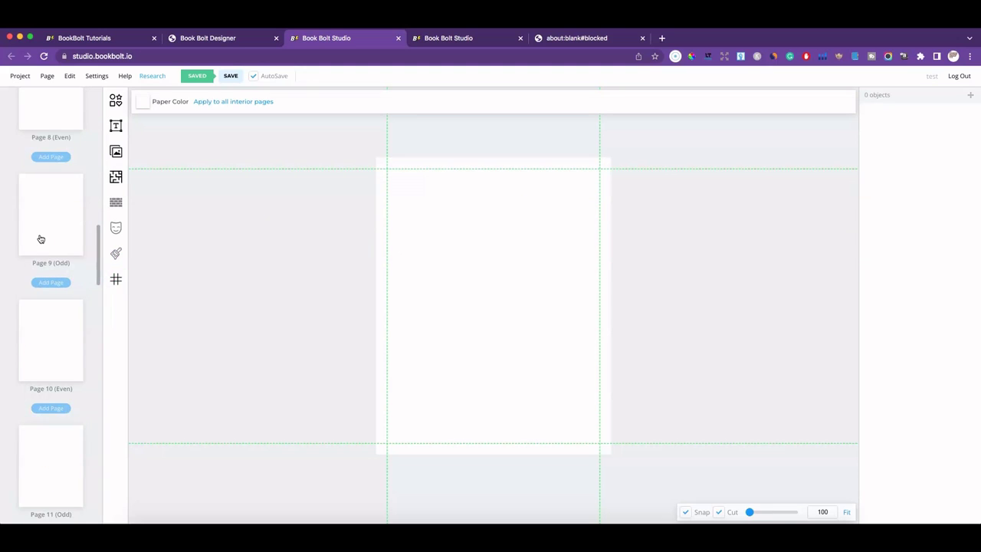
pyautogui.scroll(15, 41, 239)
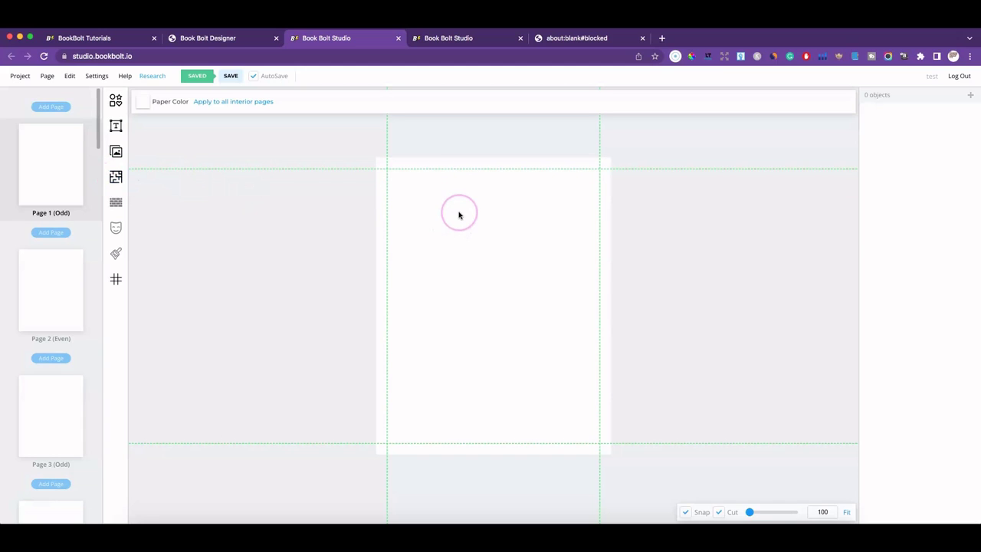
pyautogui.scroll(-5, 54, 276)
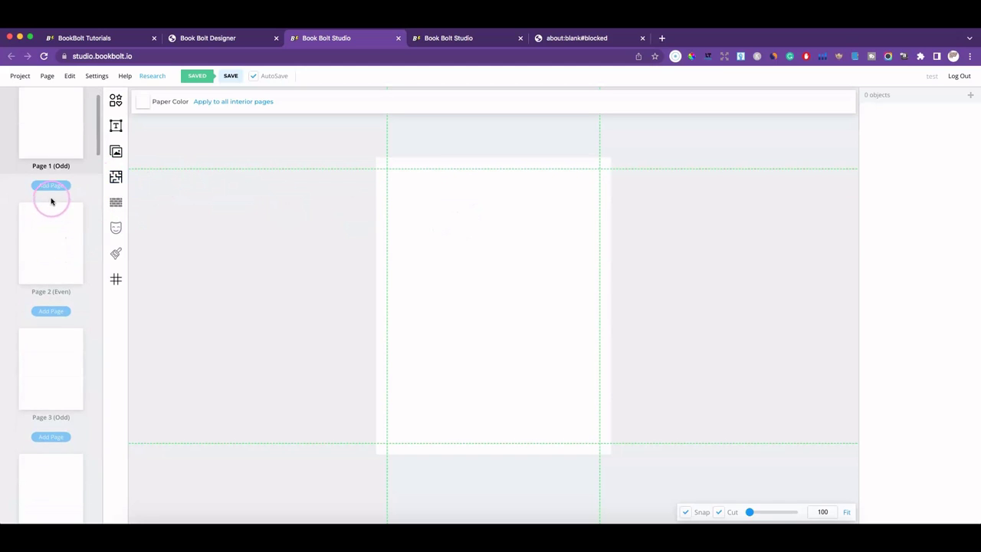
pyautogui.scroll(5, 42, 336)
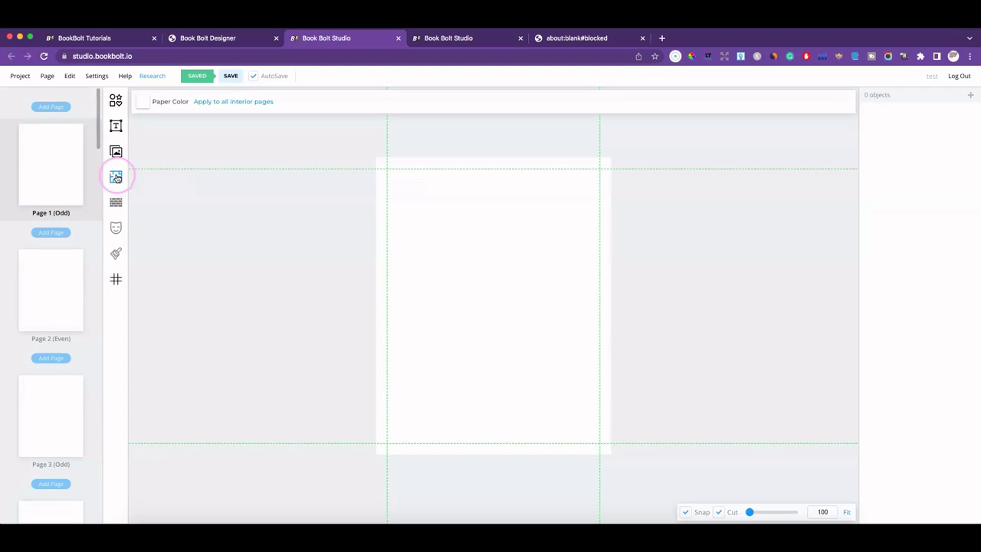
# Open the Interior Templates Library and examine the range of page templates, including mazes, trackers, planners and journals
pyautogui.click(116, 177)
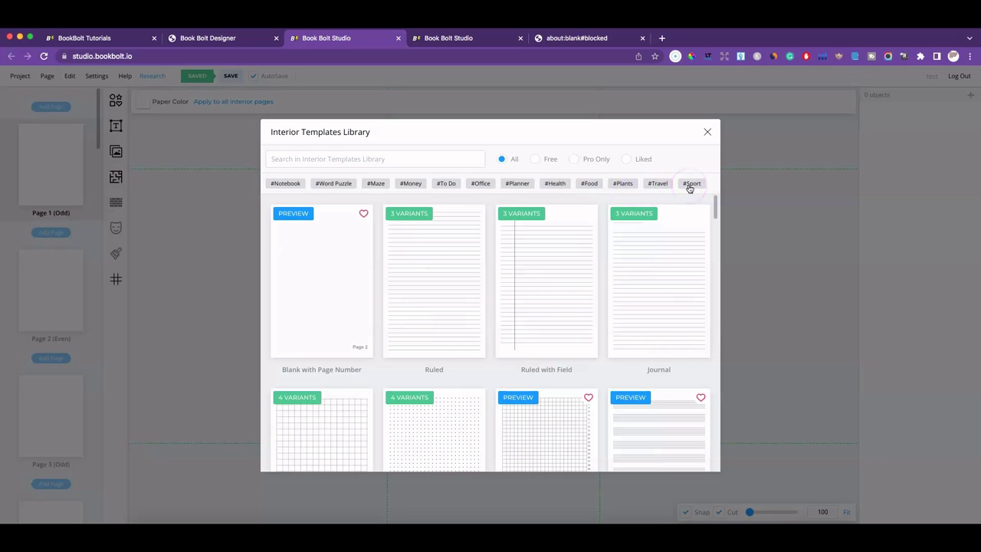
pyautogui.scroll(-5, 468, 245)
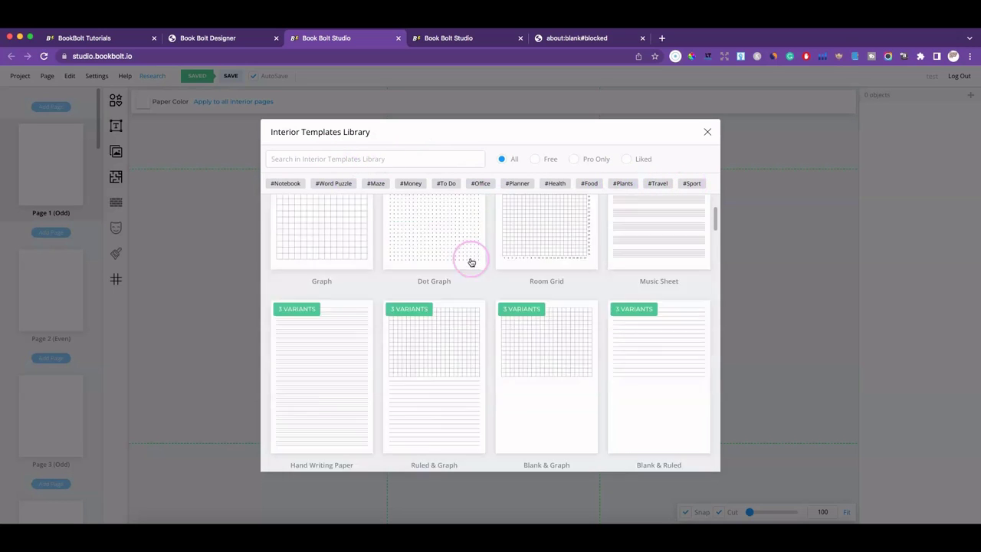
pyautogui.scroll(-20, 471, 262)
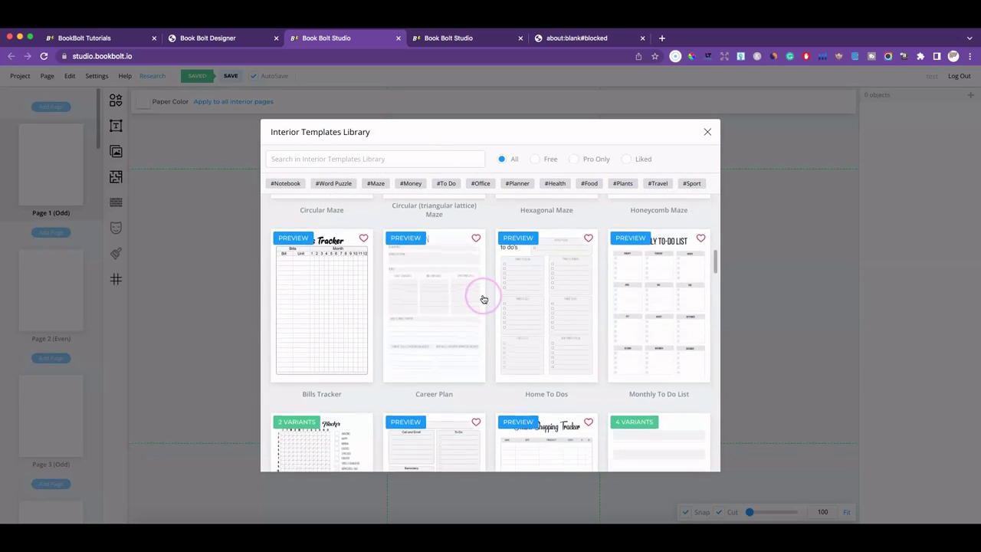
pyautogui.scroll(-15, 475, 297)
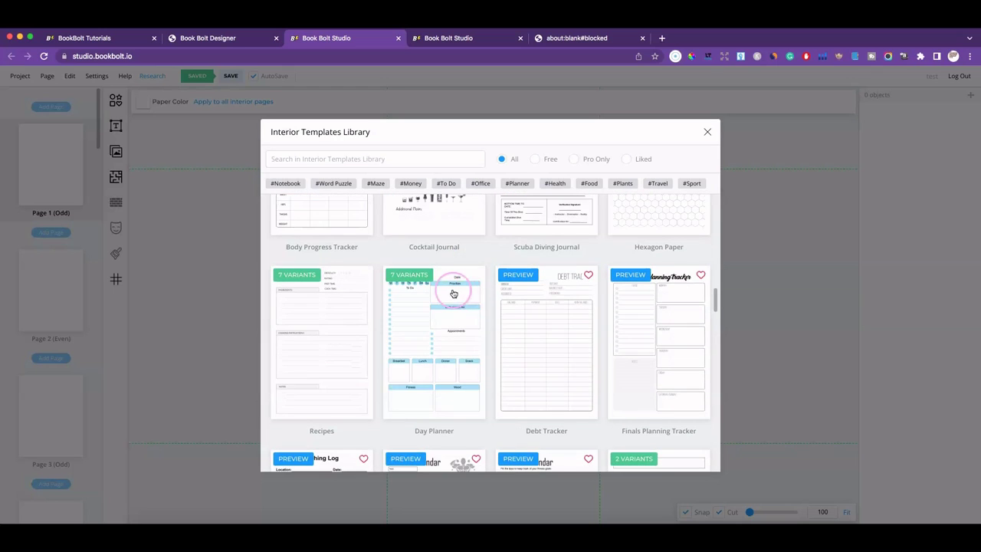
pyautogui.scroll(-15, 455, 293)
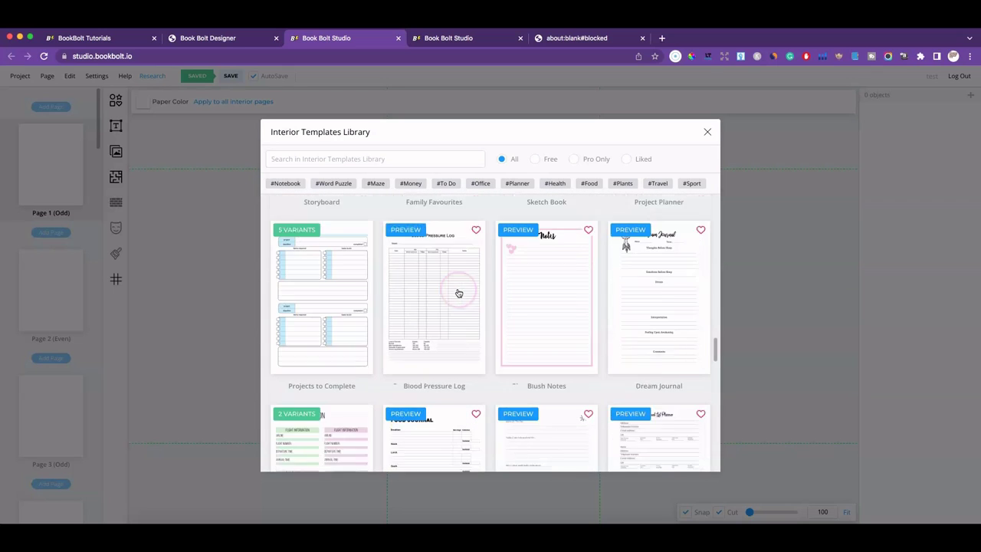
pyautogui.scroll(20, 458, 293)
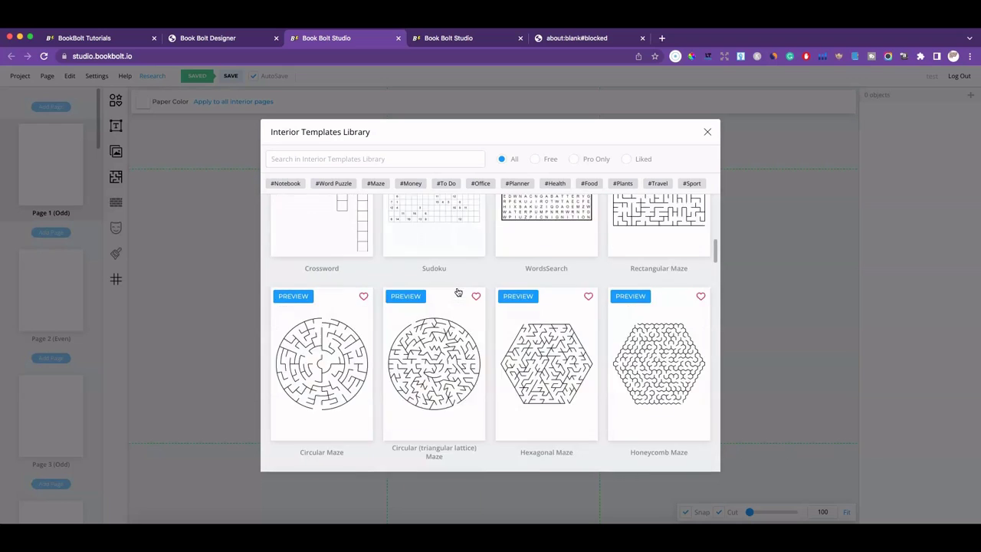
pyautogui.scroll(10, 458, 292)
pyautogui.scroll(-12, 458, 292)
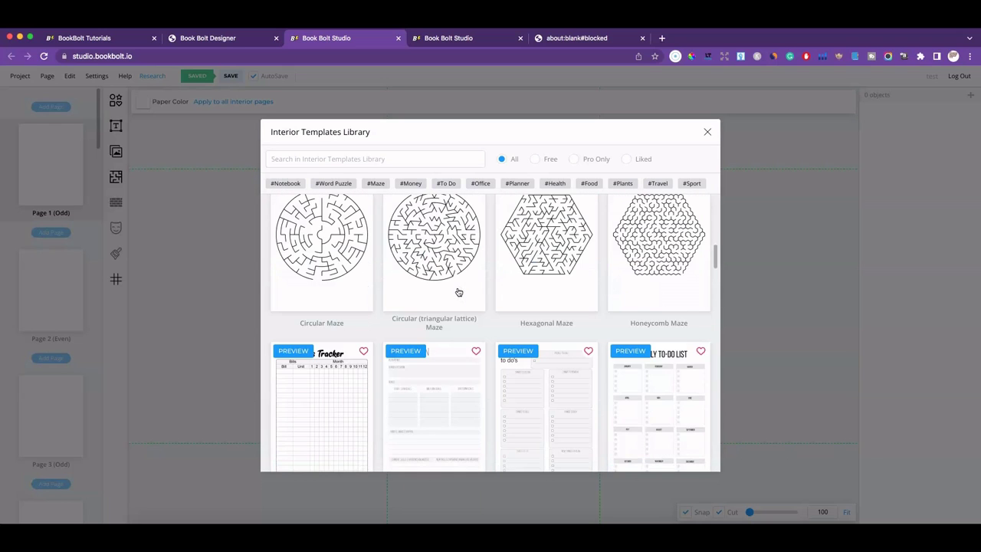
pyautogui.scroll(-10, 458, 292)
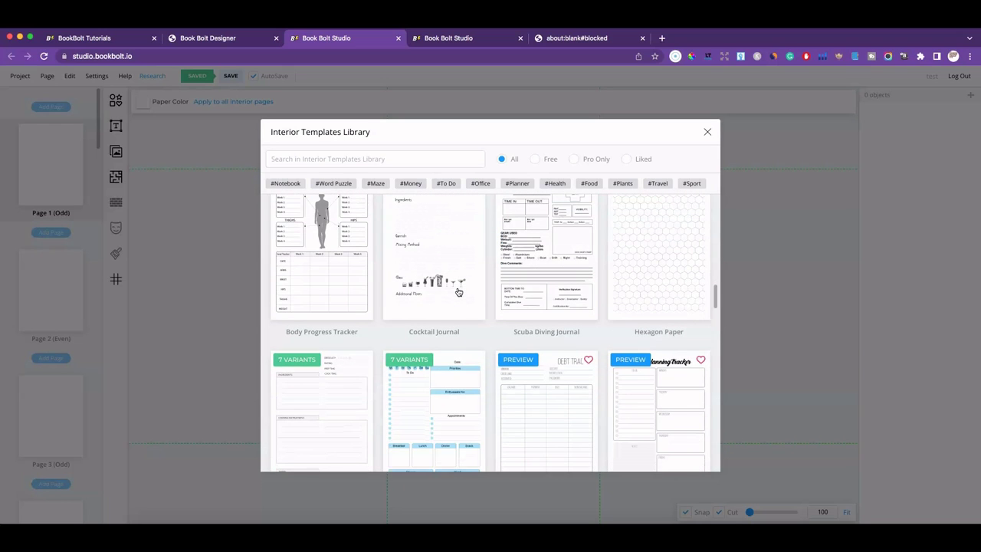
pyautogui.scroll(-10, 458, 292)
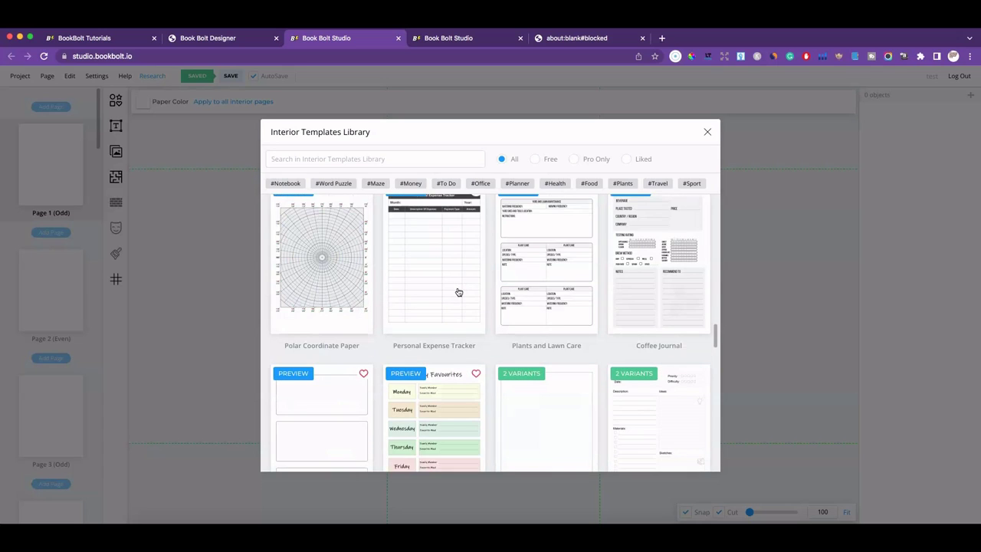
pyautogui.scroll(12, 458, 292)
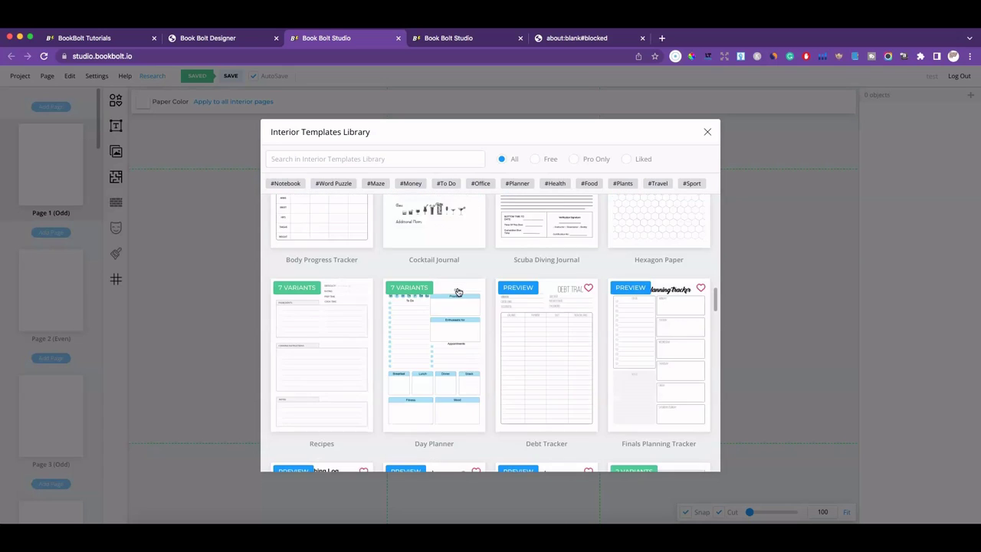
pyautogui.scroll(6, 458, 292)
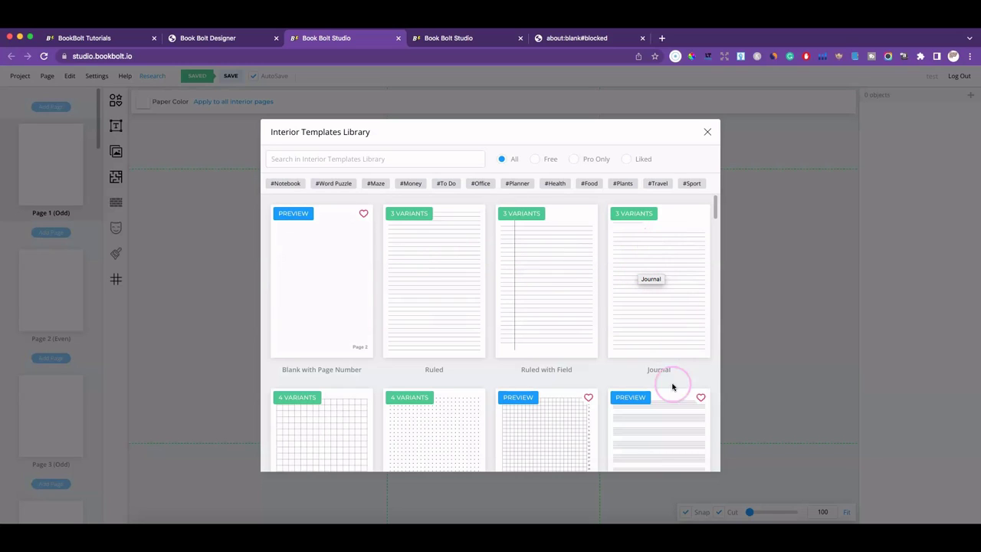
# Choose the College Journal template for pages 1, 2 and 3 and continue to its options
pyautogui.click(668, 273)
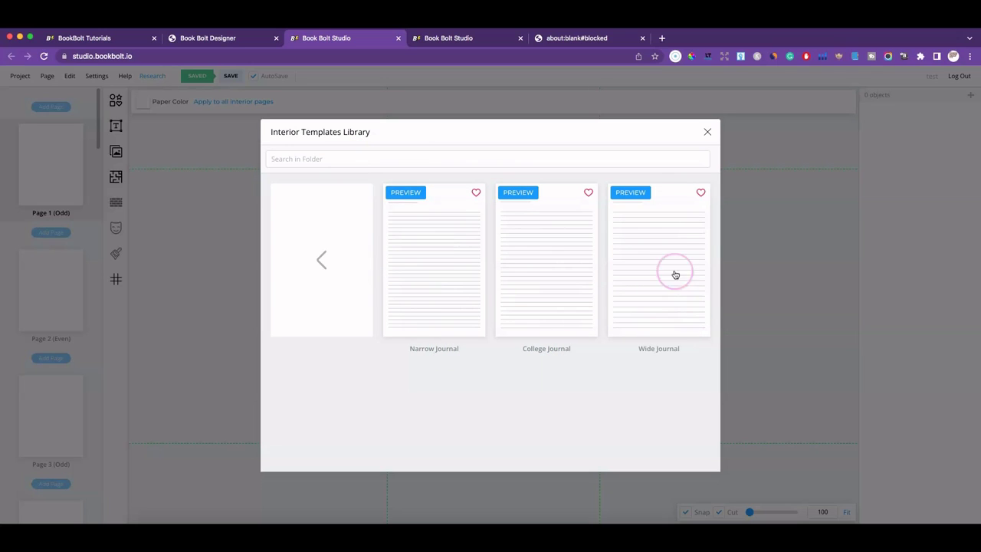
pyautogui.click(559, 243)
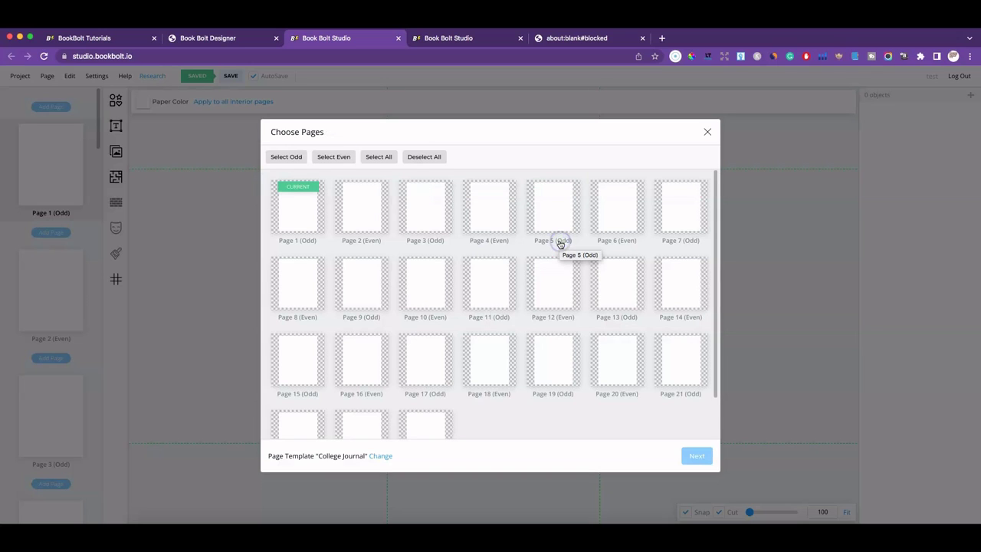
pyautogui.click(296, 204)
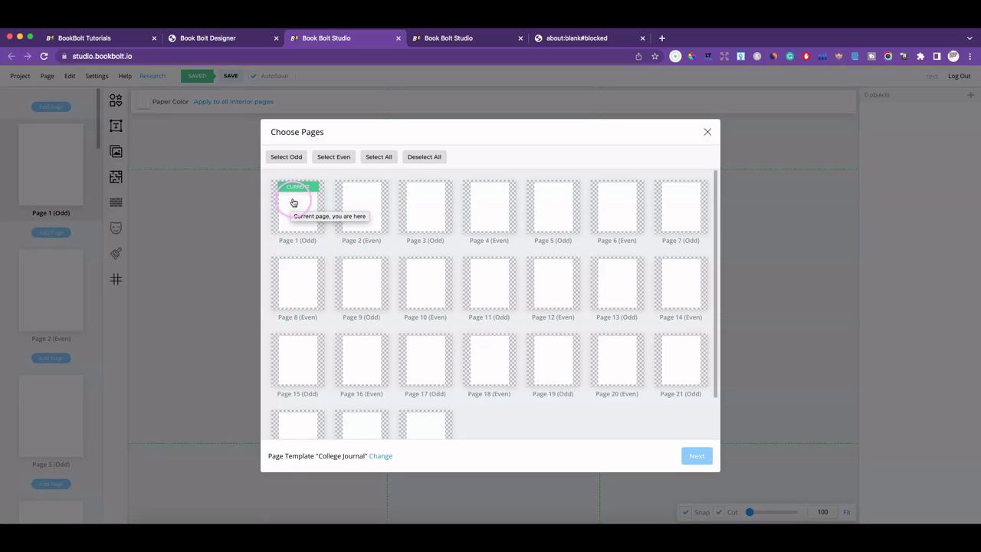
pyautogui.click(345, 211)
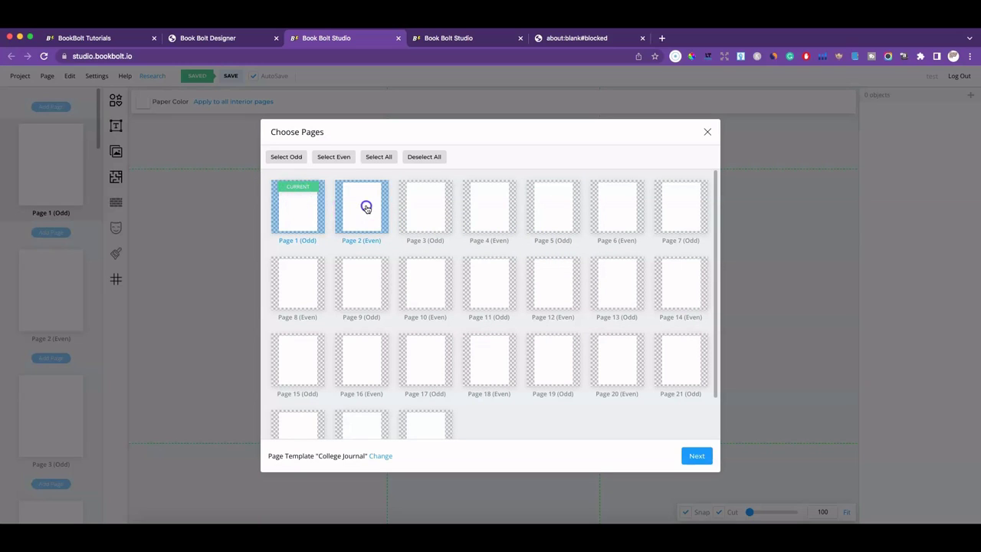
pyautogui.click(418, 207)
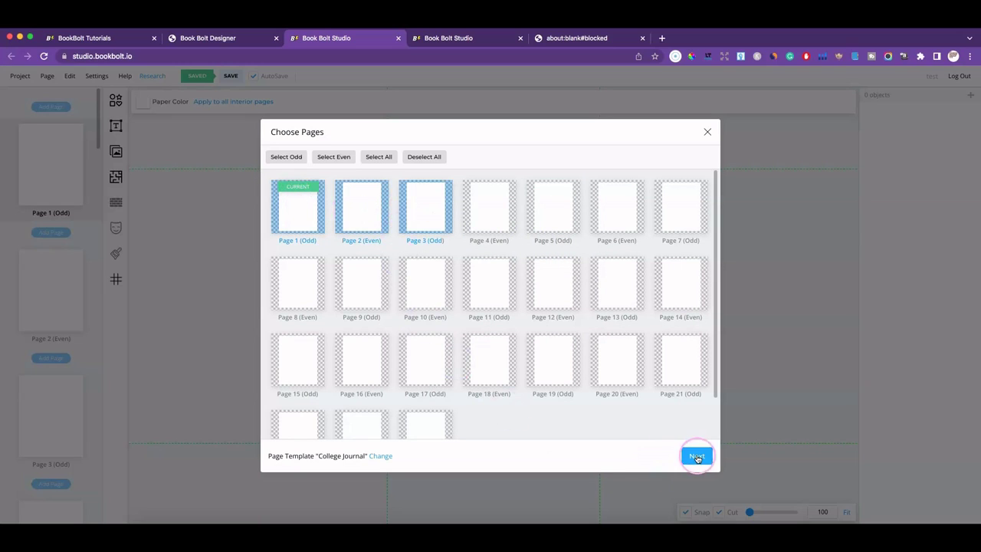
pyautogui.click(699, 456)
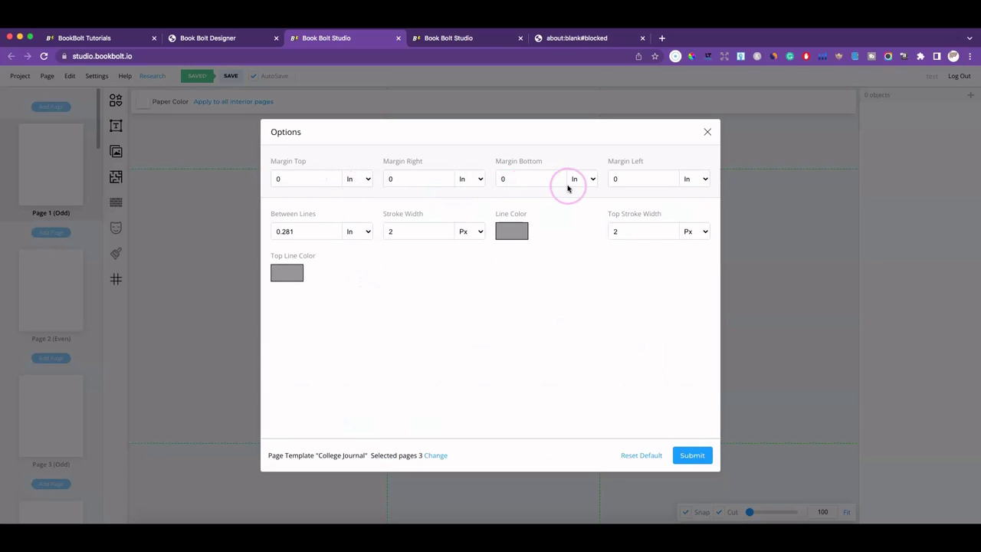
# Set the College Journal's line color to near-black 020202 and its top stroke width to 6 px, and submit the template options
pyautogui.click(512, 233)
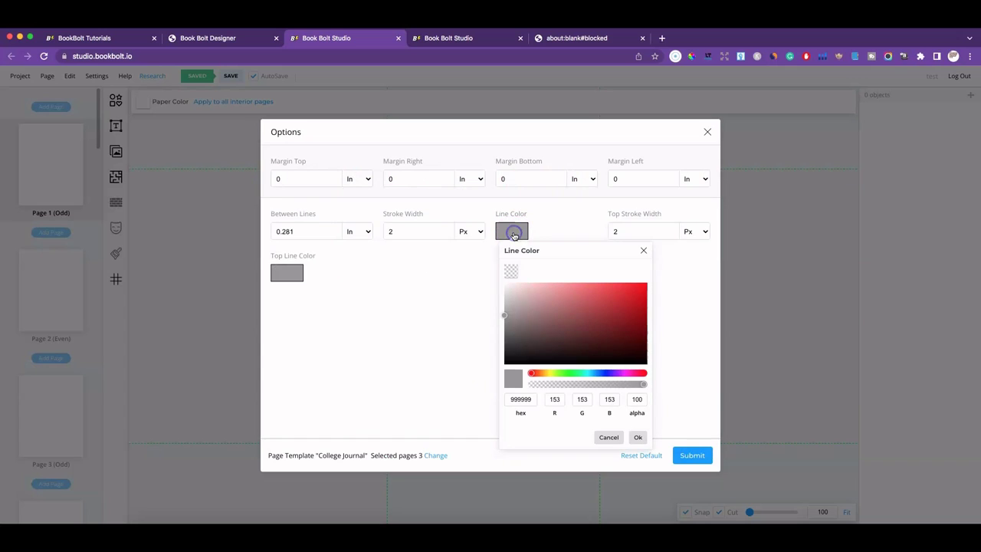
pyautogui.moveTo(550, 329); pyautogui.dragTo(507, 361)
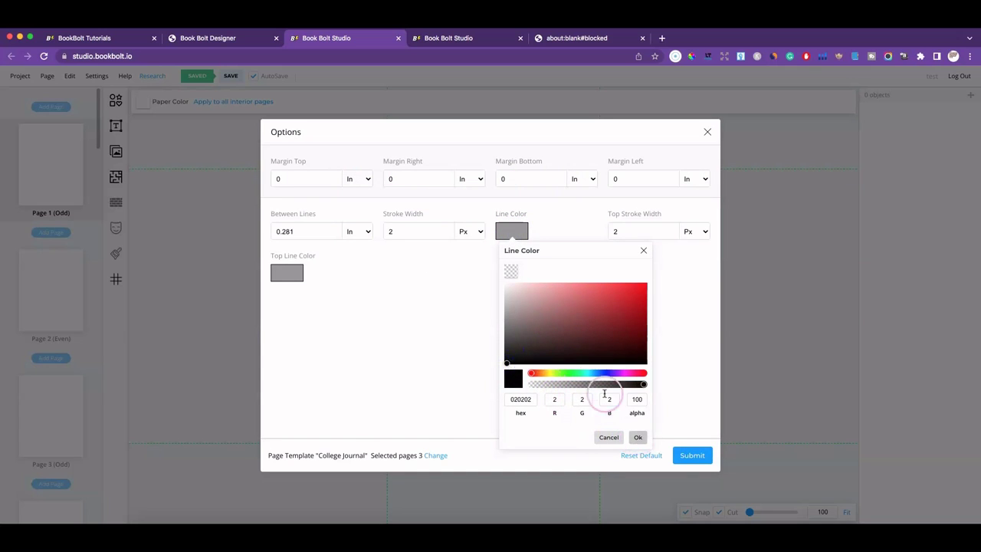
pyautogui.click(641, 438)
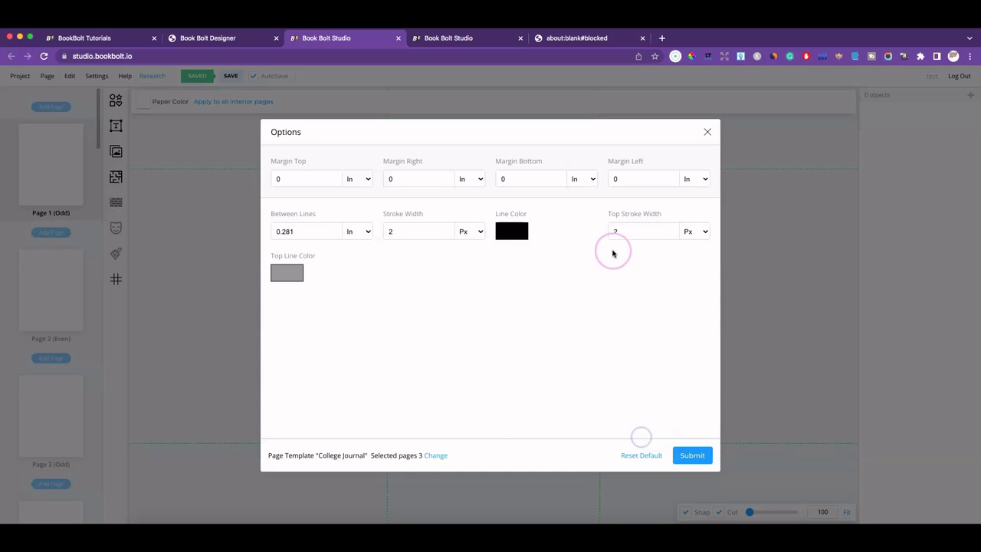
pyautogui.click(673, 229)
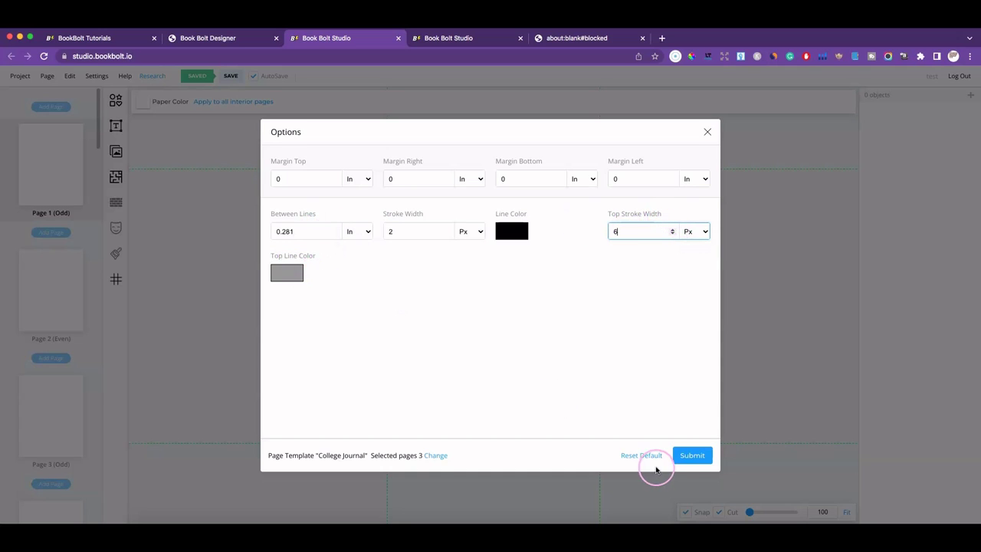
pyautogui.click(693, 455)
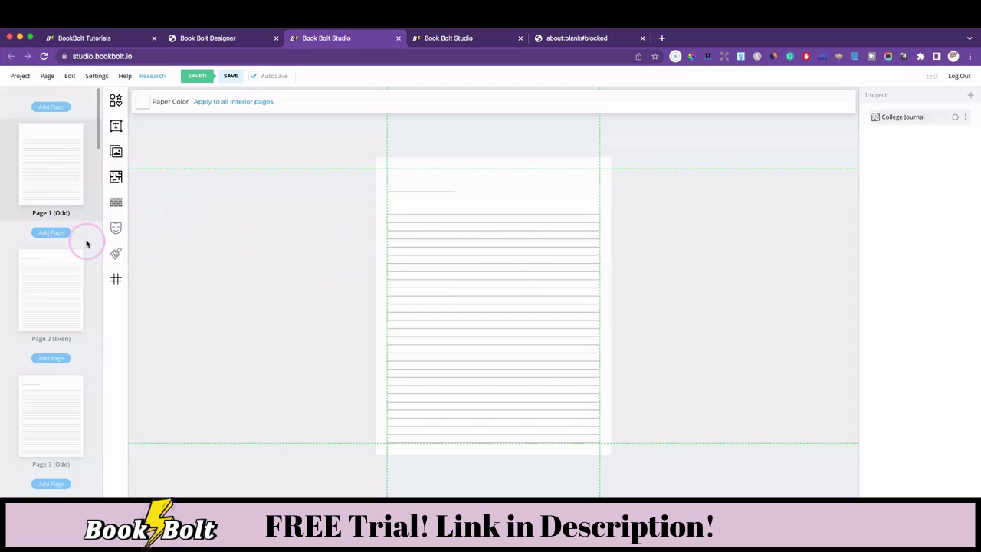
# Select the College Journal on page 1 and replace the black stroke color of its ruled lines with red
pyautogui.moveTo(486, 233); pyautogui.dragTo(495, 228)
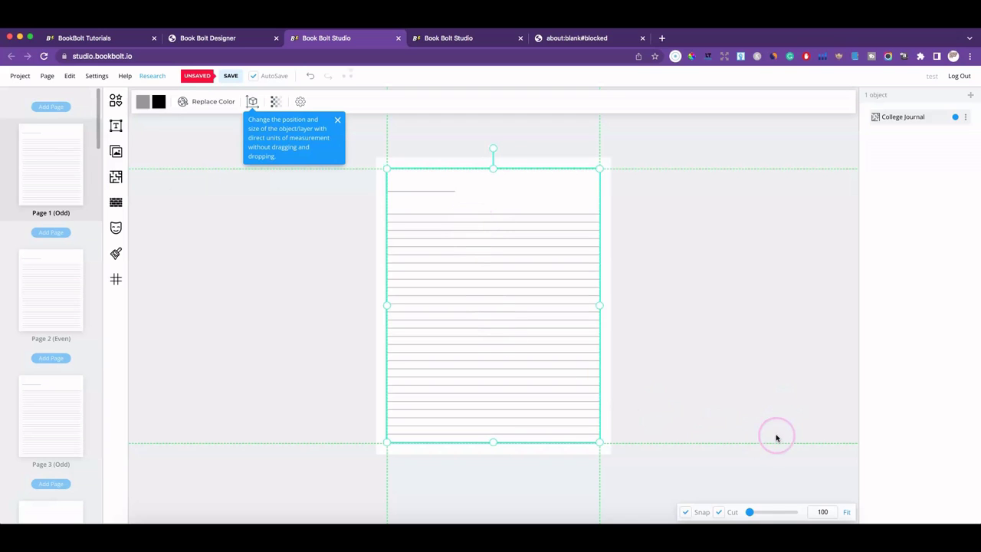
pyautogui.moveTo(751, 512); pyautogui.dragTo(753, 512)
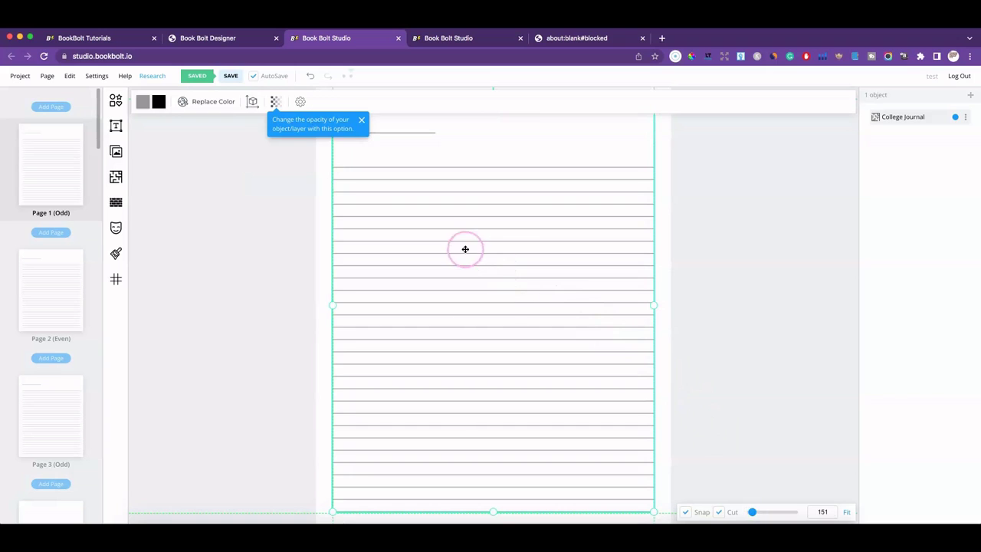
pyautogui.click(159, 101)
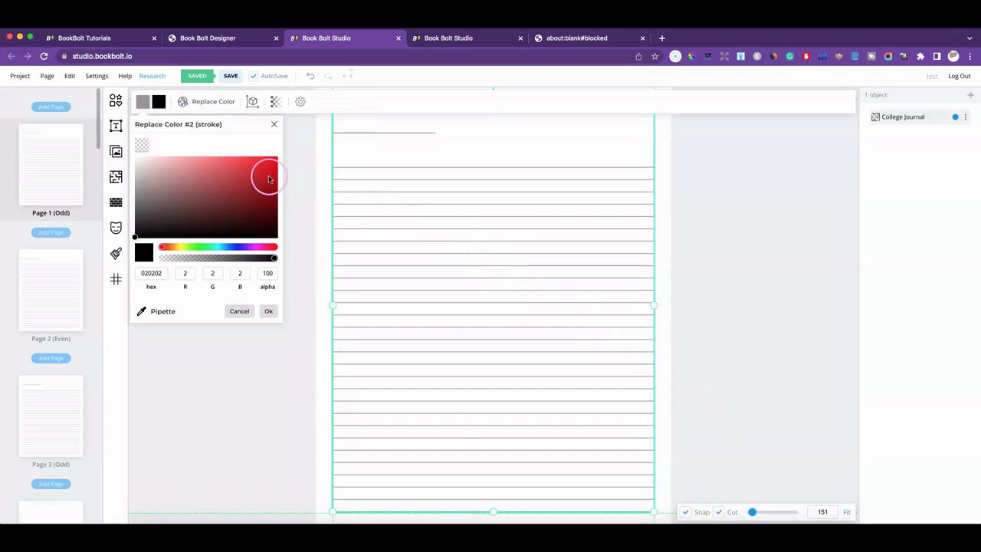
pyautogui.moveTo(268, 179); pyautogui.dragTo(256, 168)
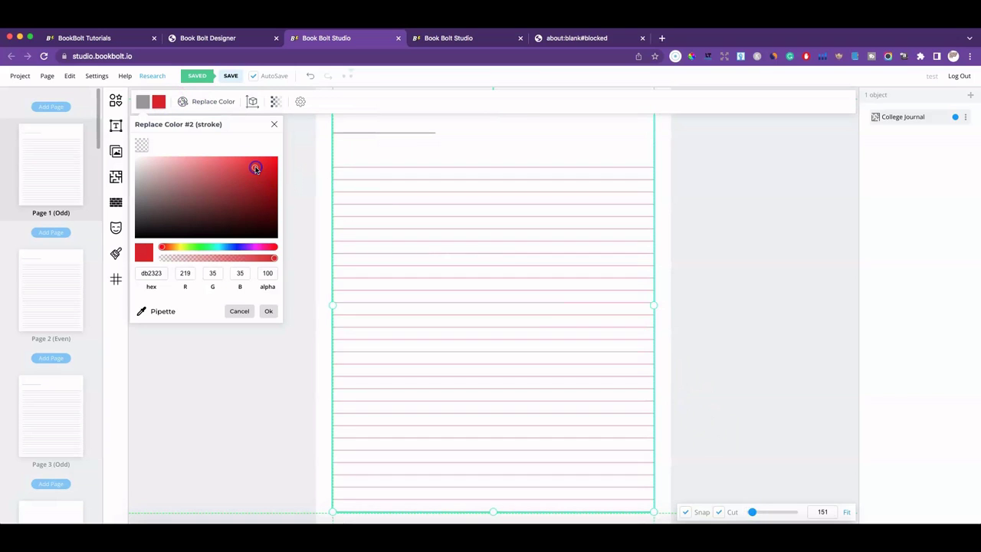
pyautogui.click(270, 311)
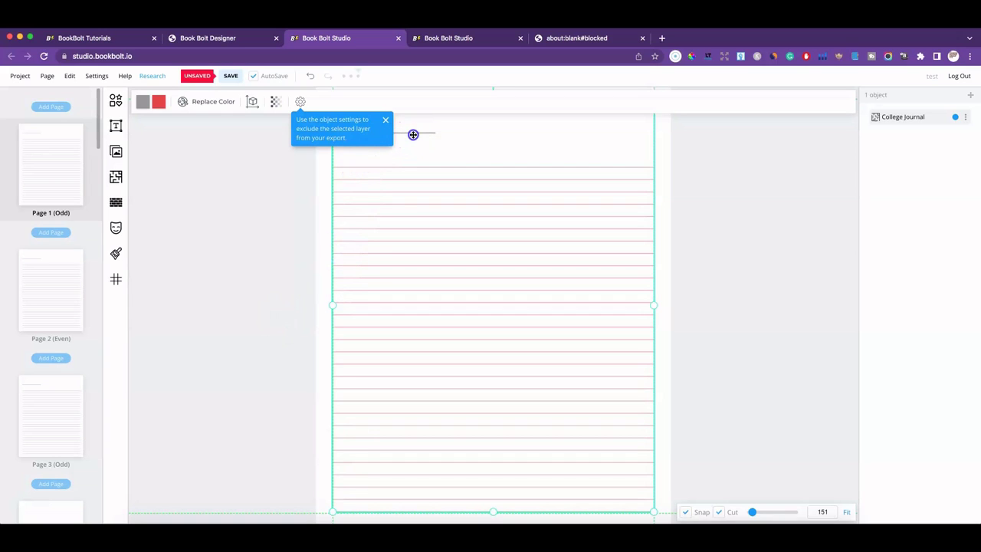
# Replace the grey stroke color of the short top line on page 1 with black
pyautogui.click(153, 104)
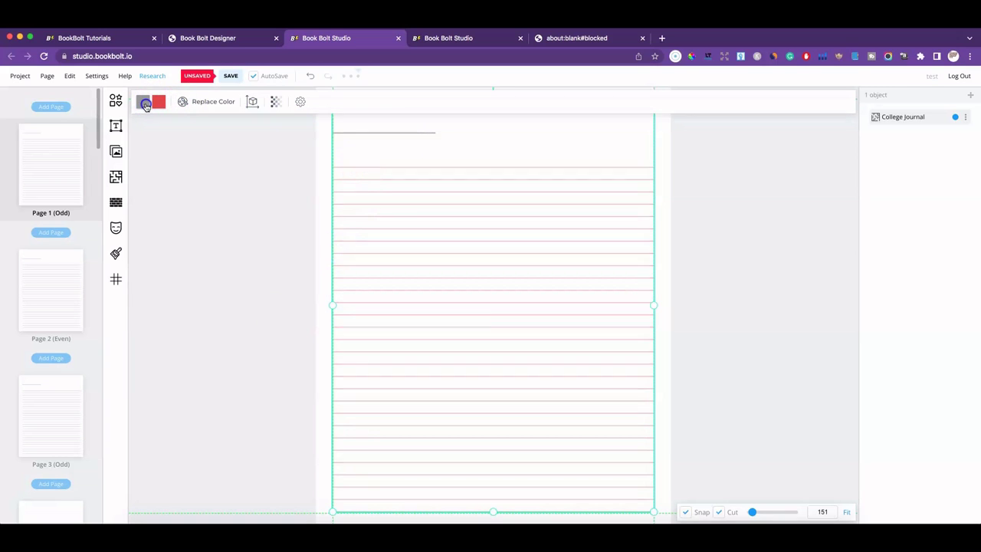
pyautogui.click(140, 101)
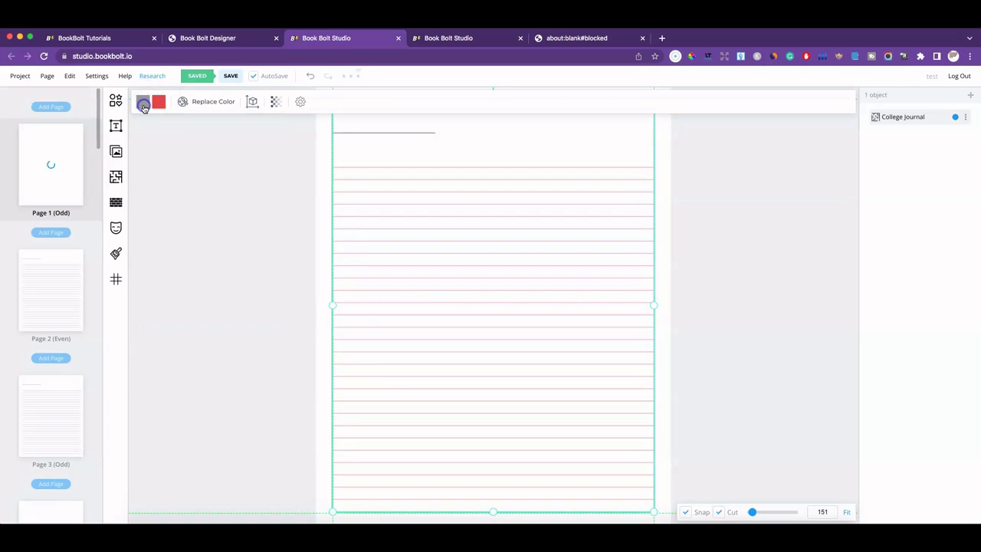
pyautogui.click(140, 102)
pyautogui.click(193, 187)
pyautogui.click(153, 223)
pyautogui.moveTo(153, 223); pyautogui.dragTo(134, 234)
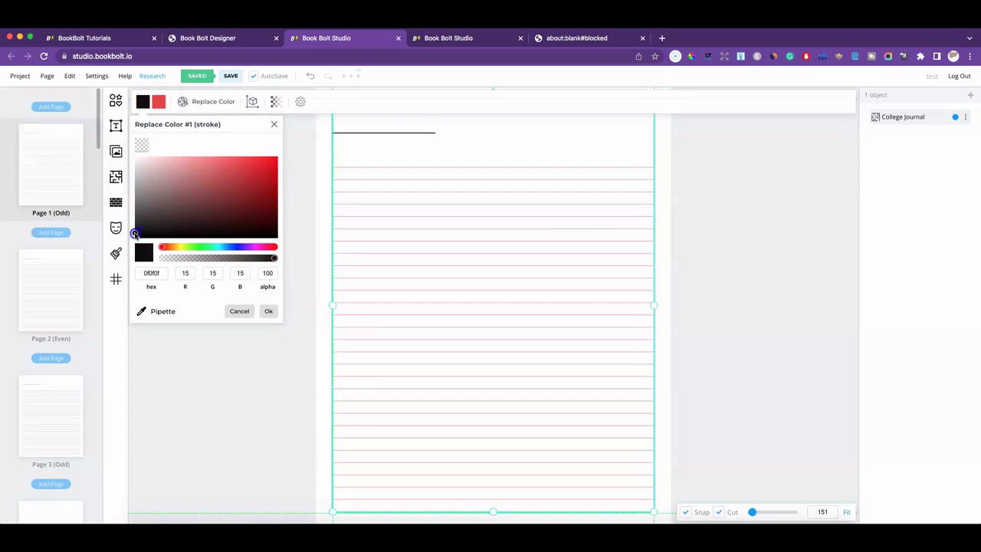
pyautogui.click(269, 311)
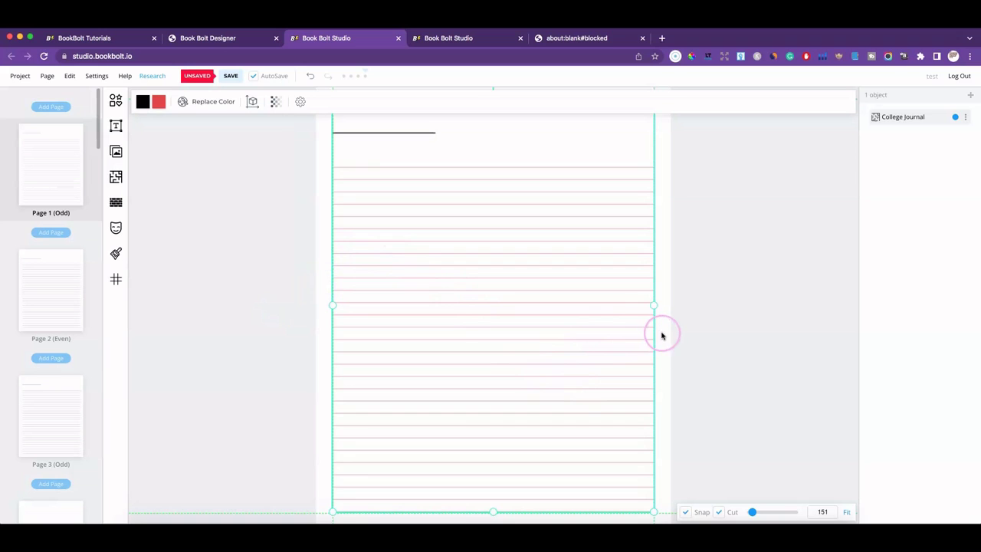
# Open blank page 4 and bring up the Interior Templates Library for it
pyautogui.scroll(2, 605, 339)
pyautogui.scroll(-5, 604, 339)
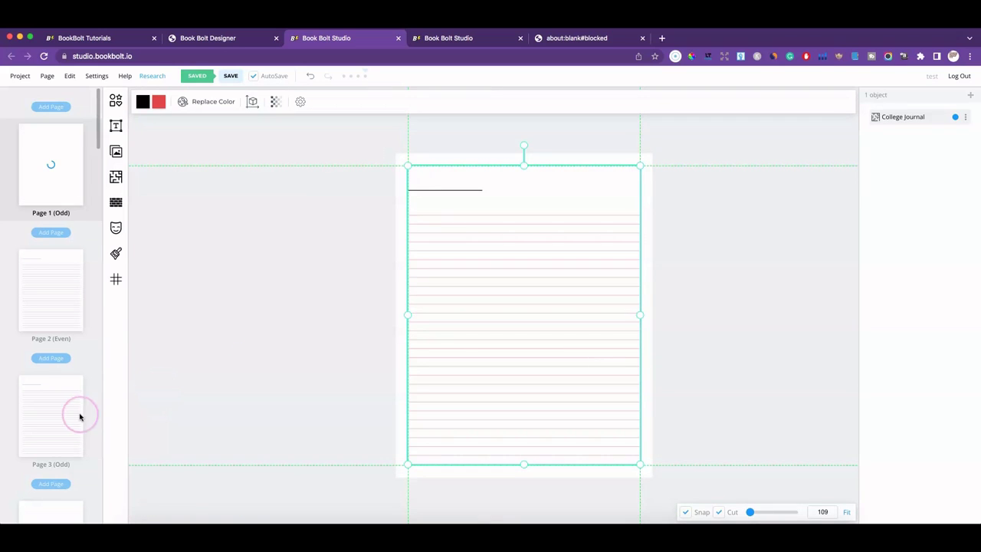
pyautogui.scroll(-3, 70, 261)
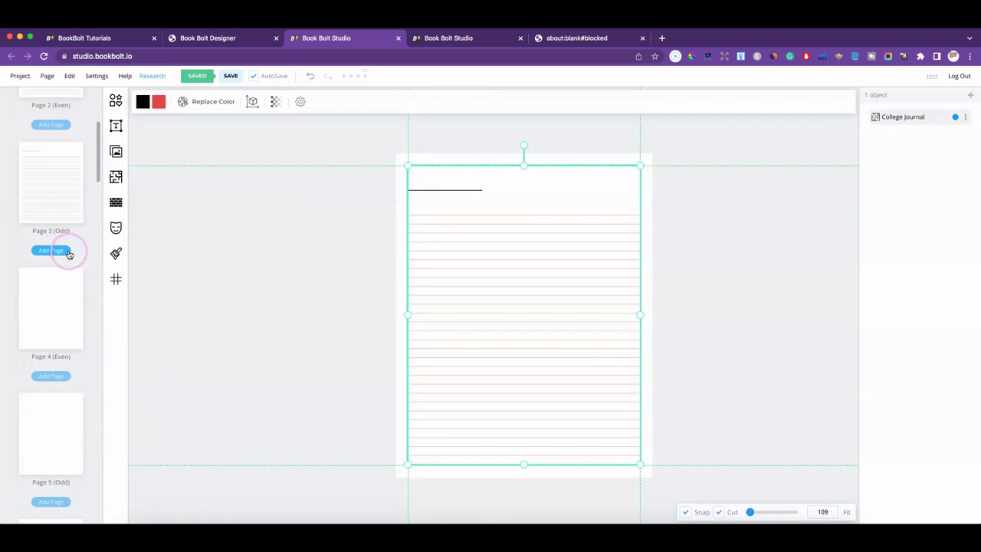
pyautogui.click(59, 250)
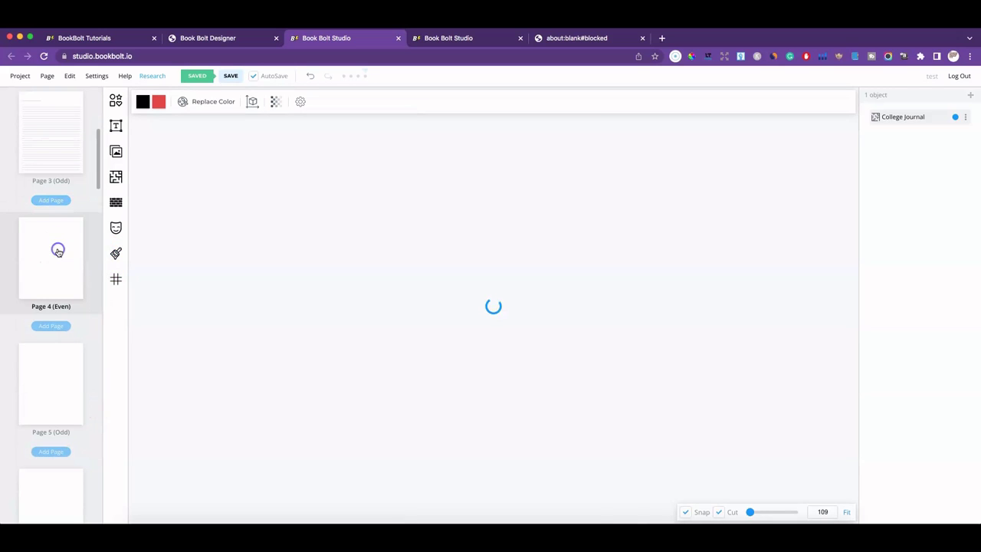
pyautogui.click(115, 176)
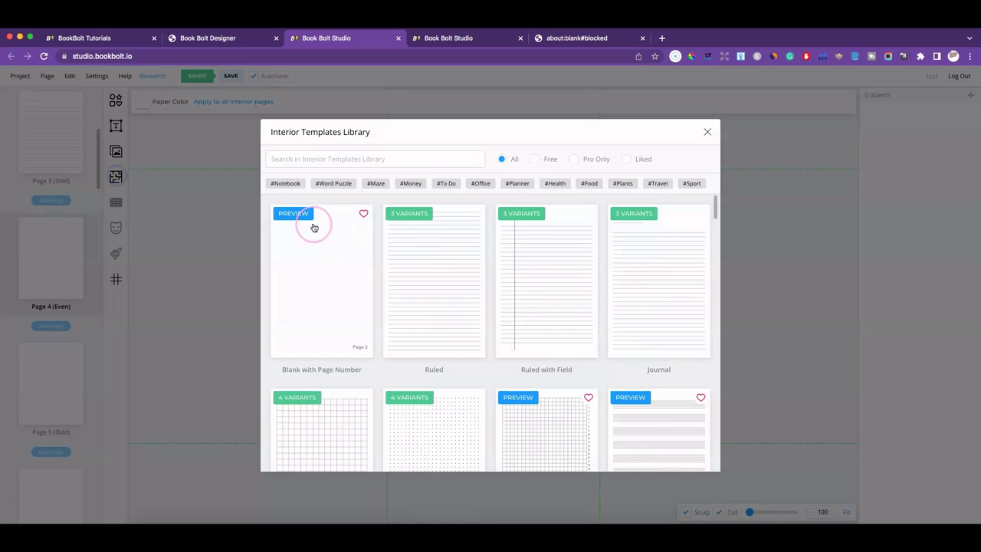
# Filter the template library by #Planner and preview the Guest List Wedding Planner template
pyautogui.click(518, 184)
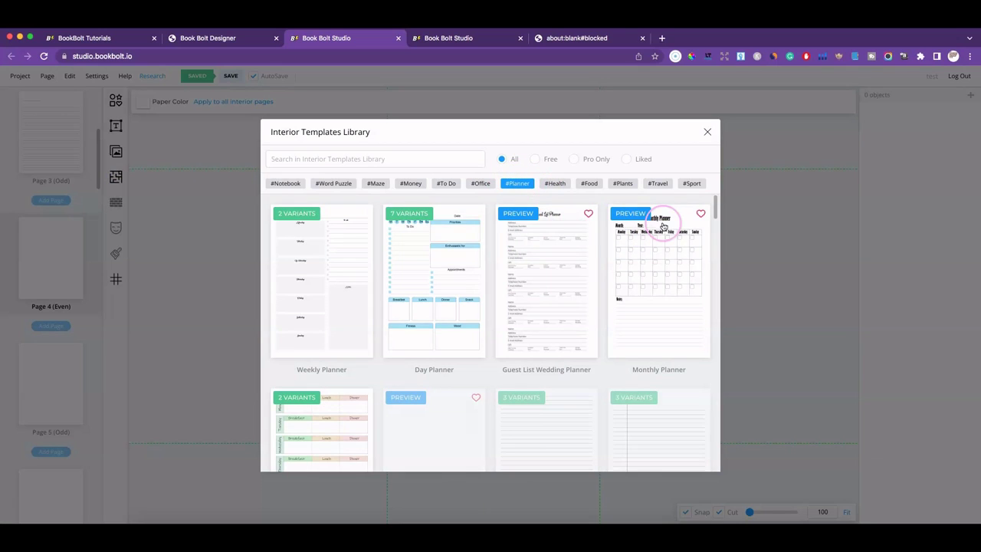
pyautogui.scroll(-1, 625, 303)
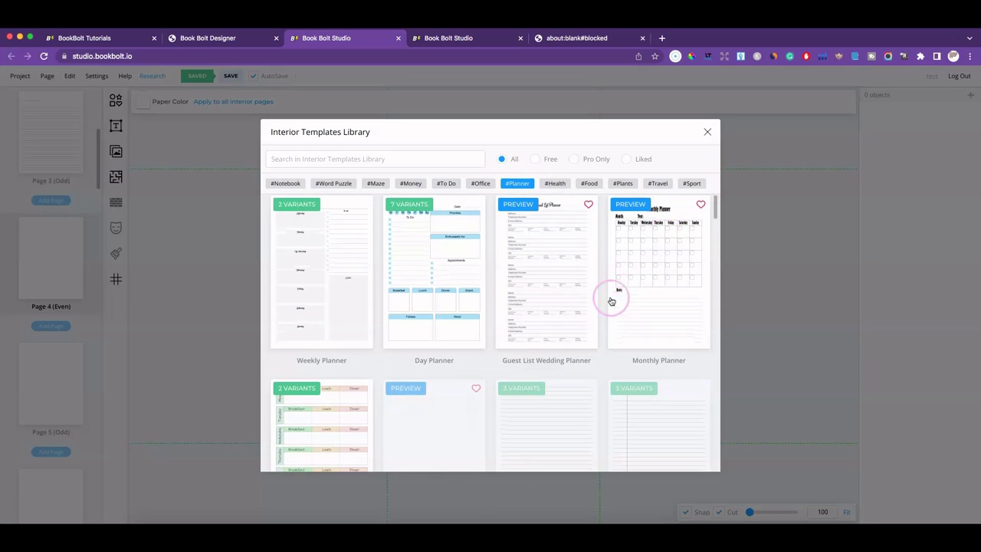
pyautogui.click(523, 206)
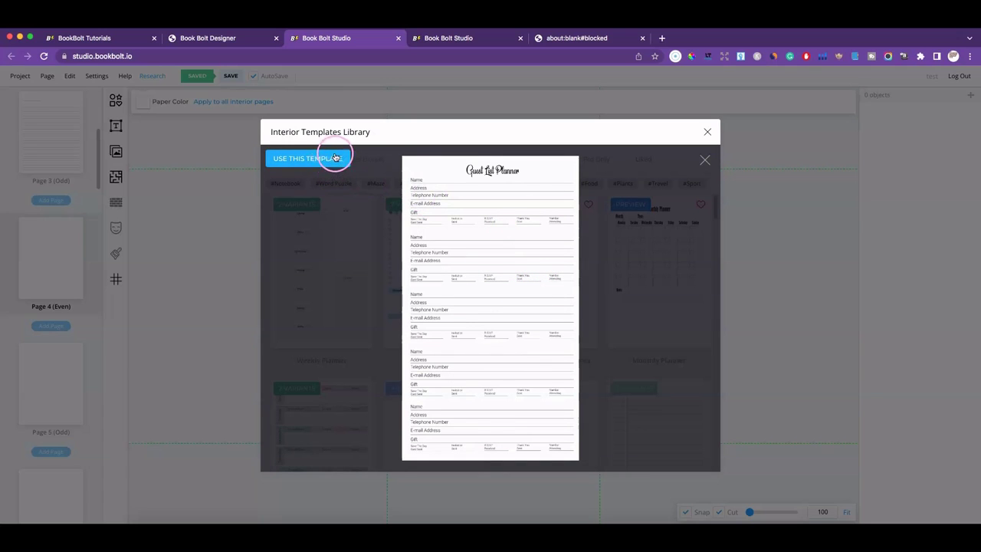
pyautogui.click(704, 160)
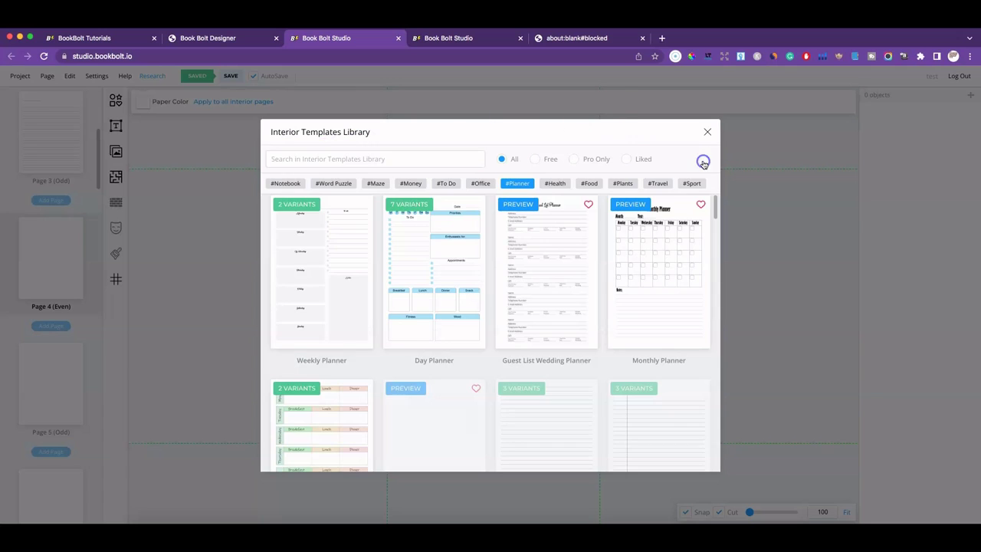
# Find the Dot Graph template group in the library and choose the Dot Graph Paper 1cm/0.5cm variant
pyautogui.scroll(-5, 575, 313)
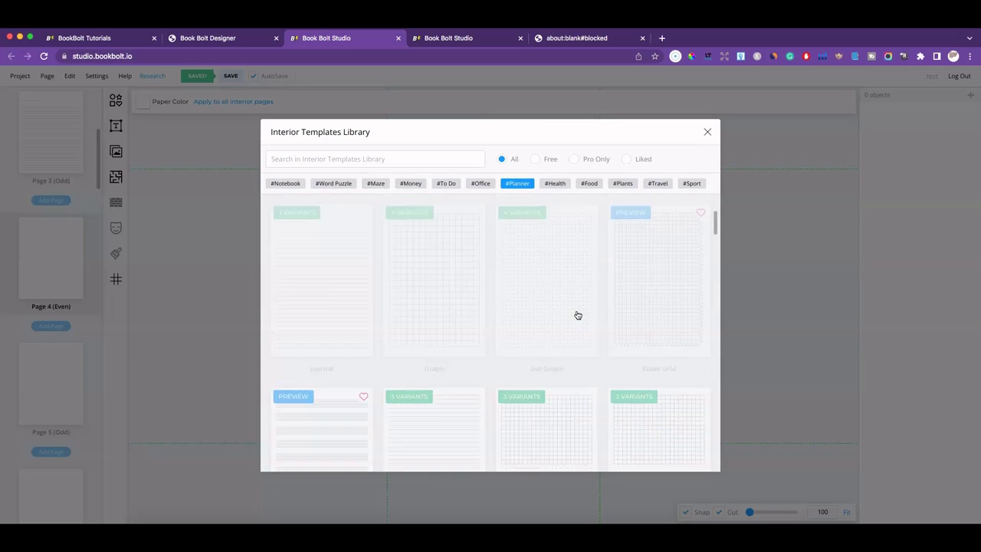
pyautogui.click(619, 328)
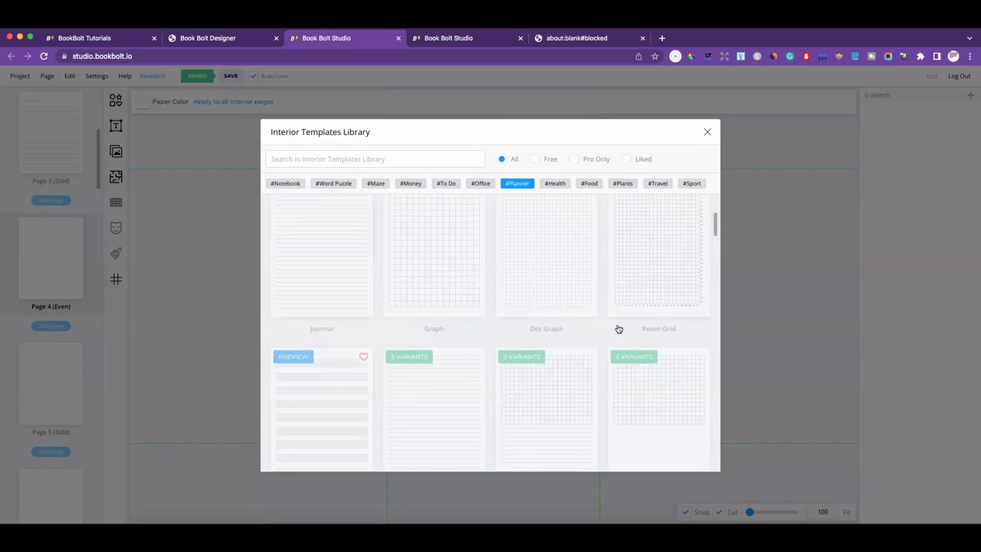
pyautogui.click(618, 323)
pyautogui.click(533, 240)
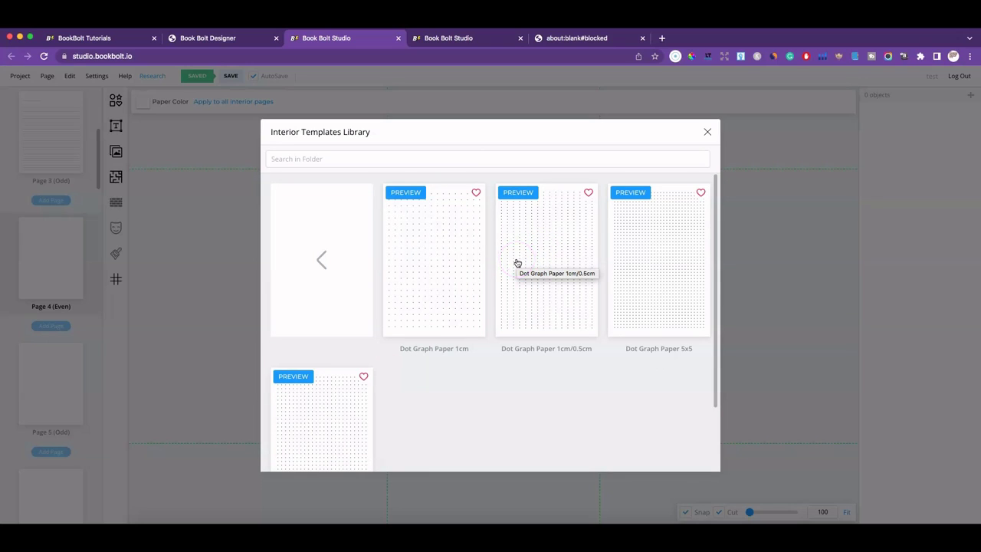
pyautogui.click(554, 229)
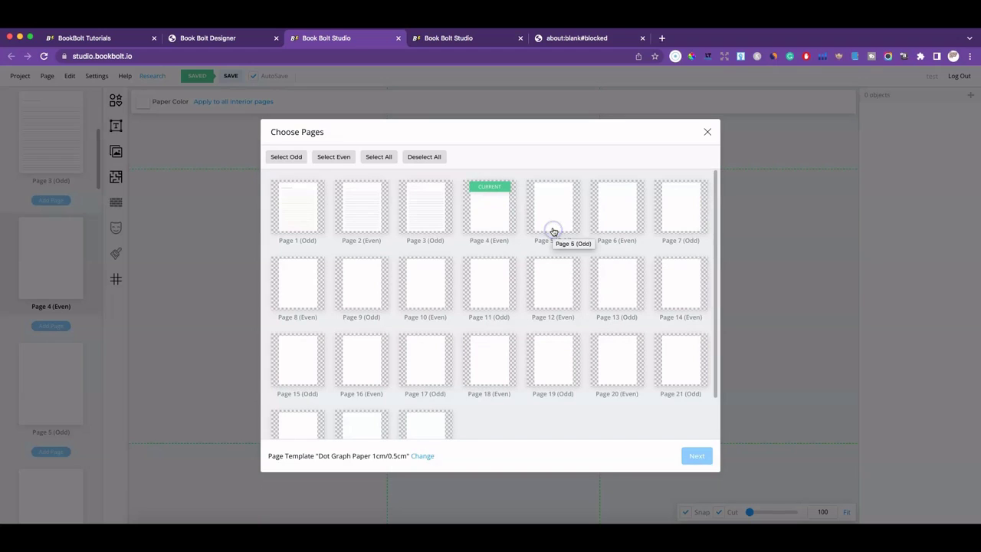
# Select pages 4, 5, 6, 11, 12 and 13 and apply the Dot Graph Paper 1cm/0.5cm template to them
pyautogui.click(492, 204)
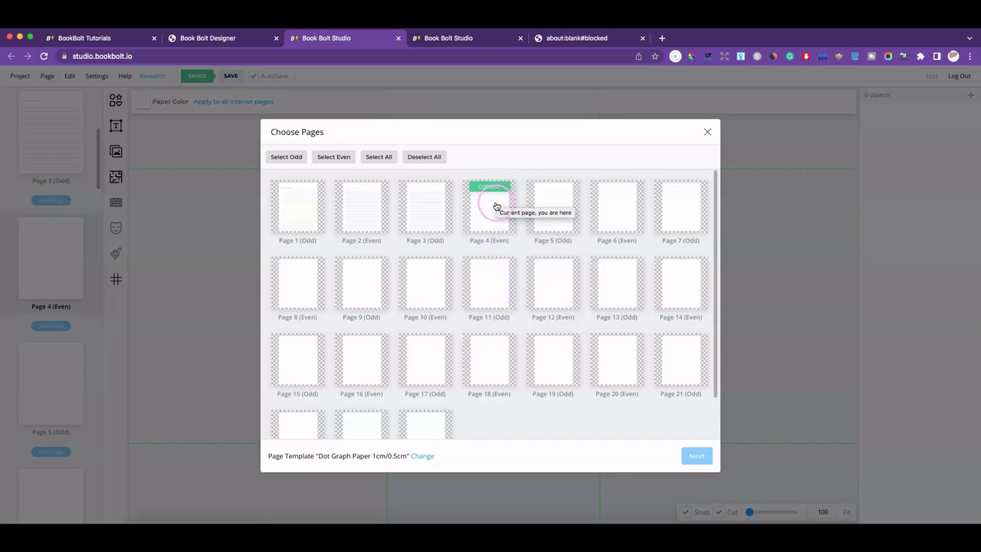
pyautogui.click(488, 209)
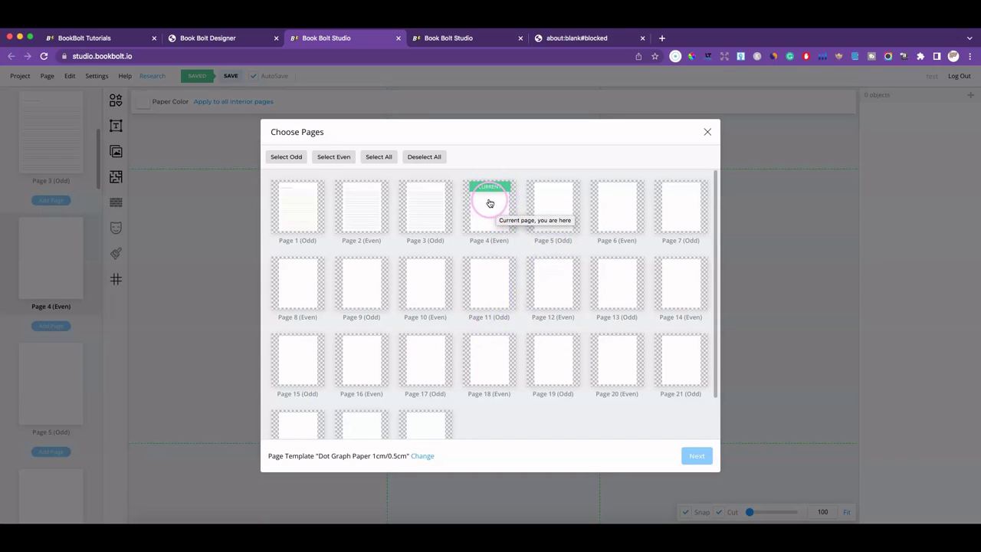
pyautogui.click(490, 200)
pyautogui.click(560, 207)
pyautogui.click(605, 211)
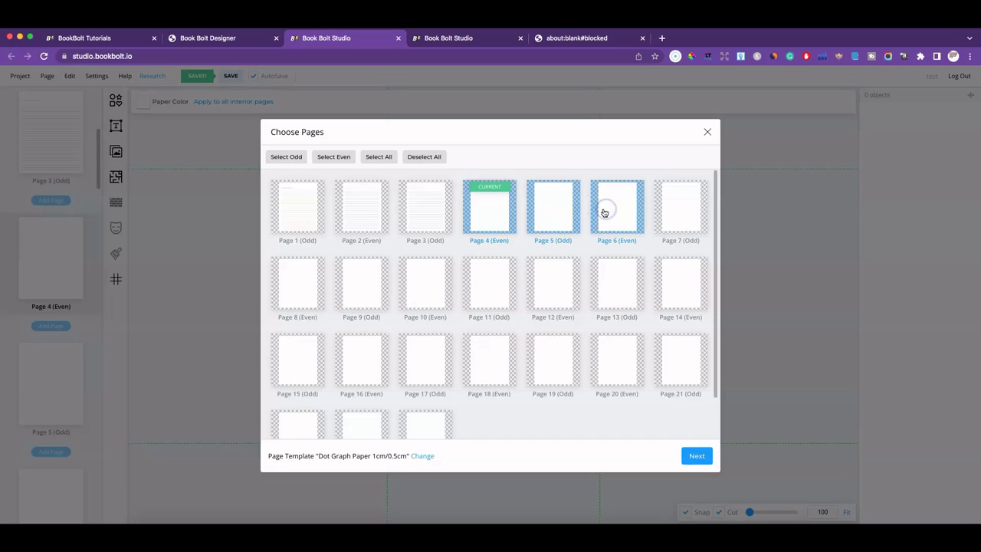
pyautogui.click(565, 204)
pyautogui.click(503, 208)
pyautogui.click(541, 221)
pyautogui.click(625, 215)
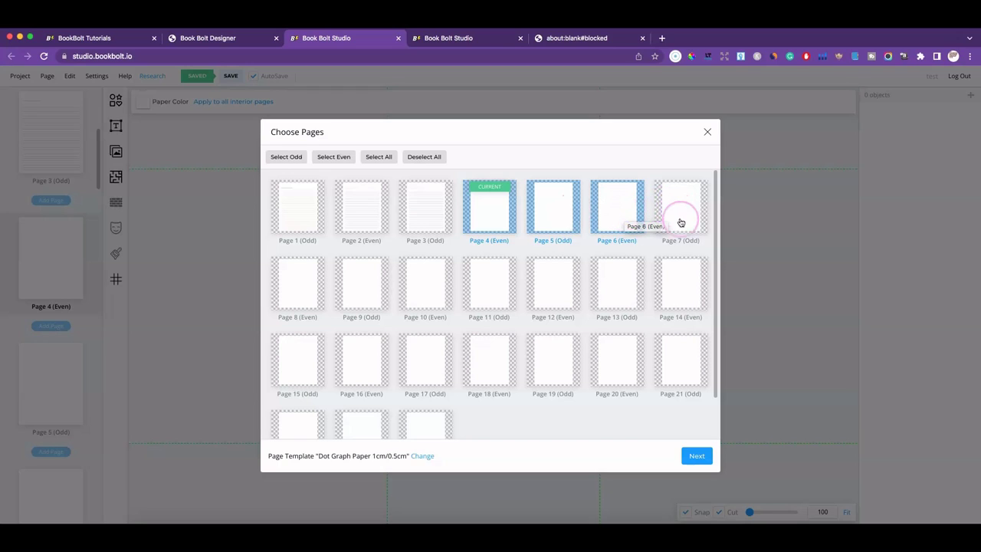
pyautogui.click(481, 287)
pyautogui.click(546, 293)
pyautogui.click(603, 298)
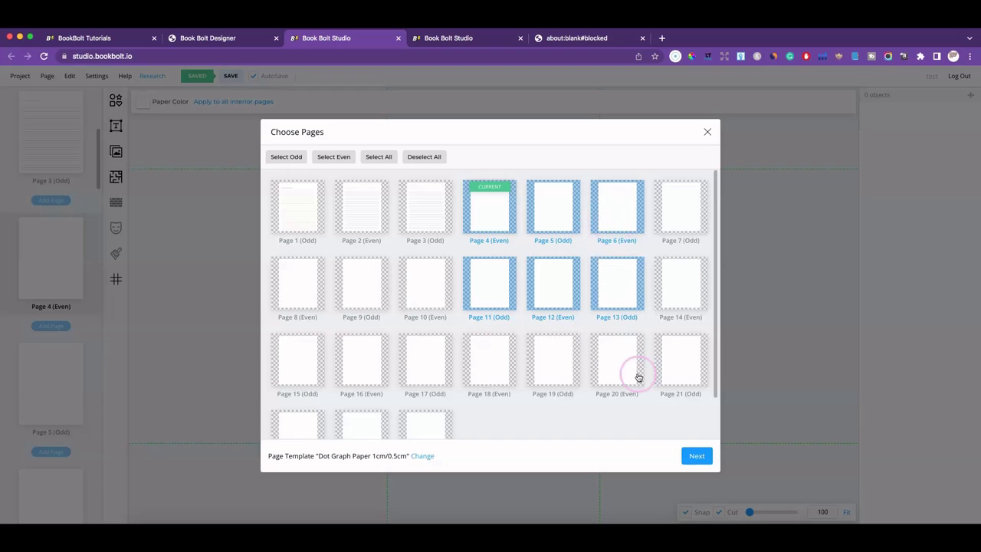
pyautogui.click(696, 457)
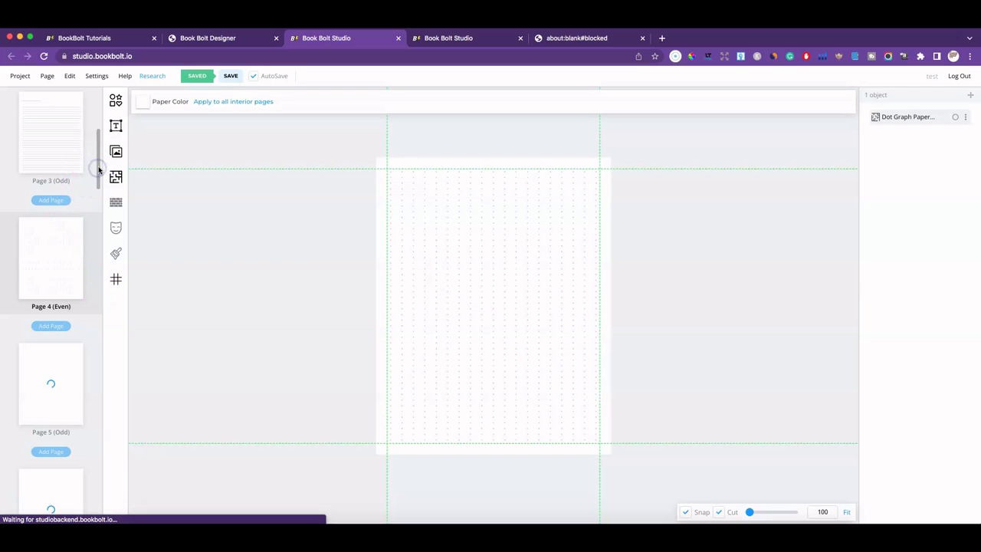
# Apply the Blank with Page Number template to all interior pages, with the "Page PAGE_NUMBER" text aligned to the center
pyautogui.moveTo(97, 165); pyautogui.dragTo(98, 180)
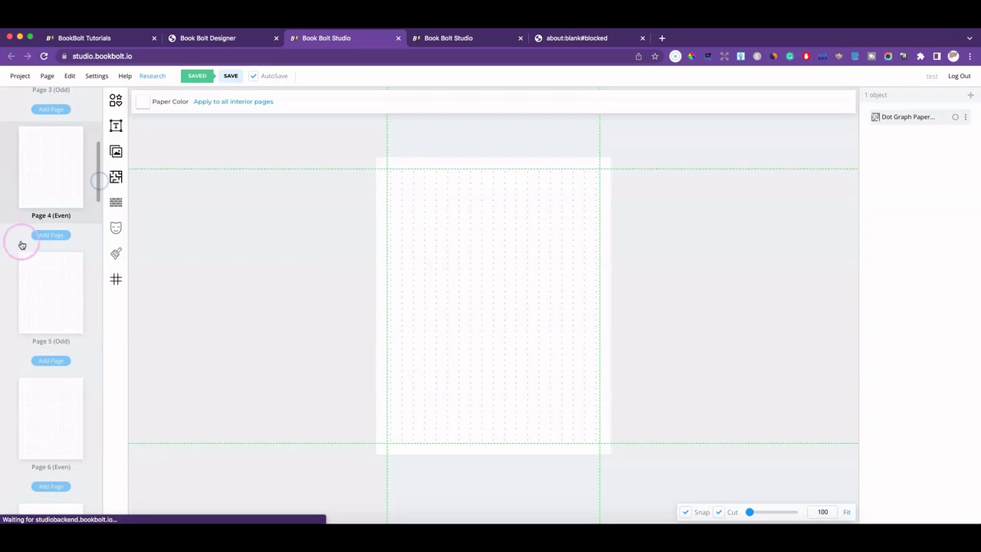
pyautogui.scroll(2, 31, 241)
pyautogui.scroll(-4, 95, 198)
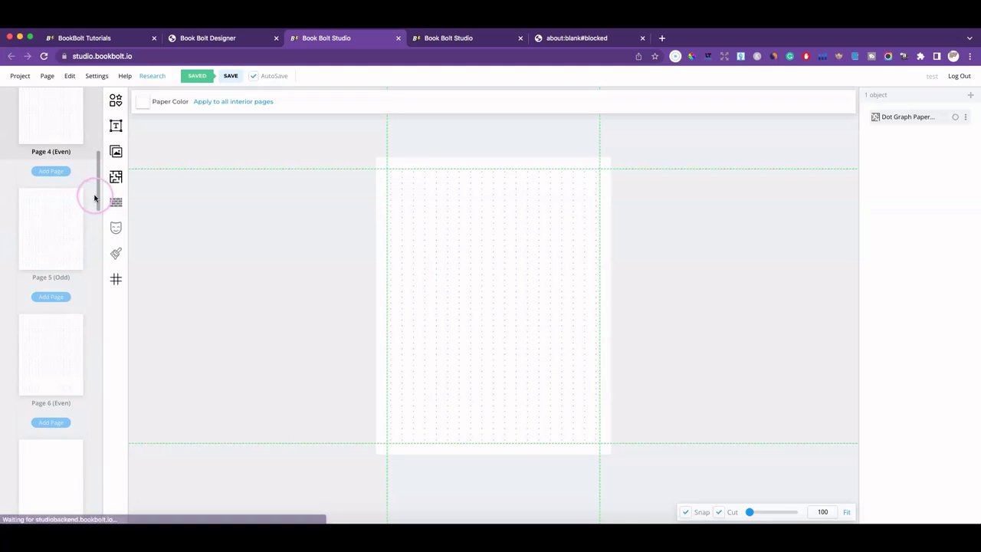
pyautogui.moveTo(97, 192)
pyautogui.mouseDown()
pyautogui.moveTo(96, 208)
pyautogui.moveTo(96, 191)
pyautogui.mouseUp()
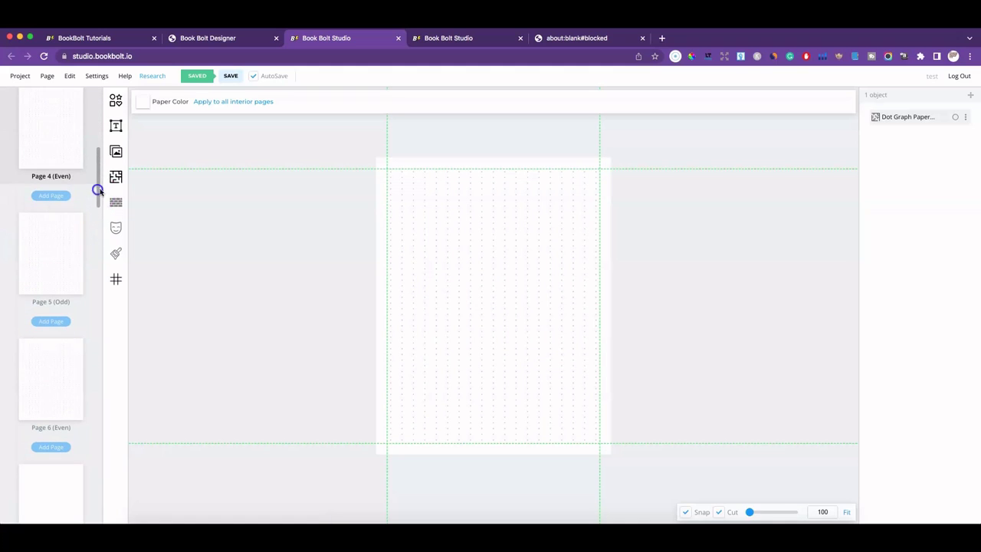
pyautogui.click(436, 231)
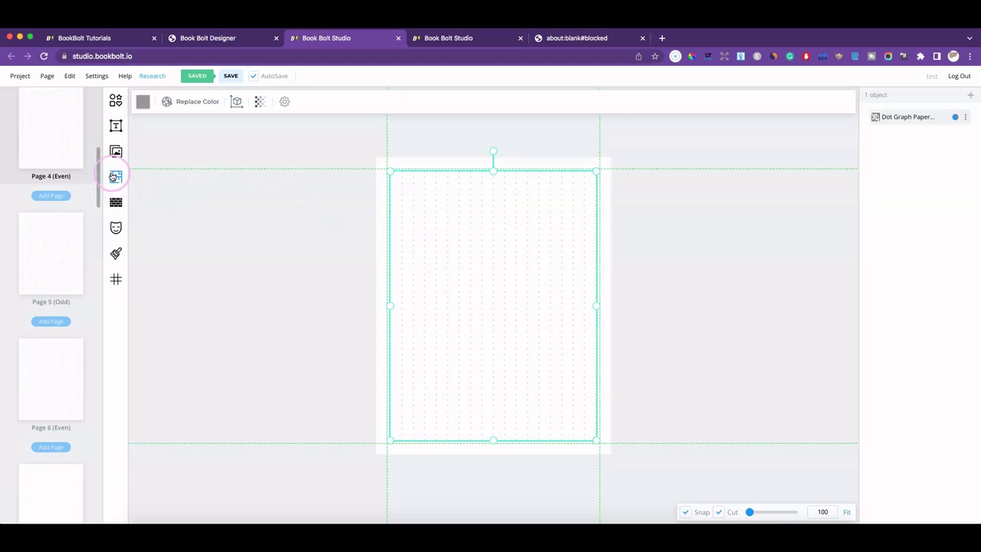
pyautogui.click(115, 178)
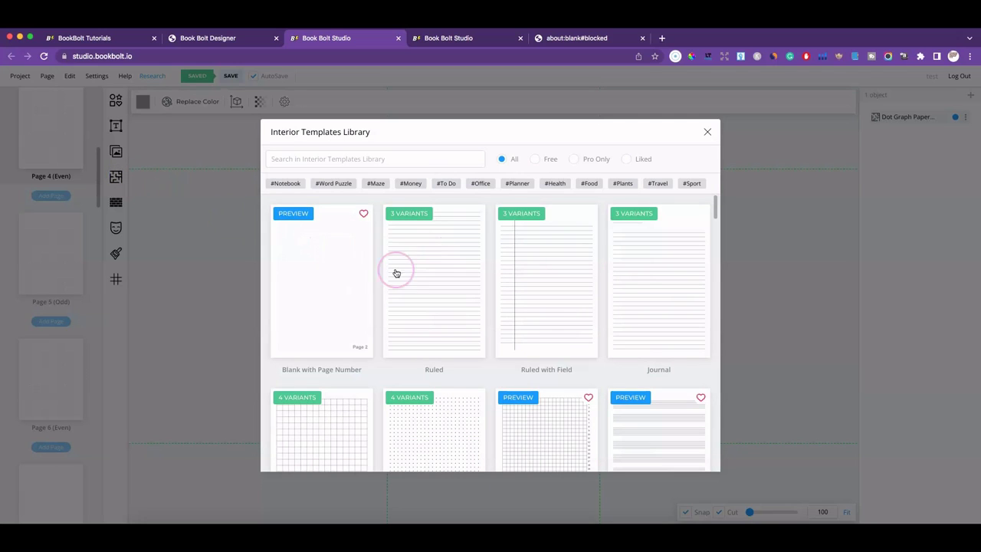
pyautogui.click(353, 271)
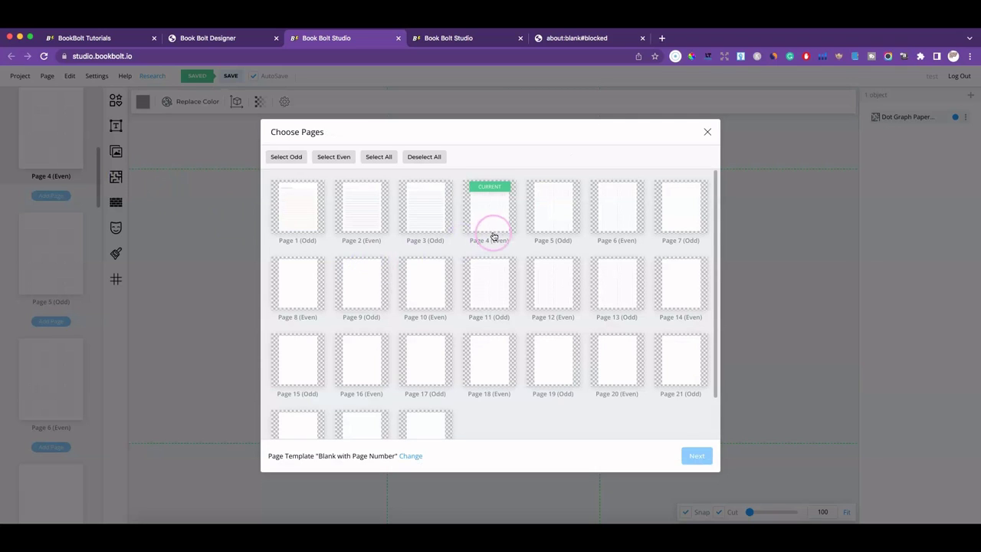
pyautogui.click(378, 157)
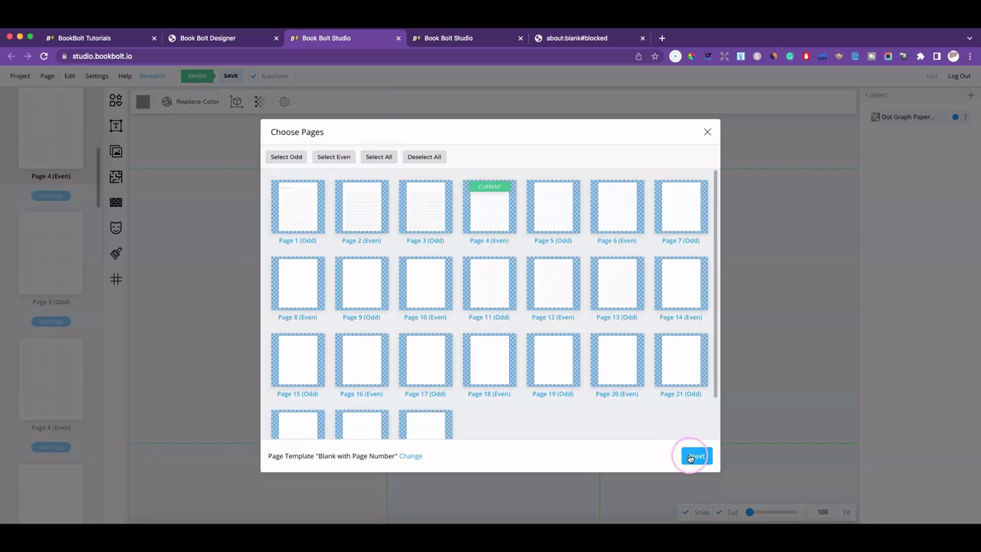
pyautogui.click(696, 458)
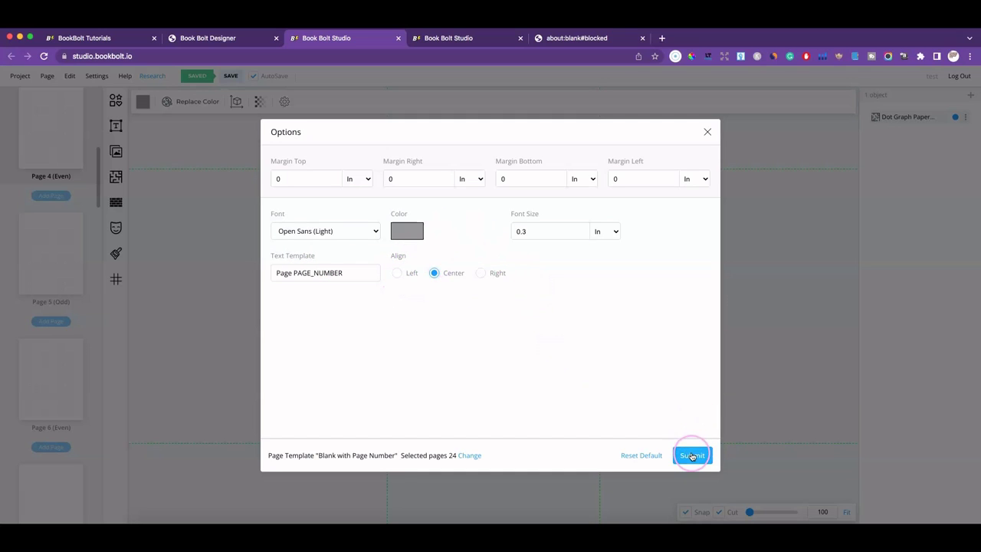
pyautogui.click(694, 455)
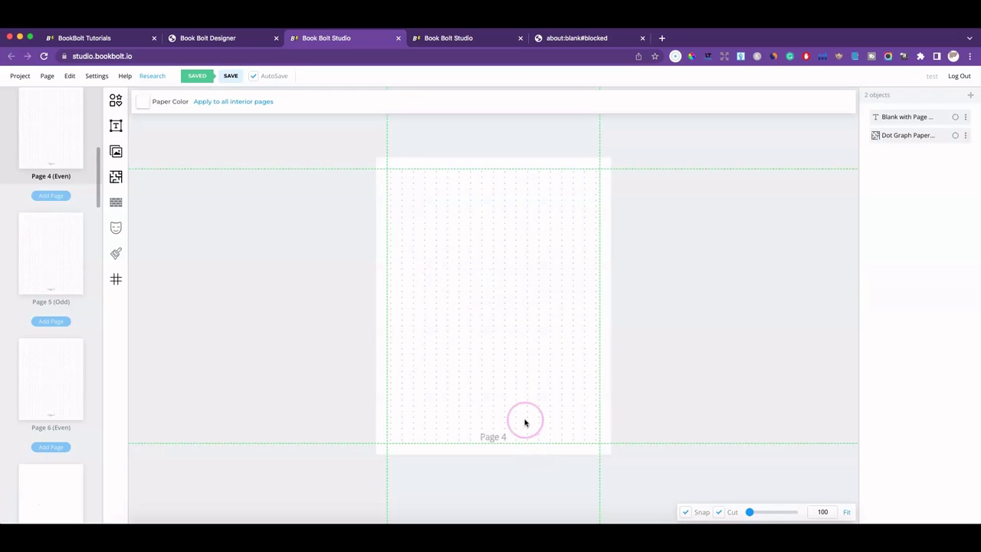
# Set the page-number text on page 4 to the Abril Fatface font and append "- LM" to it
pyautogui.moveTo(501, 434); pyautogui.dragTo(497, 436)
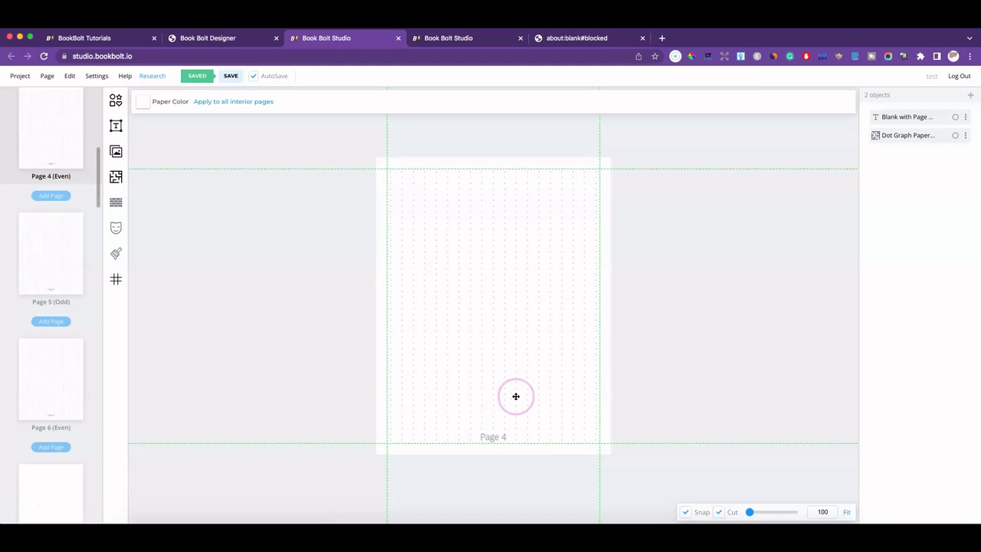
pyautogui.click(99, 198)
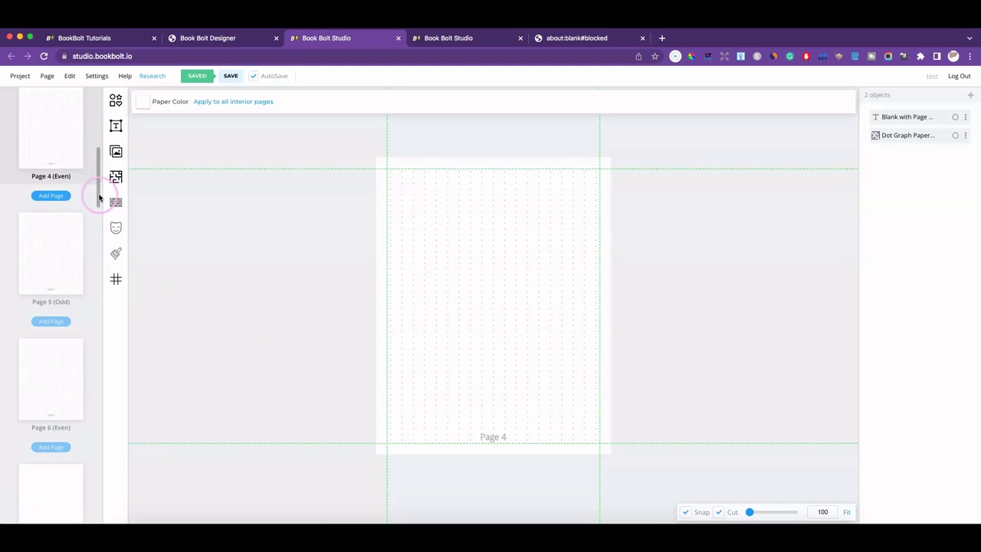
pyautogui.moveTo(99, 198)
pyautogui.mouseDown()
pyautogui.moveTo(100, 223)
pyautogui.moveTo(99, 208)
pyautogui.mouseUp()
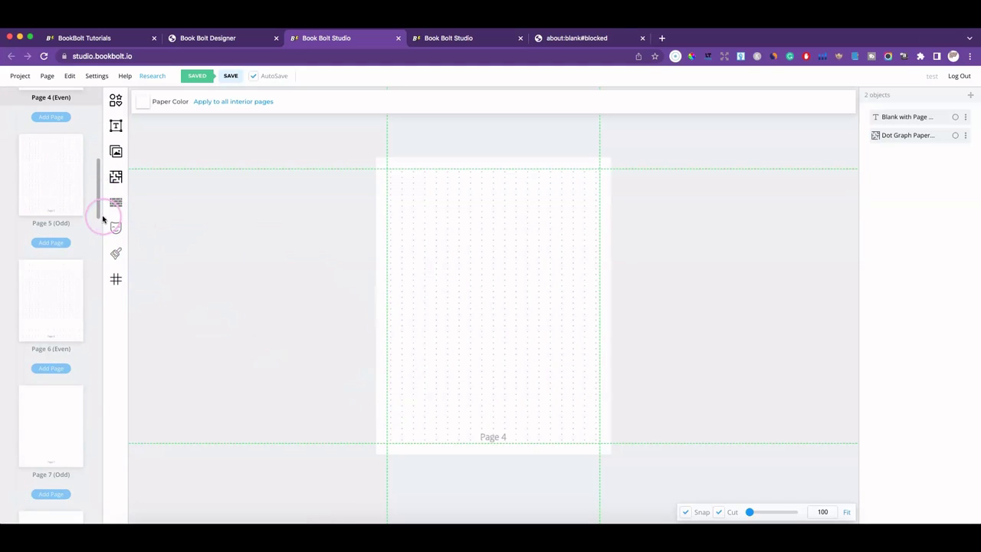
pyautogui.click(500, 438)
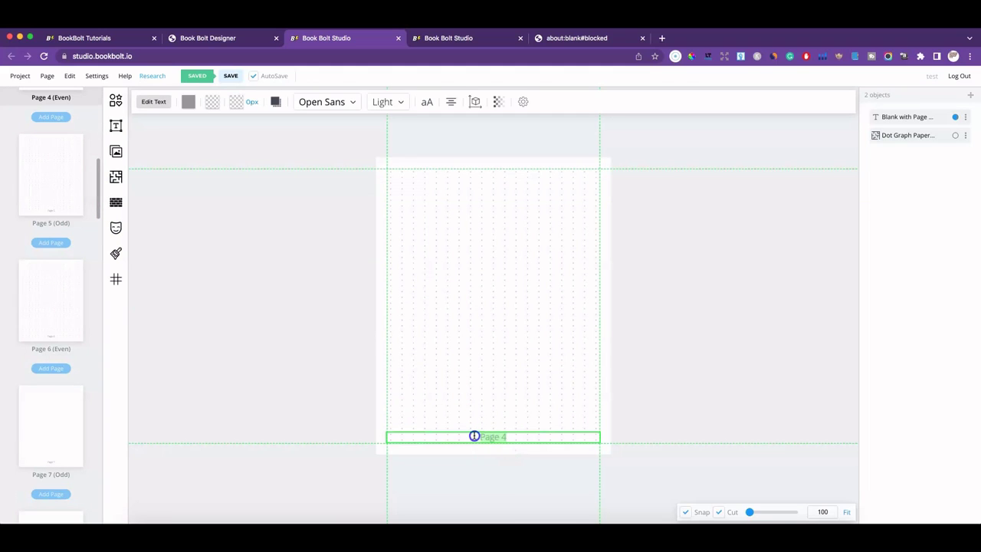
pyautogui.click(351, 101)
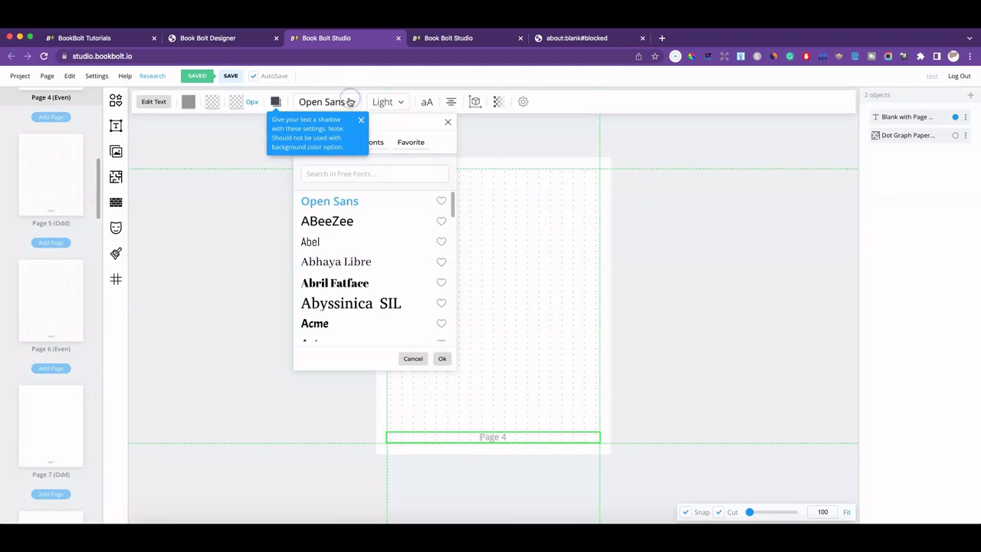
pyautogui.click(369, 288)
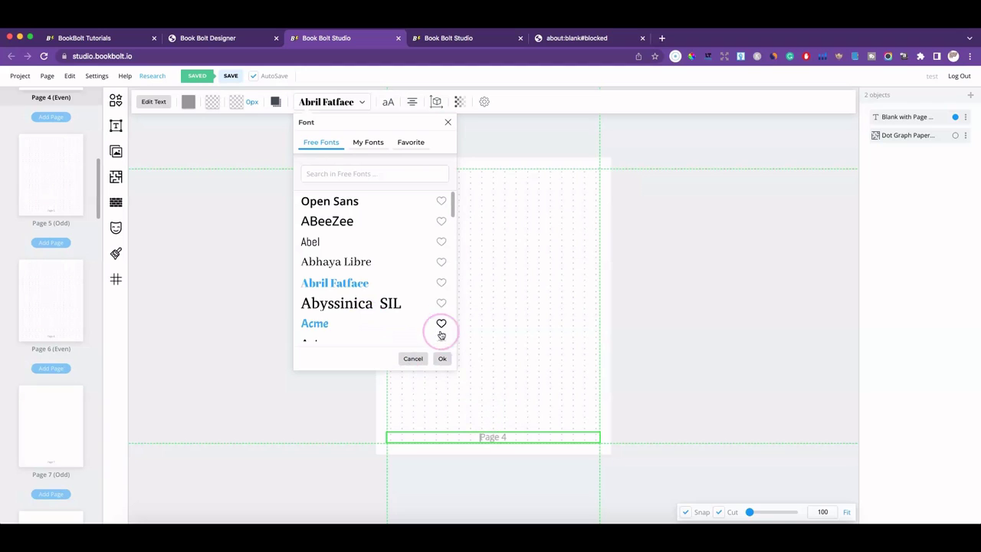
pyautogui.click(470, 433)
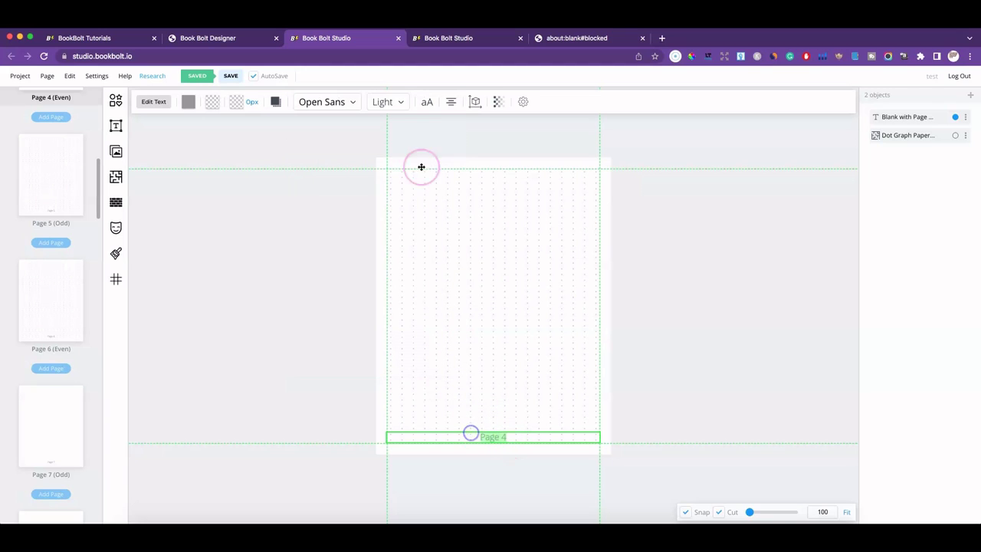
pyautogui.click(352, 101)
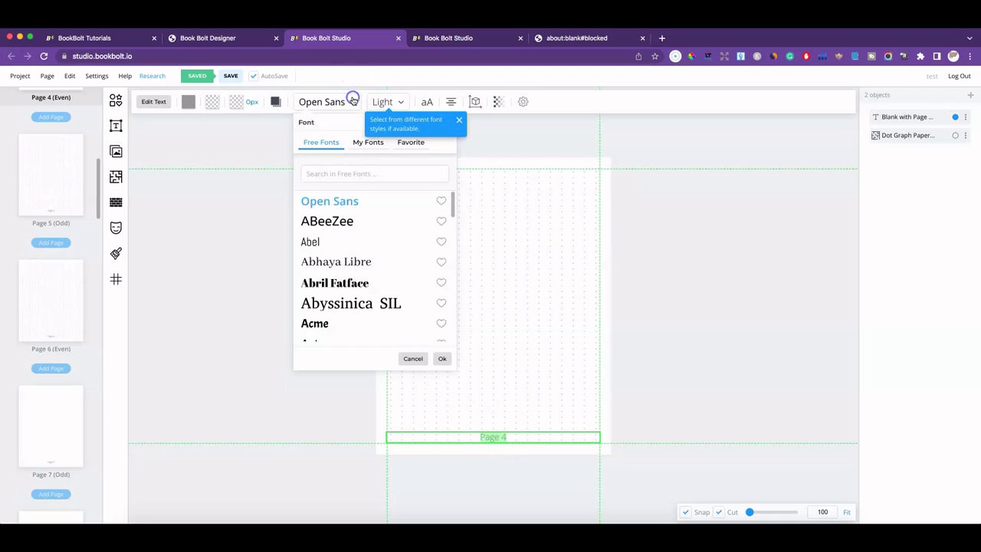
pyautogui.click(361, 284)
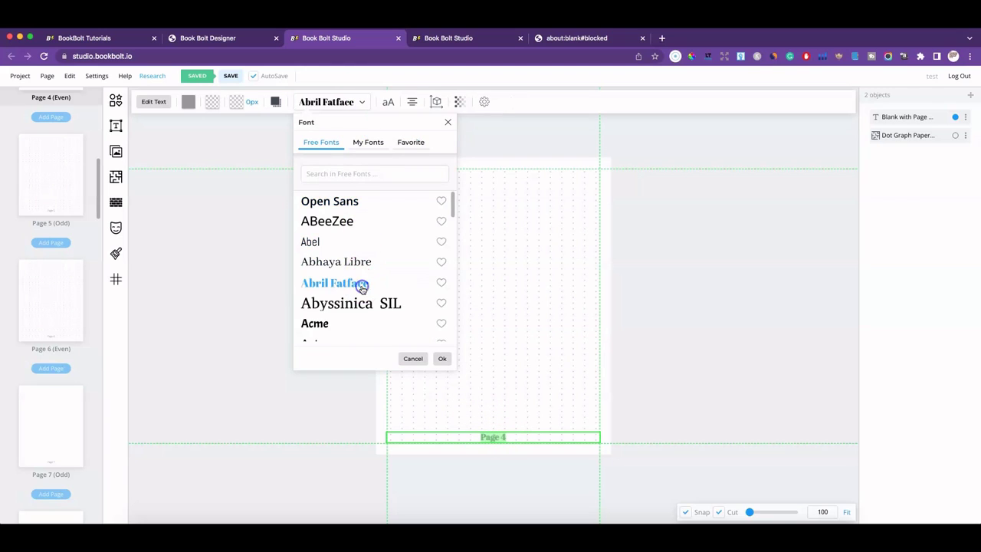
pyautogui.click(514, 441)
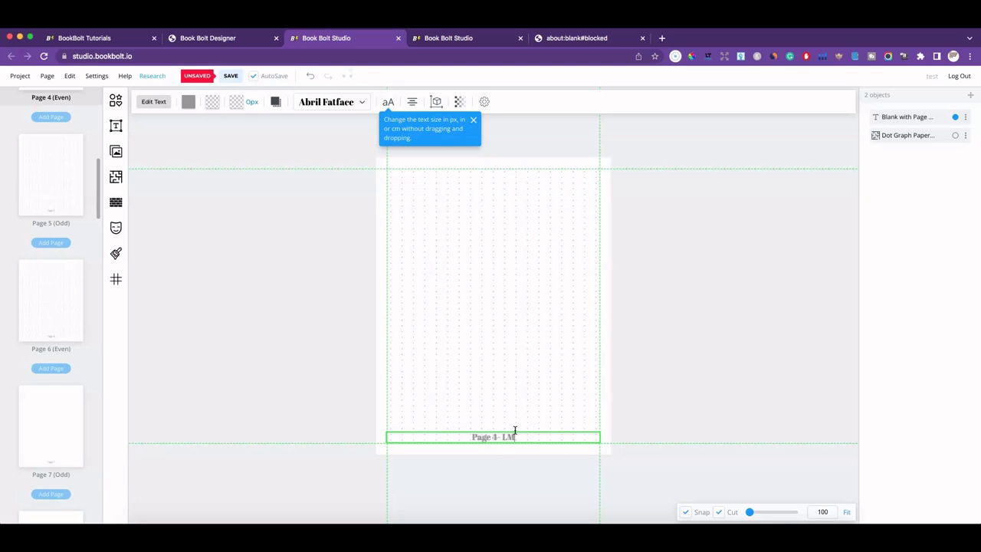
pyautogui.click(532, 413)
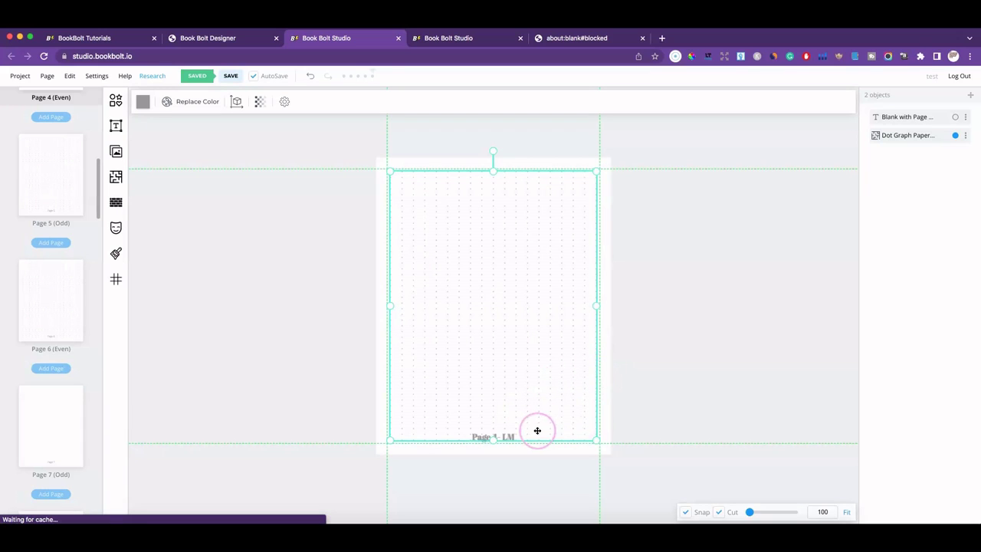
# Compare the edited page-number text on page 4 with the page numbers on pages 7, 6 and 3
pyautogui.scroll(-3, 64, 340)
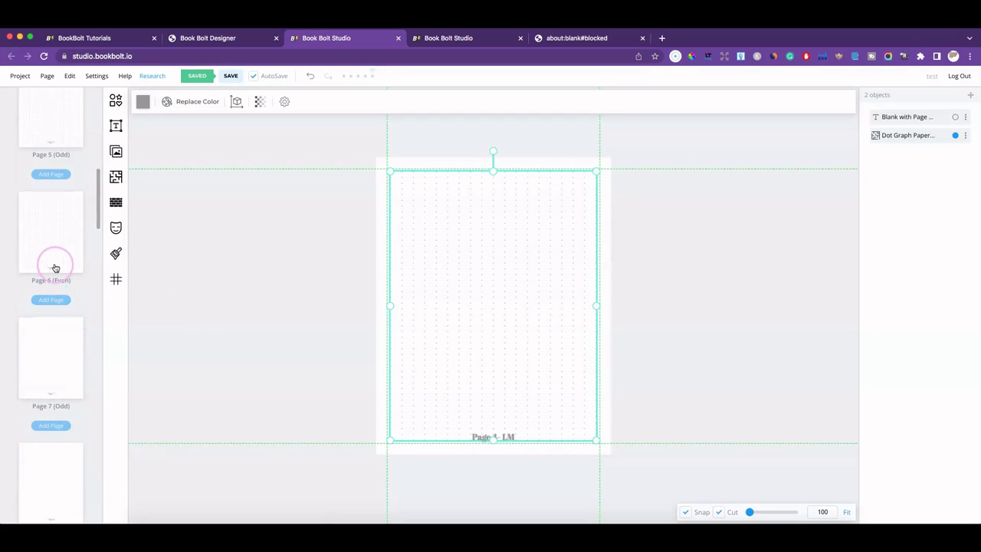
pyautogui.click(513, 437)
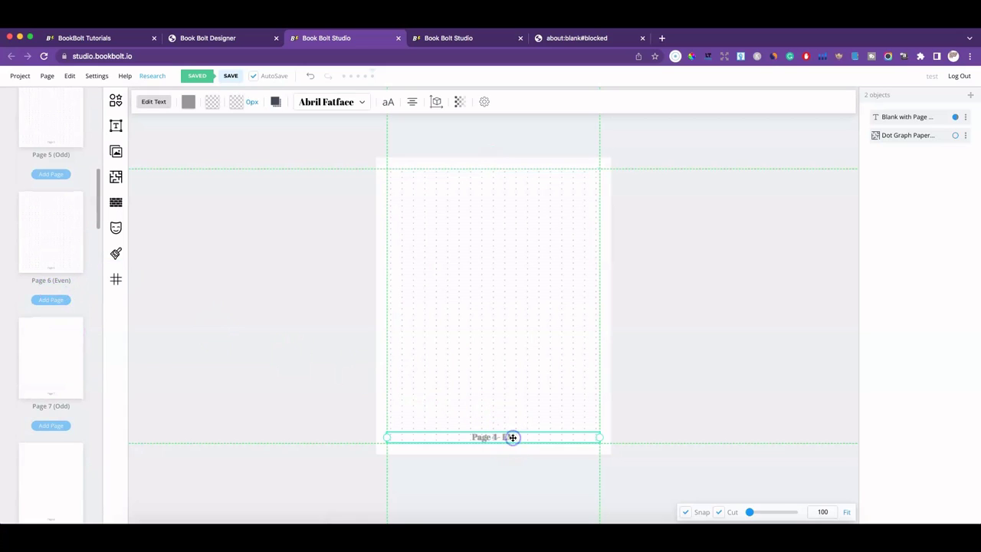
pyautogui.click(475, 439)
pyautogui.moveTo(476, 437); pyautogui.dragTo(515, 436)
pyautogui.click(499, 437)
pyautogui.click(48, 364)
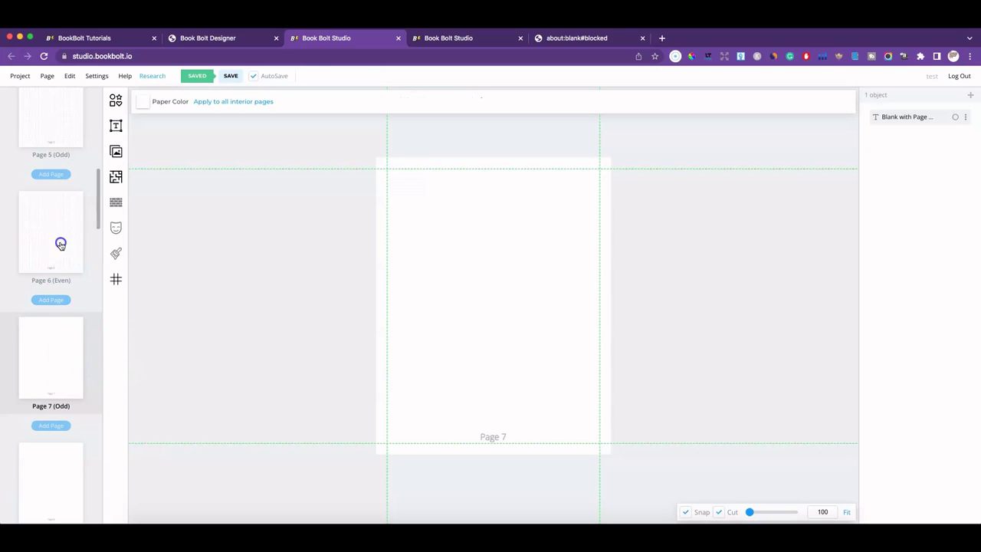
pyautogui.click(60, 243)
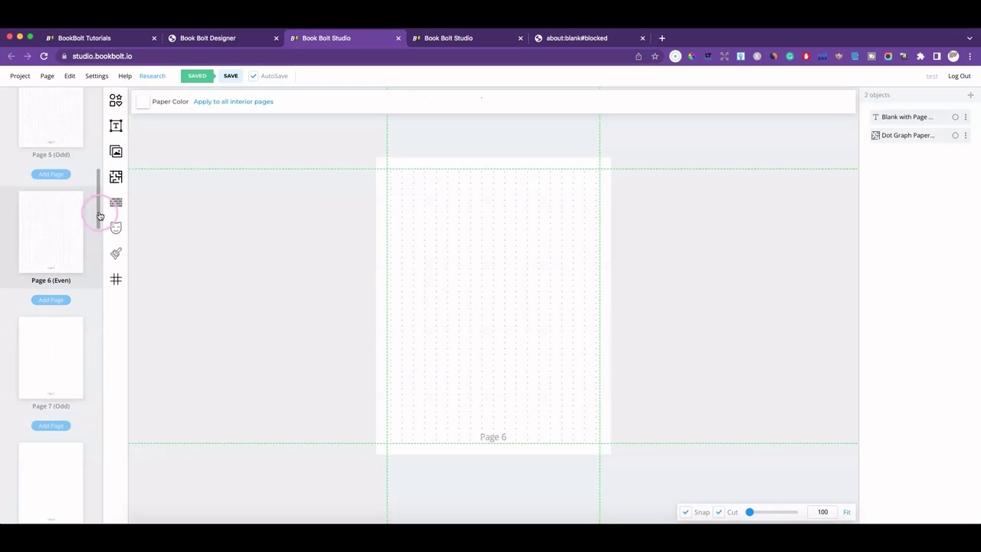
pyautogui.moveTo(98, 219); pyautogui.dragTo(97, 169)
pyautogui.click(72, 169)
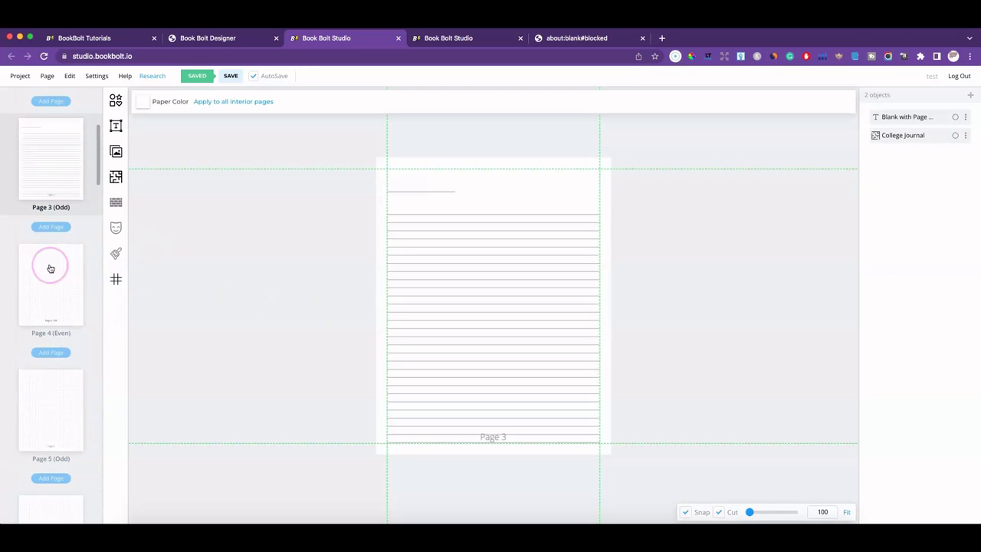
pyautogui.click(49, 265)
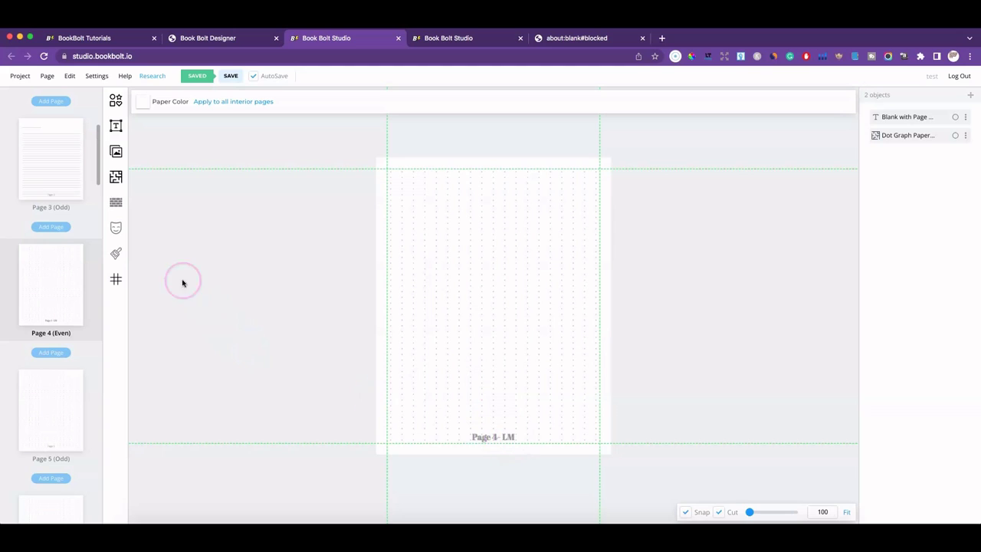
# Filter the Interior Templates Library by #Word Puzzle, look through the puzzle templates and choose MineFinder
pyautogui.moveTo(97, 167); pyautogui.dragTo(102, 203)
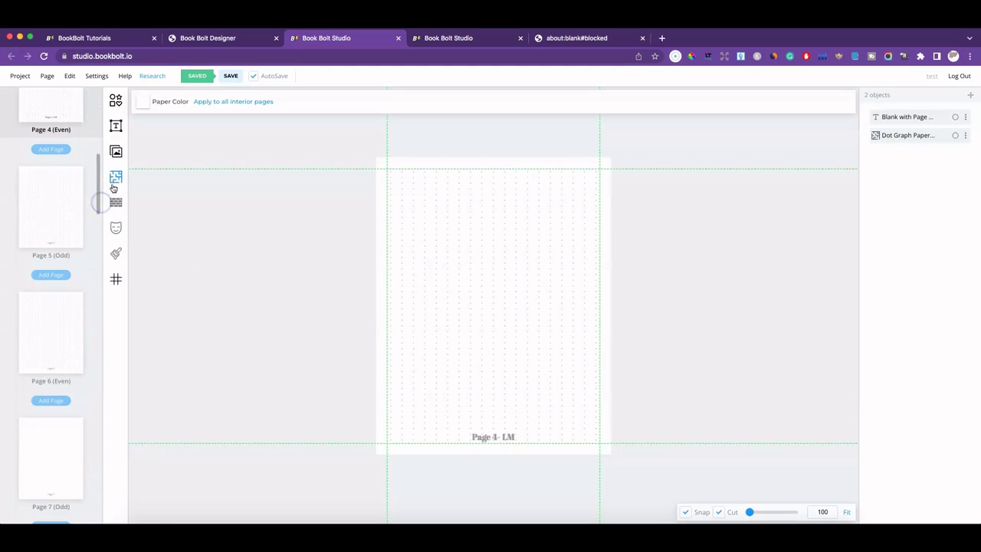
pyautogui.click(114, 177)
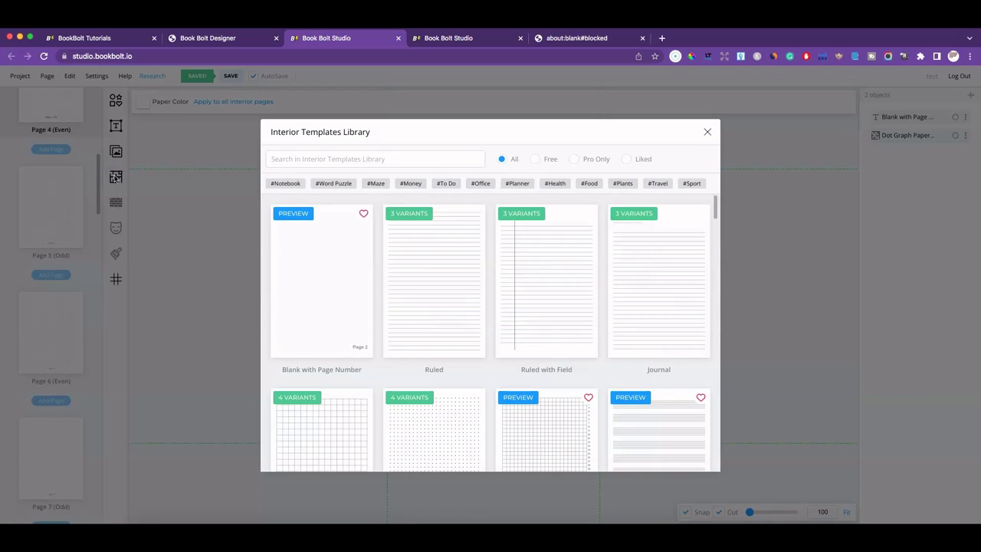
pyautogui.click(342, 184)
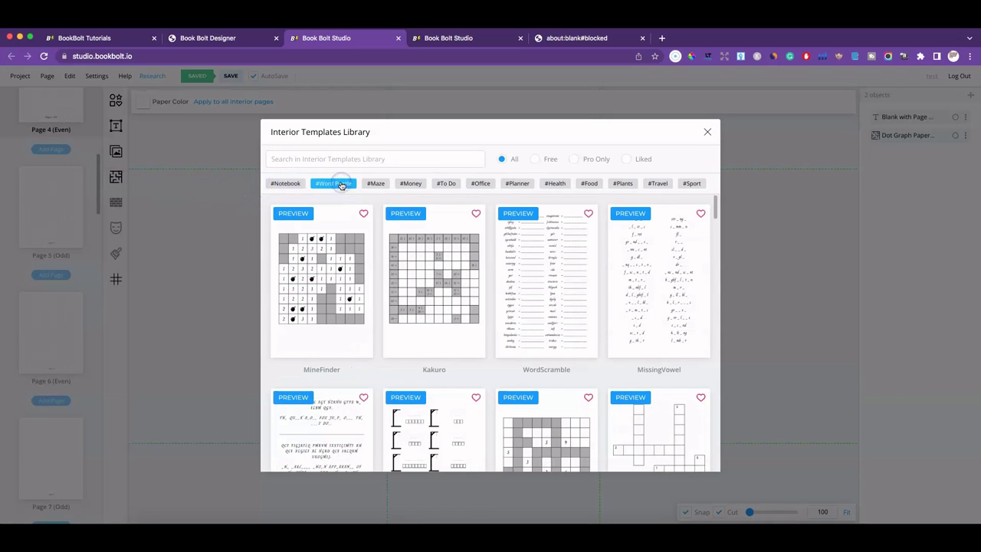
pyautogui.scroll(-3, 546, 285)
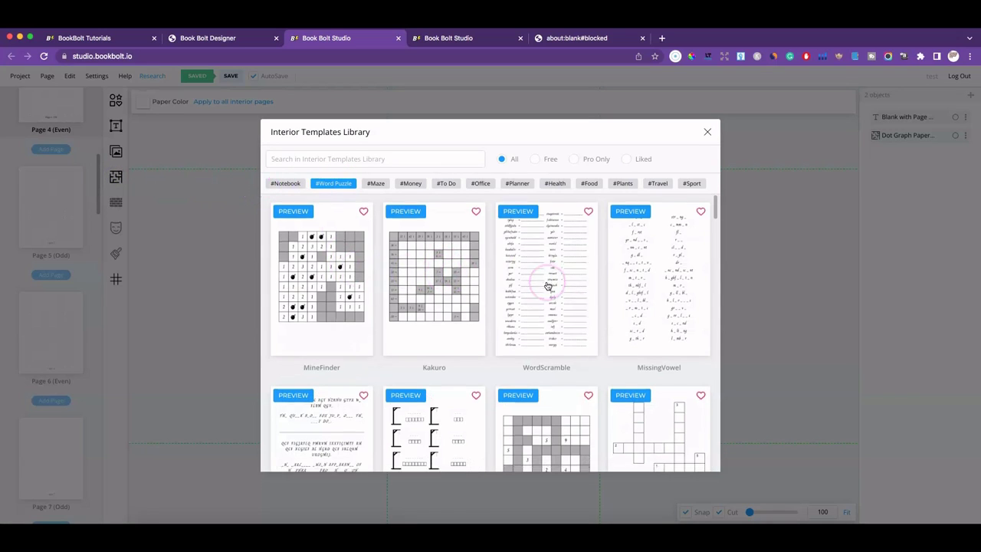
pyautogui.scroll(3, 544, 286)
pyautogui.scroll(-5, 529, 285)
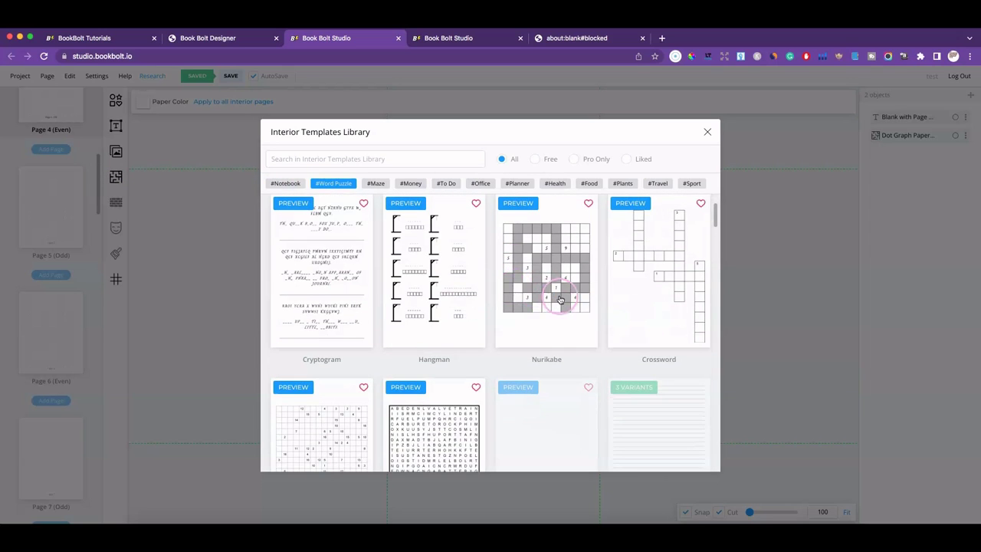
pyautogui.scroll(-1, 630, 334)
pyautogui.scroll(-2, 628, 333)
pyautogui.scroll(5, 630, 333)
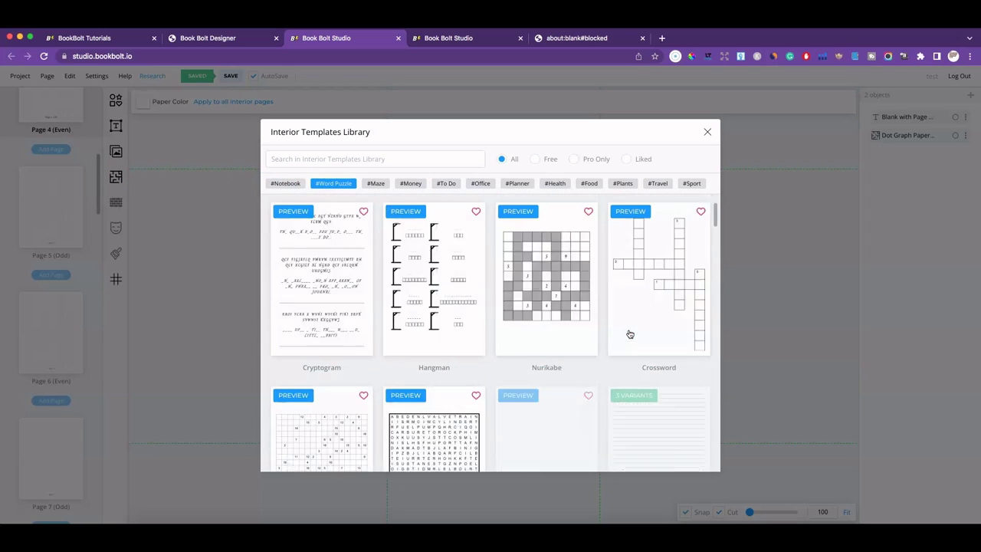
pyautogui.scroll(-7, 646, 399)
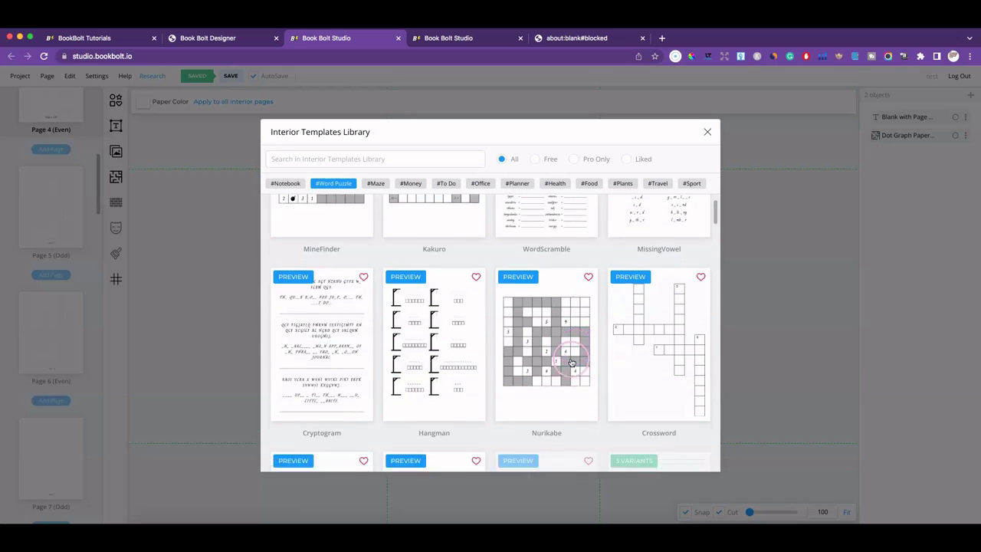
pyautogui.scroll(7, 537, 356)
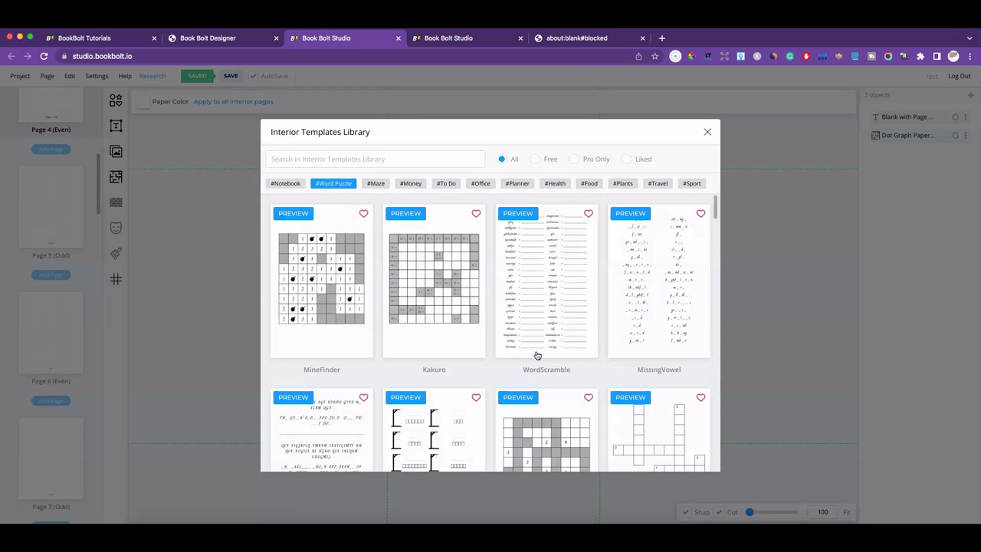
pyautogui.click(316, 253)
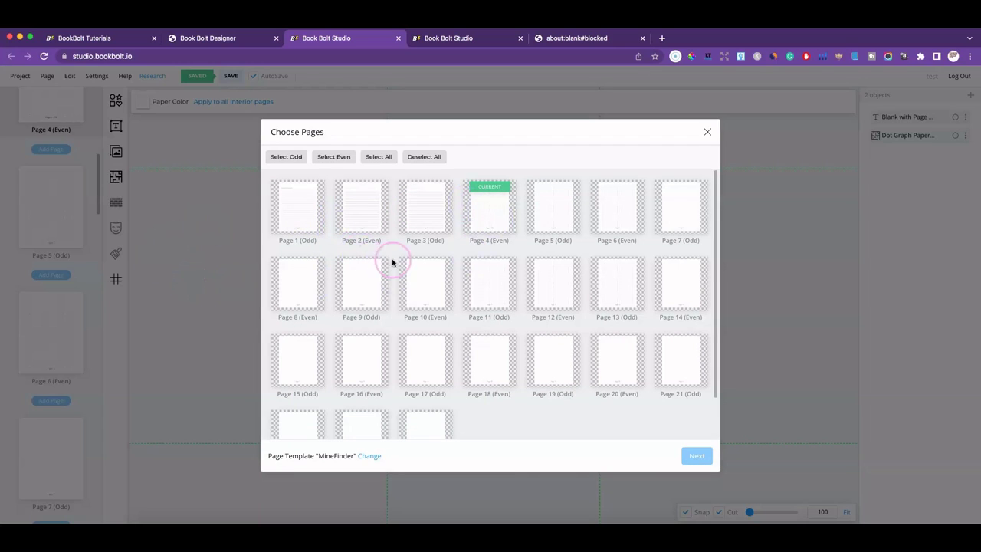
# Apply the MineFinder puzzle template to pages 4 and 16 with Add Solution enabled
pyautogui.click(494, 218)
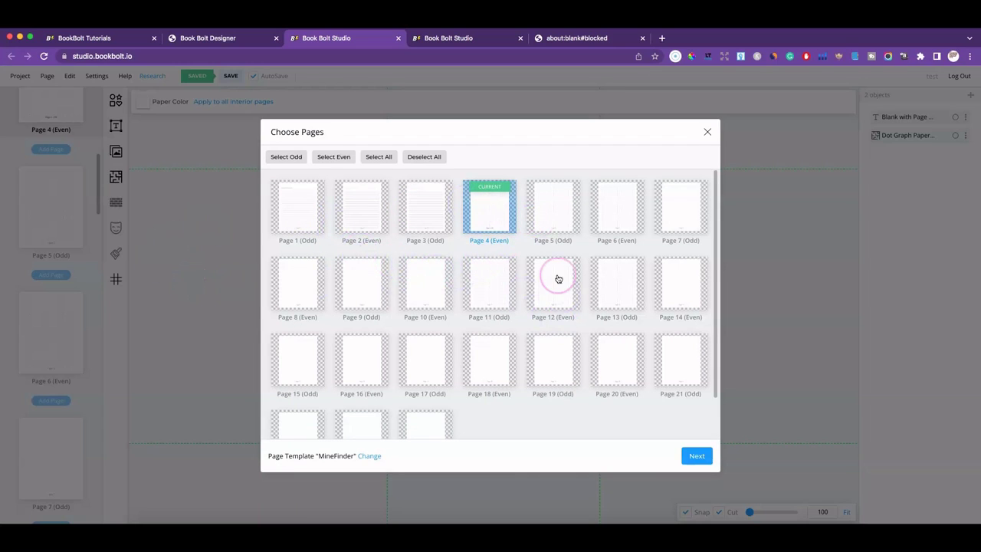
pyautogui.click(375, 361)
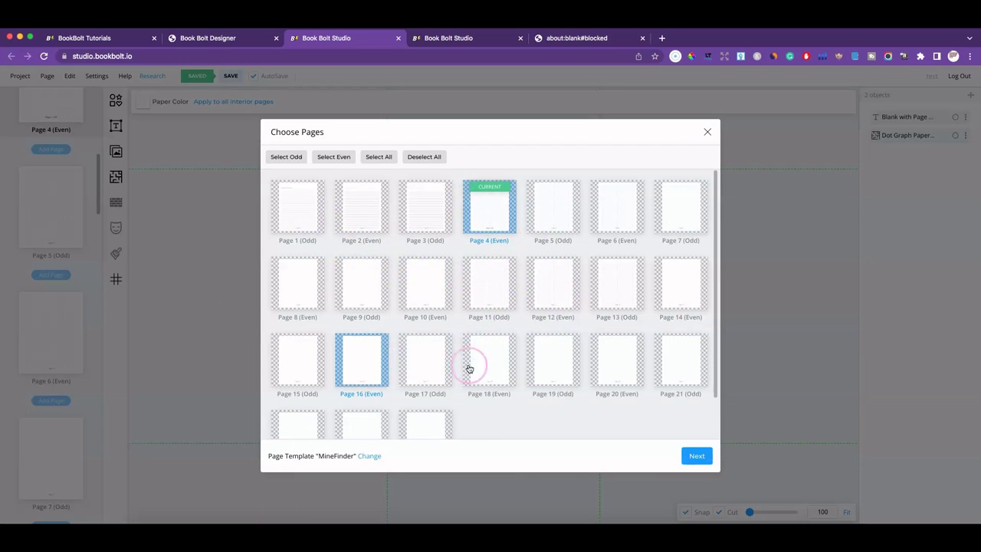
pyautogui.click(697, 456)
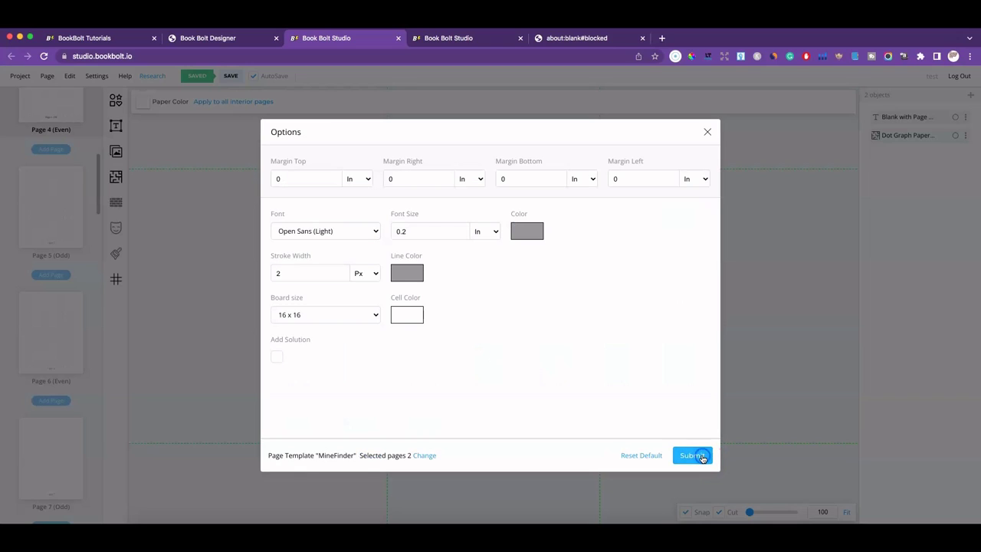
pyautogui.click(277, 357)
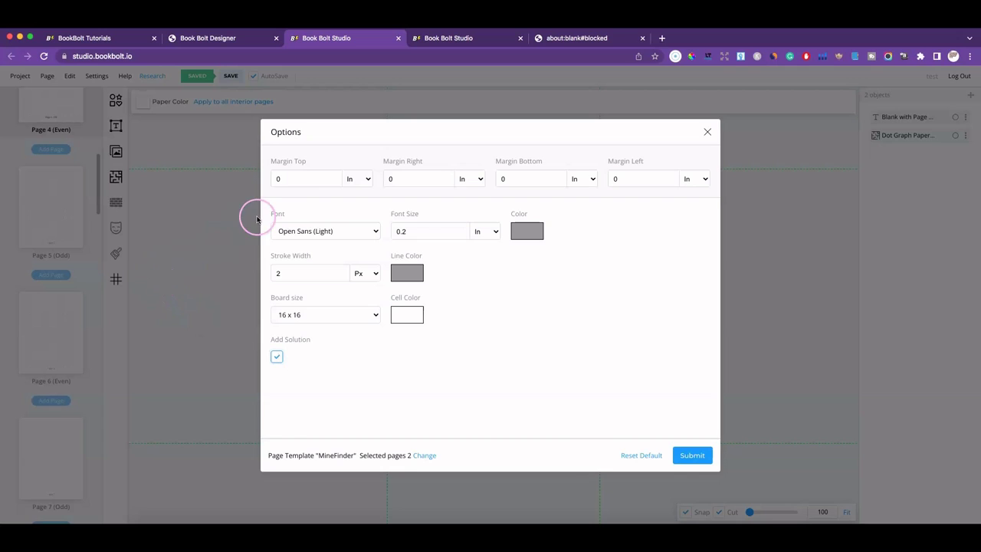
pyautogui.click(683, 456)
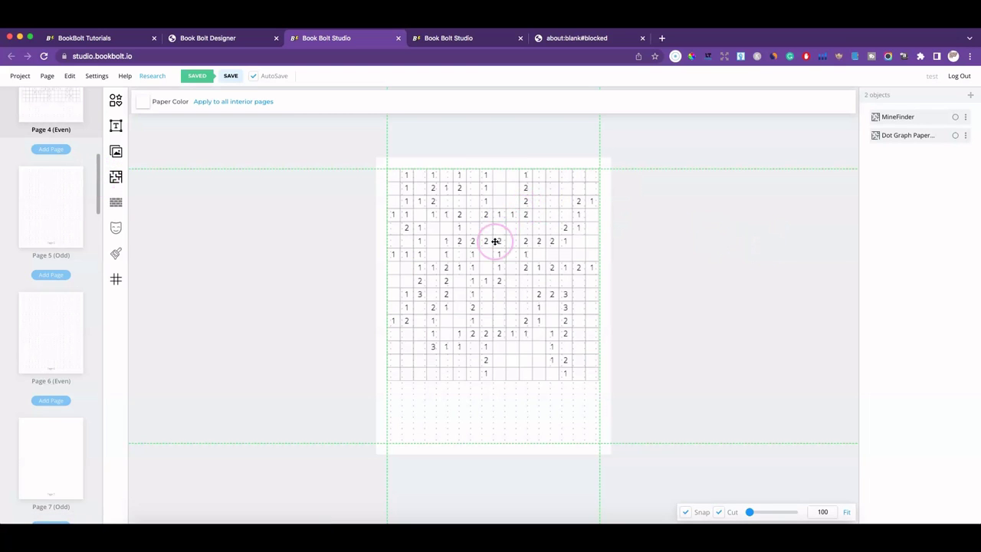
# Shift the MineFinder puzzle slightly down on page 4 and delete it from the page
pyautogui.click(518, 220)
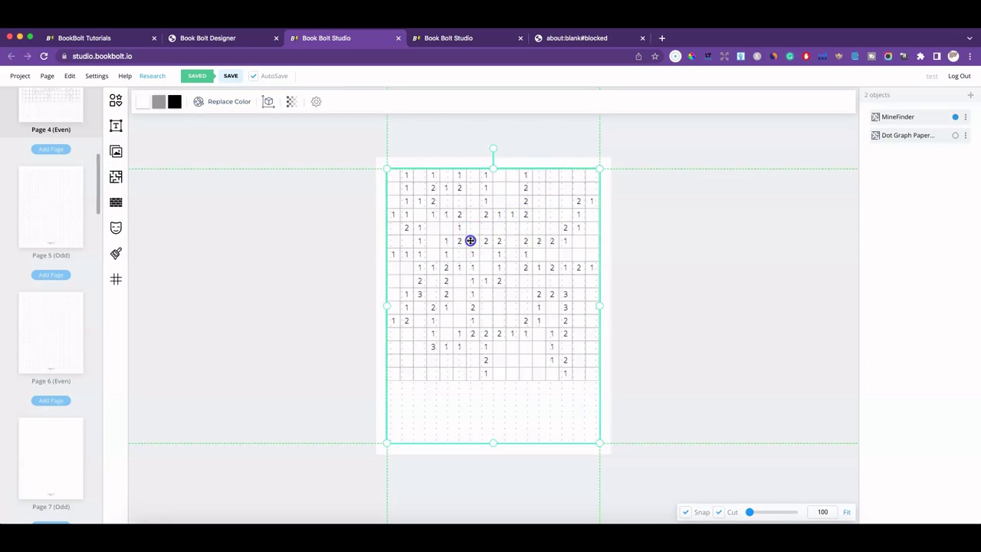
pyautogui.moveTo(468, 241); pyautogui.dragTo(471, 242)
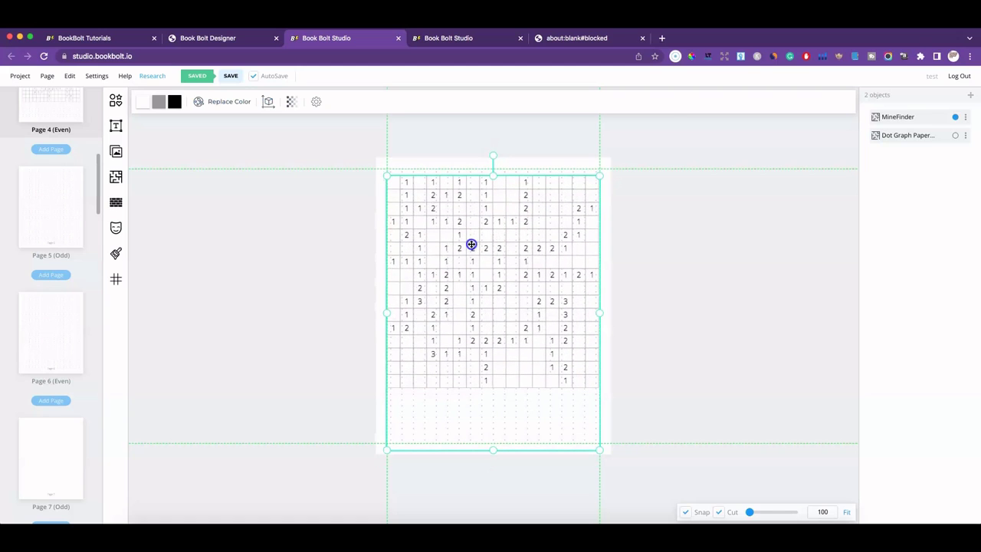
pyautogui.click(411, 199)
pyautogui.press('Delete')
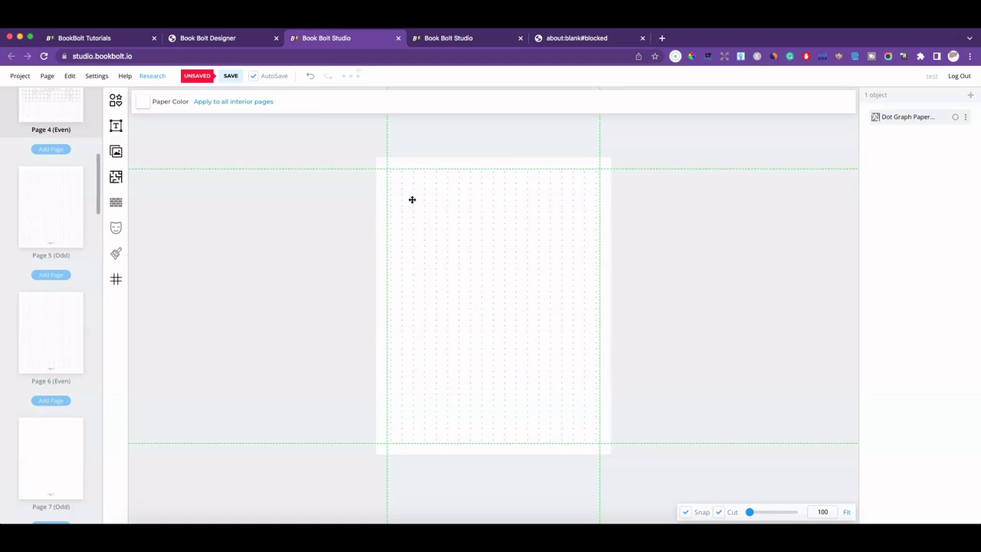
# Open page 3, the College Journal page, for editing
pyautogui.scroll(-3, 87, 349)
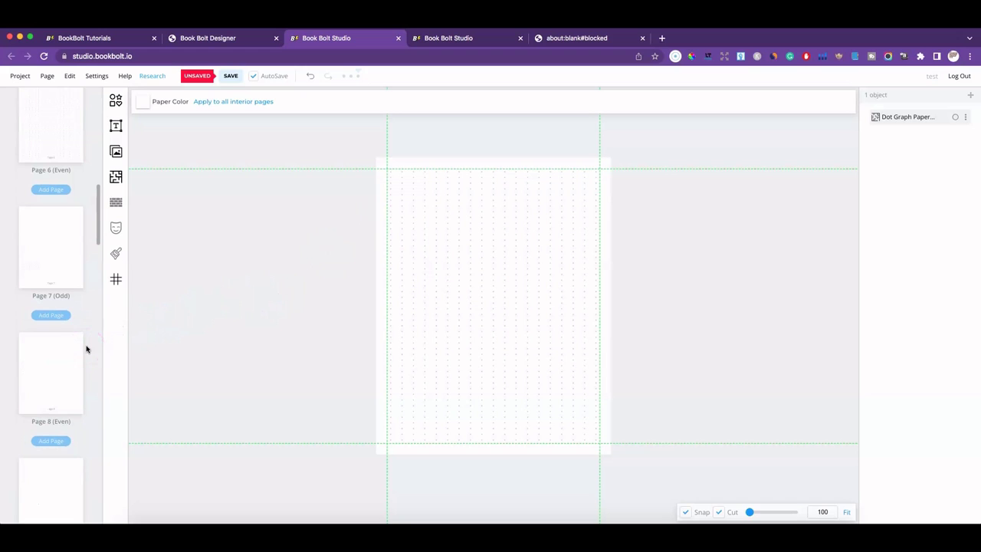
pyautogui.scroll(6, 87, 349)
pyautogui.click(53, 335)
pyautogui.click(43, 201)
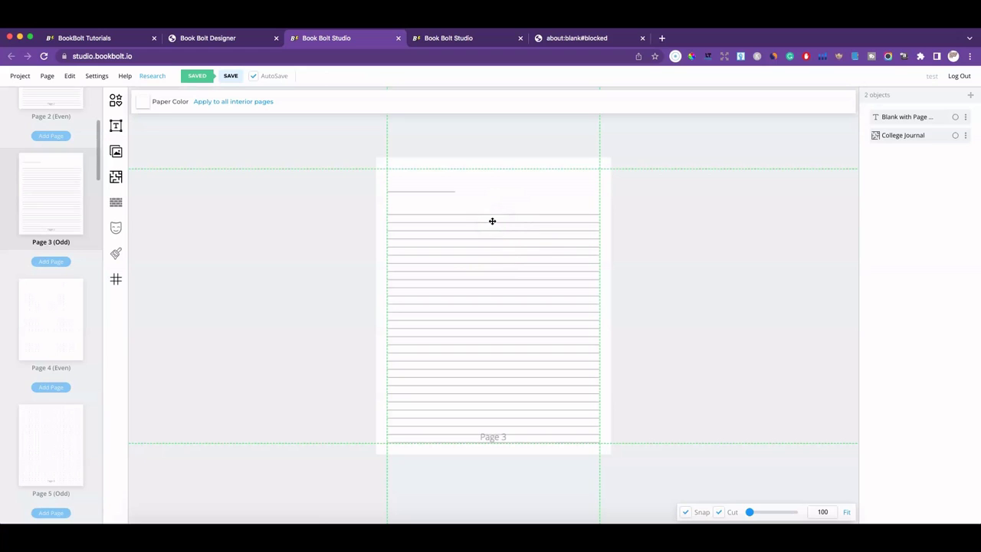
# Search Pixabay for "flower" and insert the pink flower photo on page 3
pyautogui.click(119, 157)
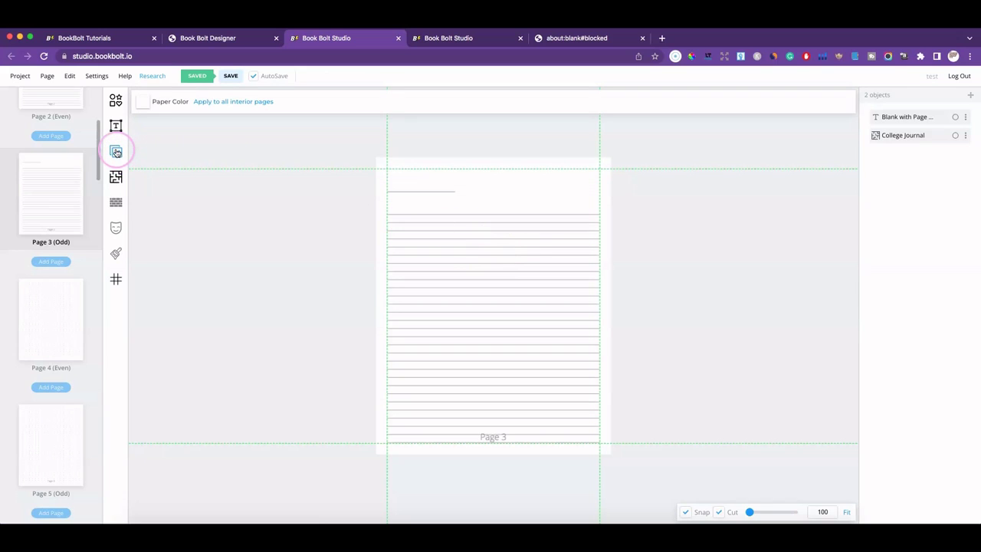
pyautogui.click(116, 152)
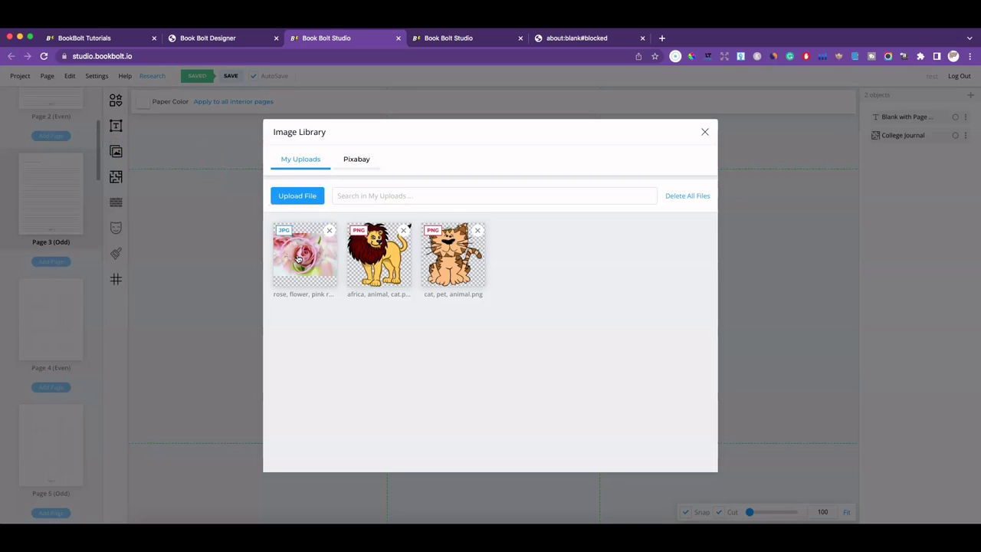
pyautogui.click(363, 161)
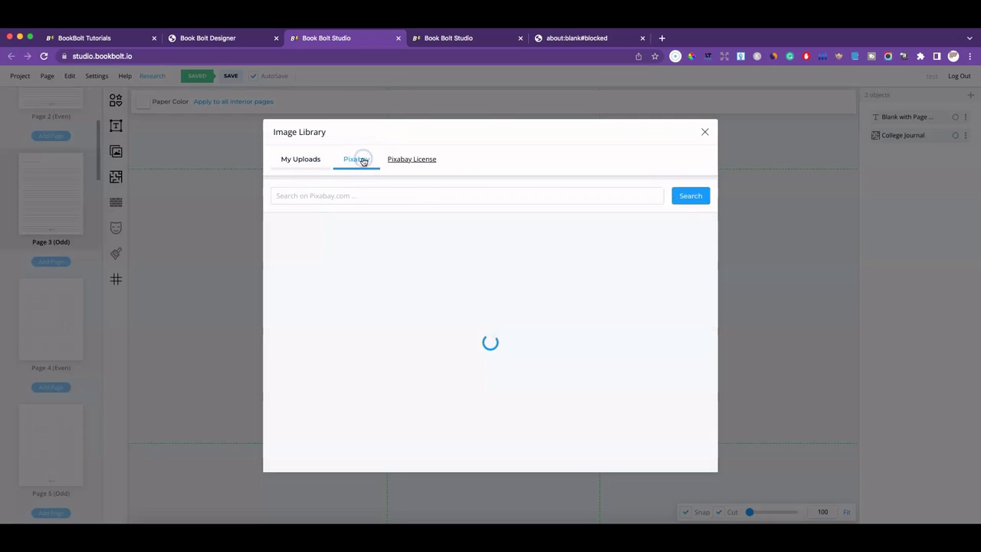
pyautogui.click(334, 194)
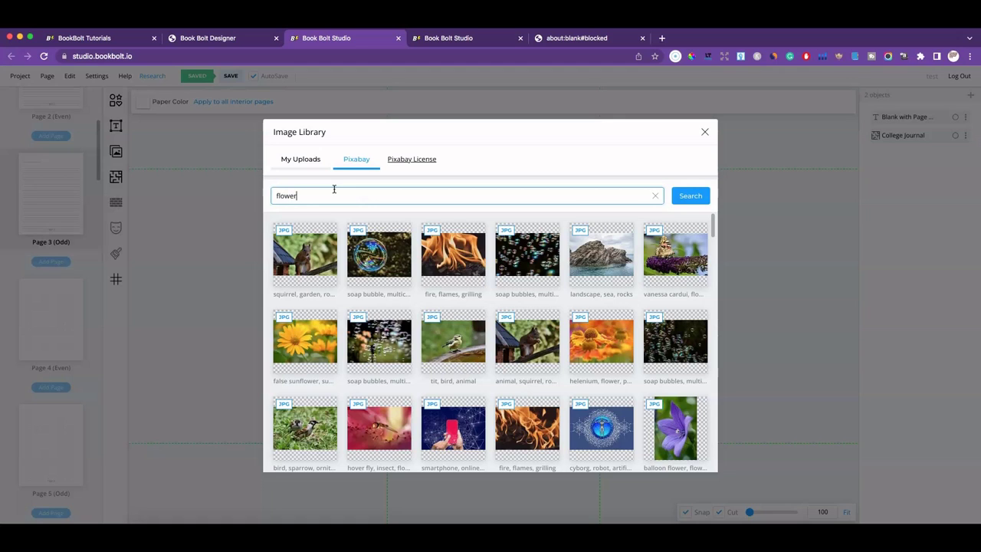
pyautogui.press('Return')
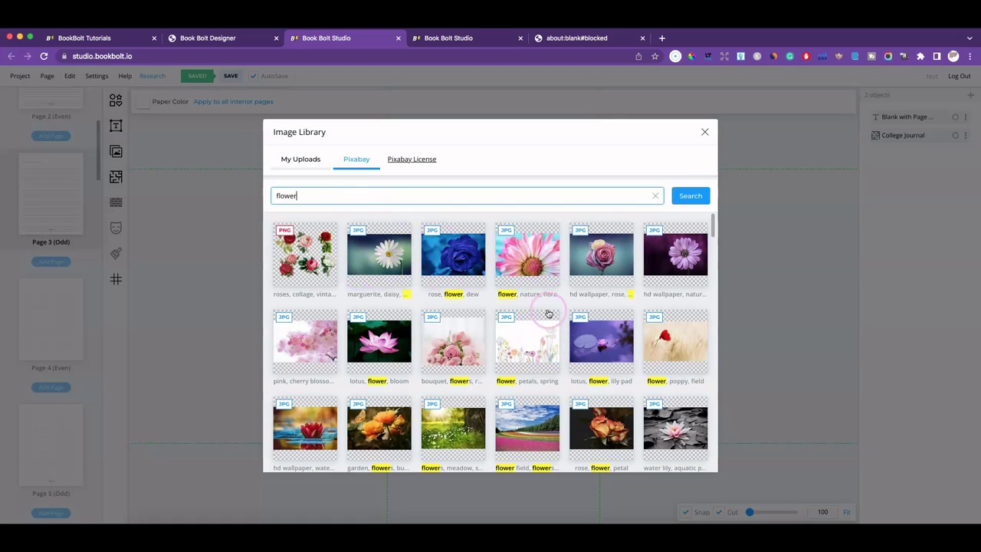
pyautogui.click(532, 259)
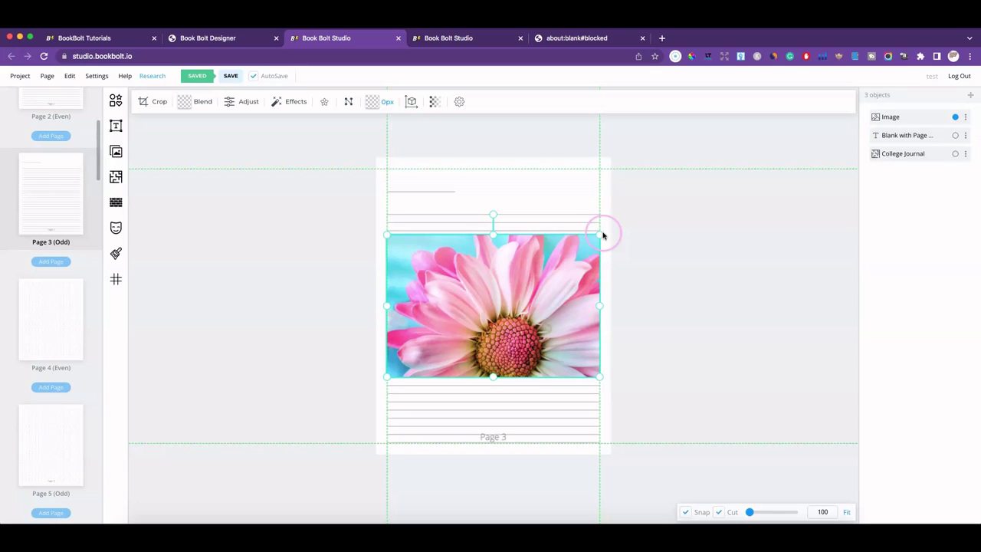
# Move the flower image slightly up, and try its layer beneath College Journal before returning it to the top of the object order
pyautogui.moveTo(524, 282); pyautogui.dragTo(525, 271)
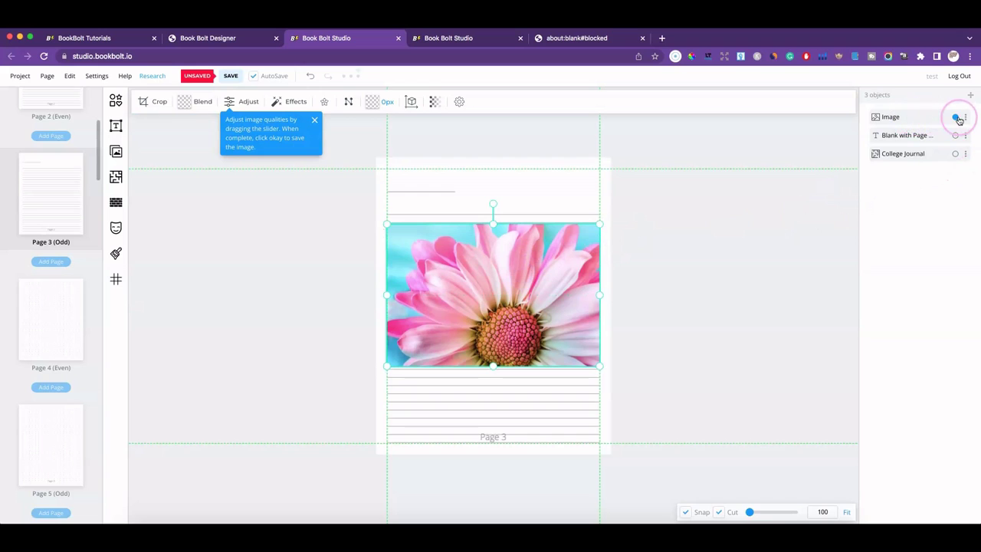
pyautogui.moveTo(965, 132); pyautogui.dragTo(964, 158)
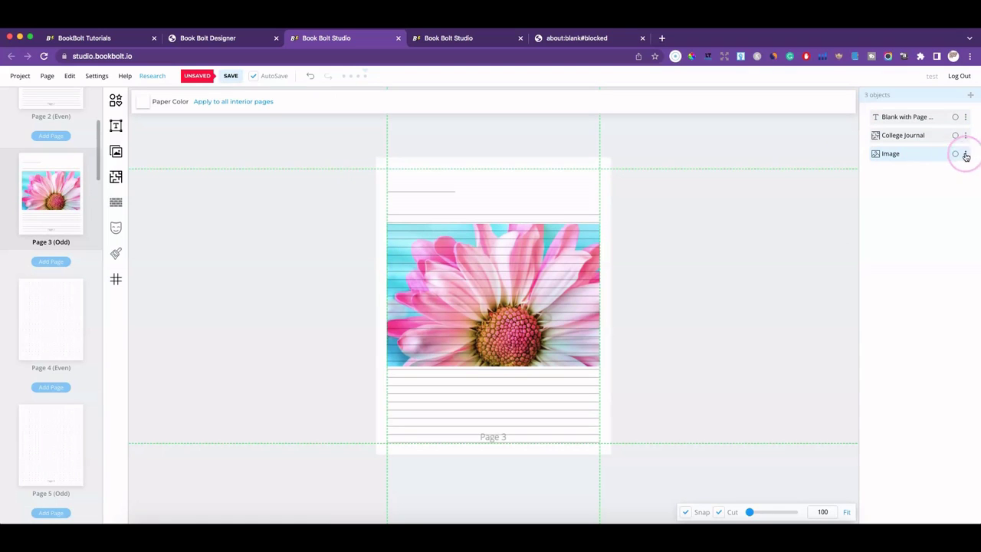
pyautogui.click(579, 230)
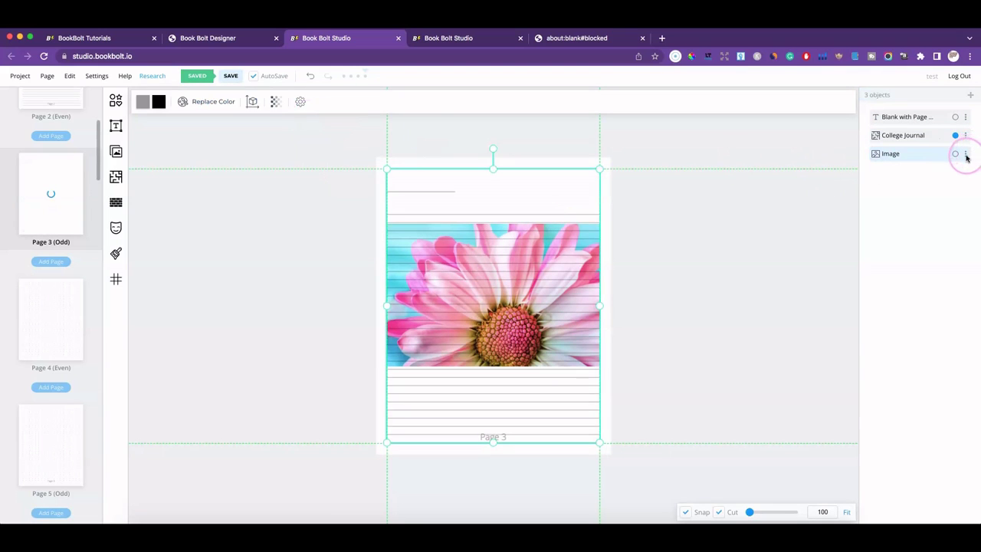
pyautogui.moveTo(967, 143); pyautogui.dragTo(964, 116)
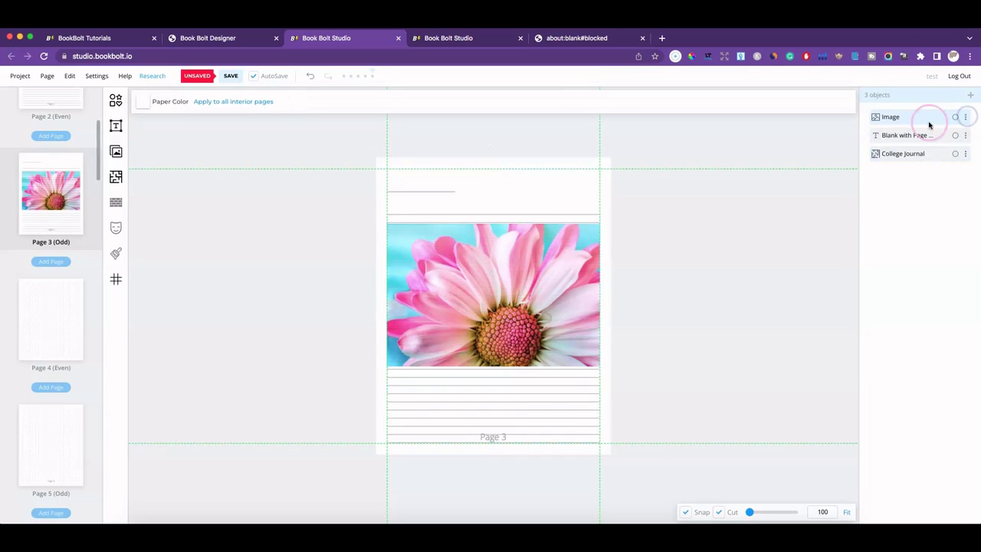
# Lower the flower image's opacity until the journal lines show clearly through it
pyautogui.click(509, 261)
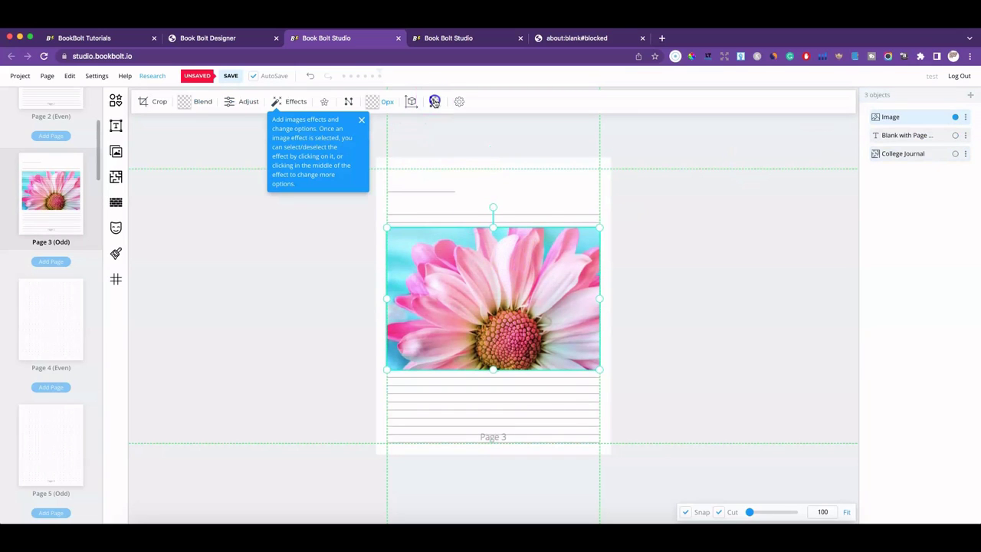
pyautogui.click(434, 101)
pyautogui.click(360, 121)
pyautogui.moveTo(522, 144); pyautogui.dragTo(443, 143)
pyautogui.click(585, 167)
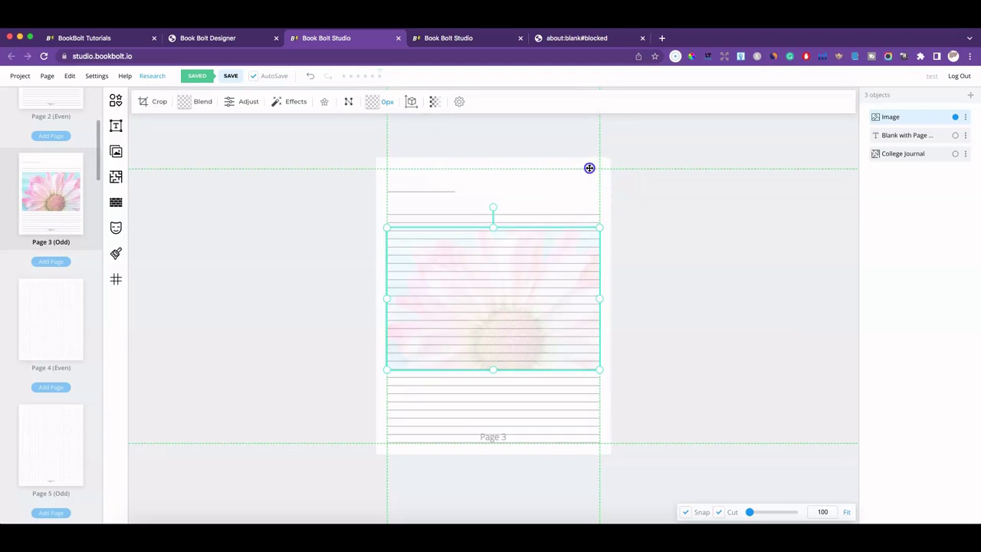
pyautogui.click(633, 199)
pyautogui.click(563, 256)
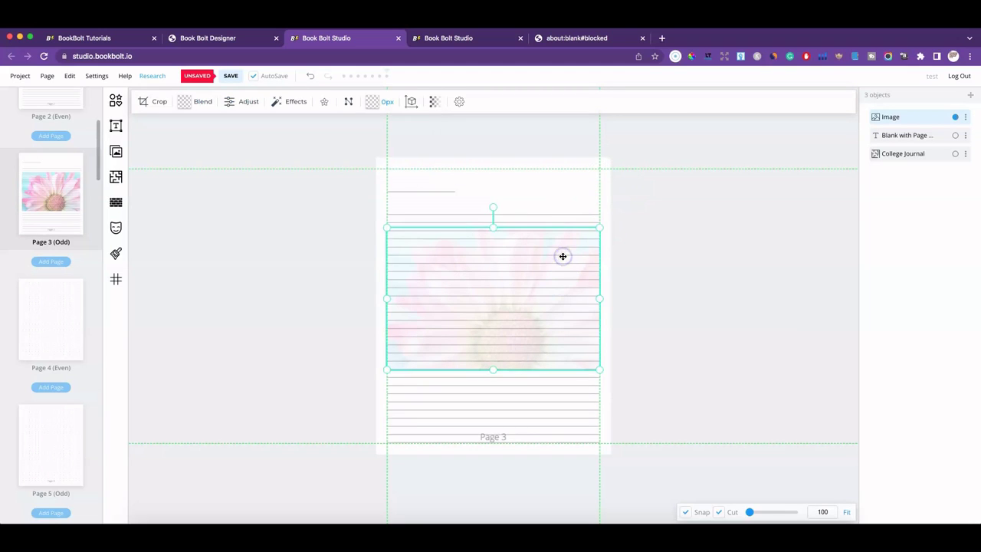
# Make the faded flower image slightly smaller, reposition it over the journal lines and delete it from page 3
pyautogui.moveTo(562, 249)
pyautogui.mouseDown()
pyautogui.moveTo(555, 265)
pyautogui.moveTo(576, 264)
pyautogui.moveTo(504, 284)
pyautogui.moveTo(575, 263)
pyautogui.mouseUp()
pyautogui.moveTo(609, 300); pyautogui.dragTo(620, 298)
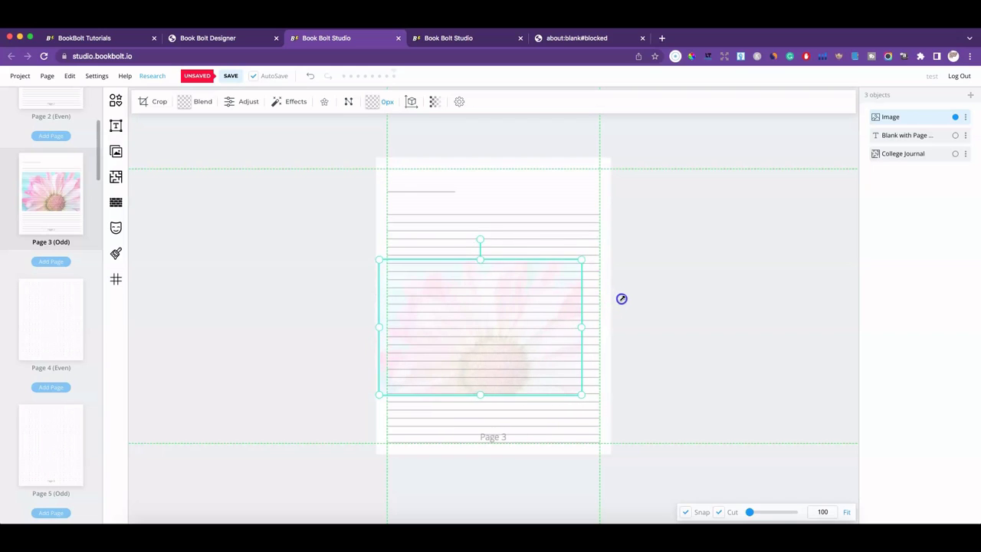
pyautogui.moveTo(497, 292); pyautogui.dragTo(515, 272)
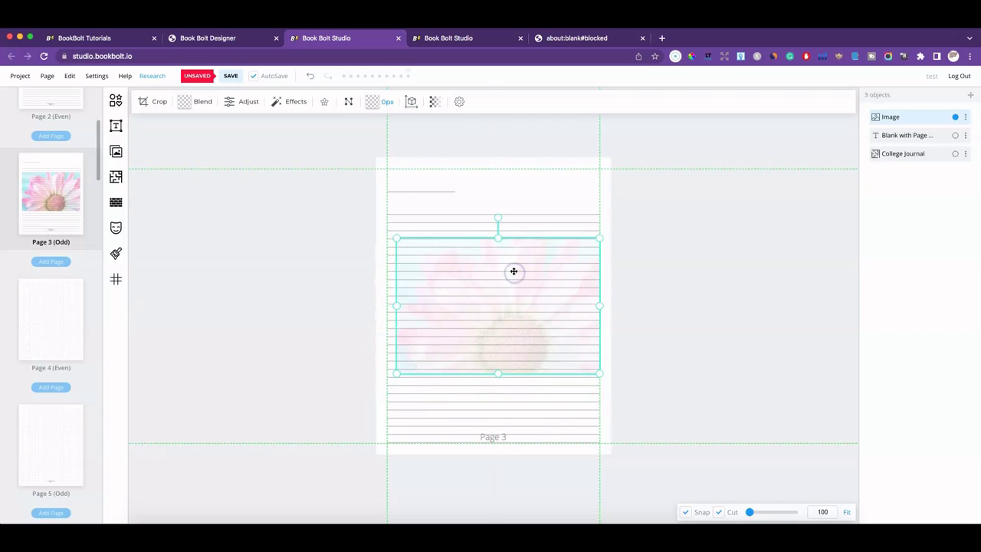
pyautogui.press('Delete')
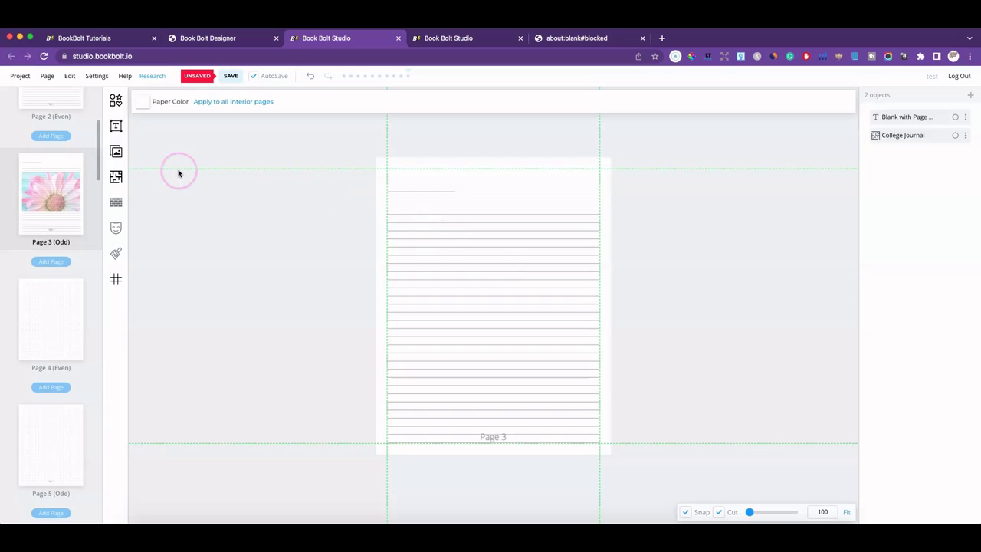
# Search Pixabay for "clip art" and insert the baby elephant image on page 3
pyautogui.click(116, 151)
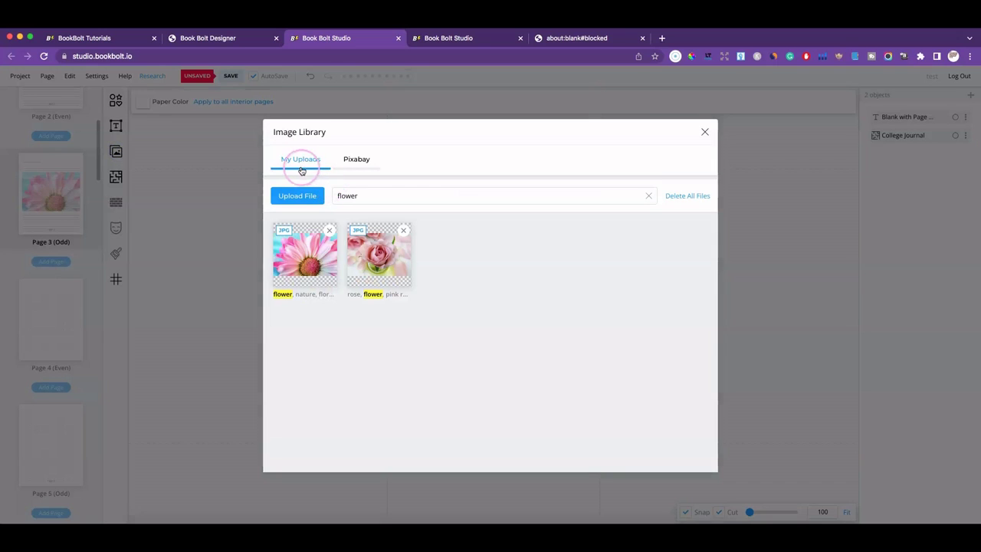
pyautogui.click(365, 158)
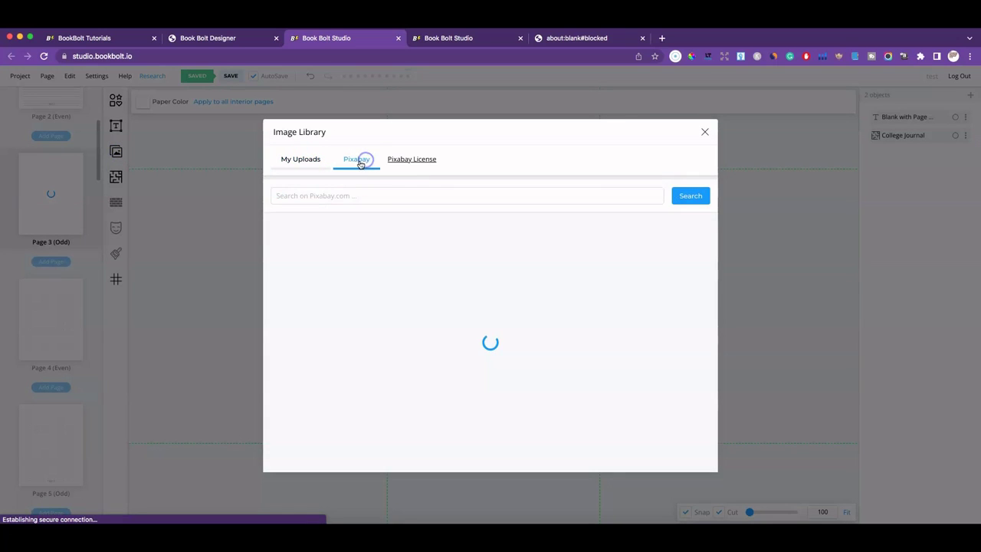
pyautogui.click(381, 192)
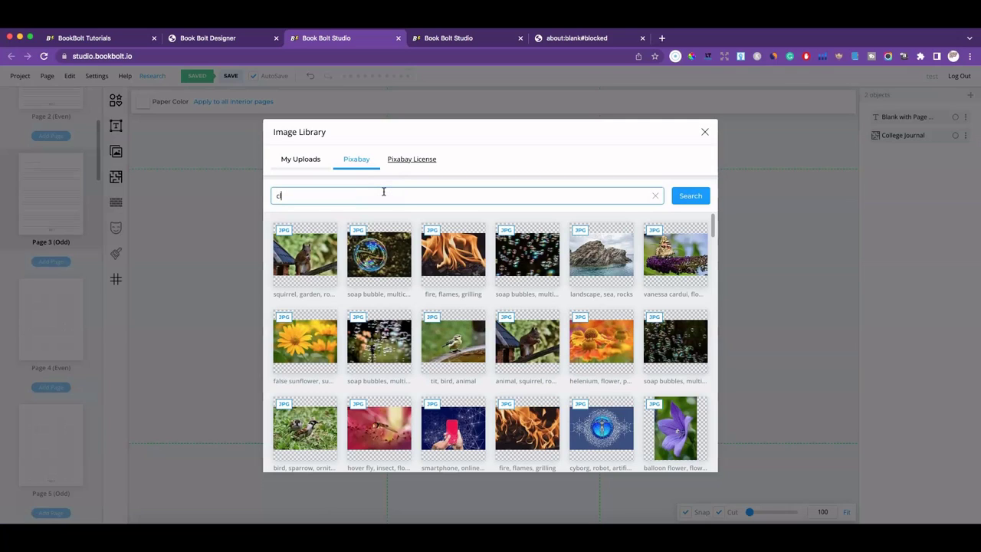
pyautogui.write('clip art')
pyautogui.press('Return')
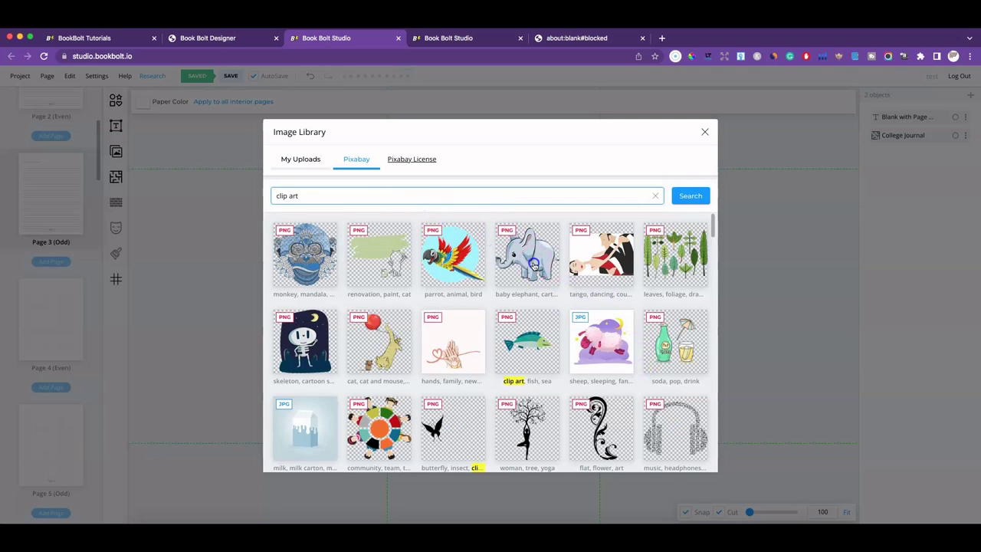
pyautogui.click(535, 263)
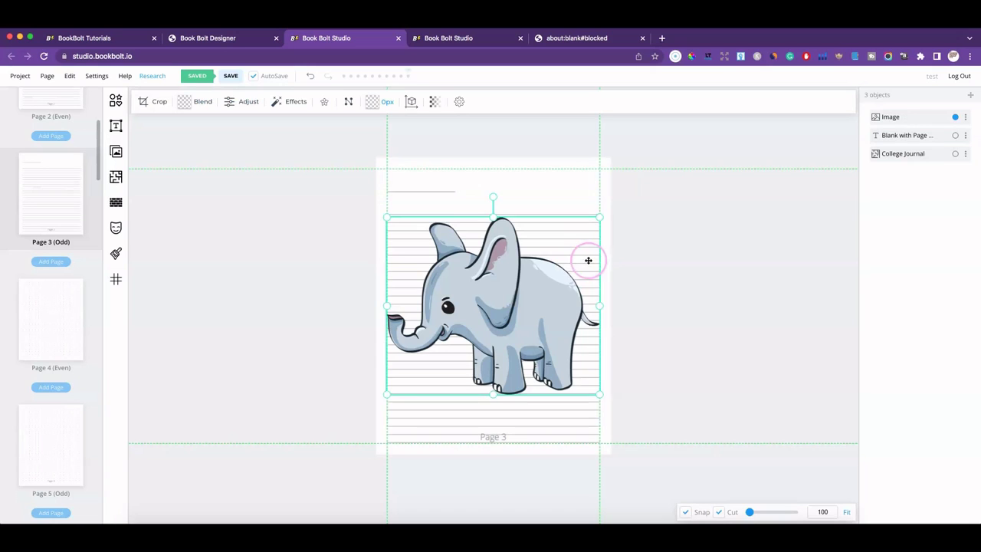
# Move the baby elephant image slightly down and left over the journal lines on page 3, and lower its opacity to 9
pyautogui.click(509, 285)
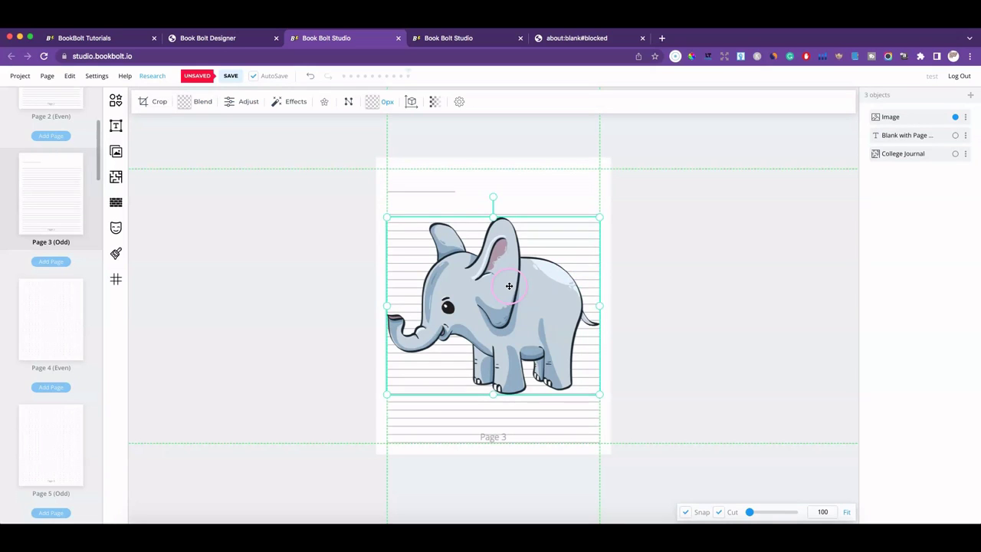
pyautogui.moveTo(509, 286); pyautogui.dragTo(505, 292)
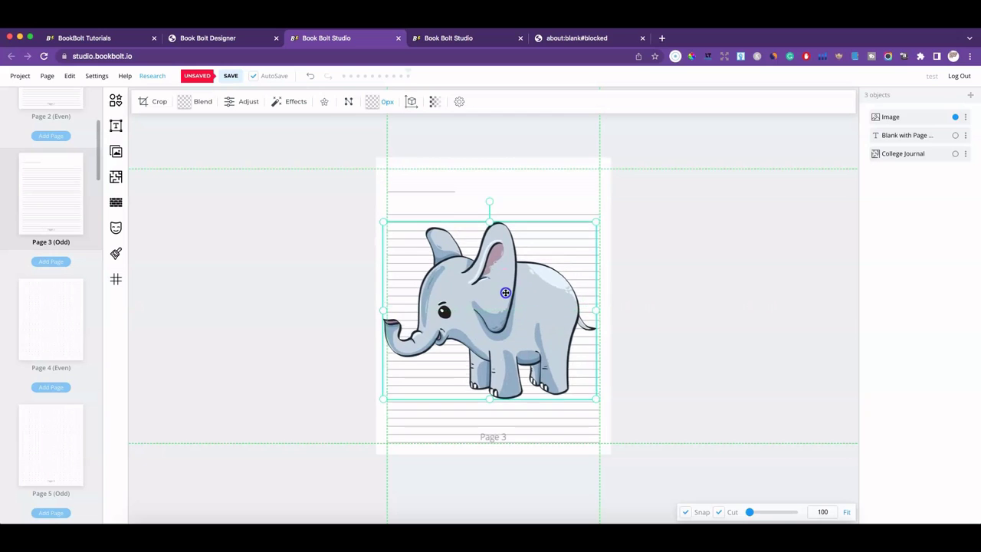
pyautogui.click(434, 102)
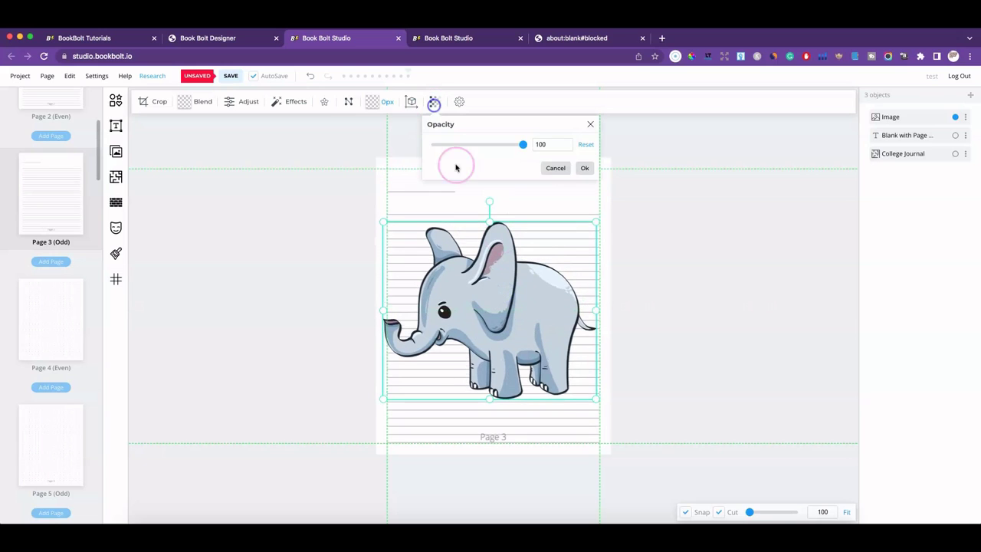
pyautogui.click(534, 147)
pyautogui.moveTo(523, 144); pyautogui.dragTo(440, 143)
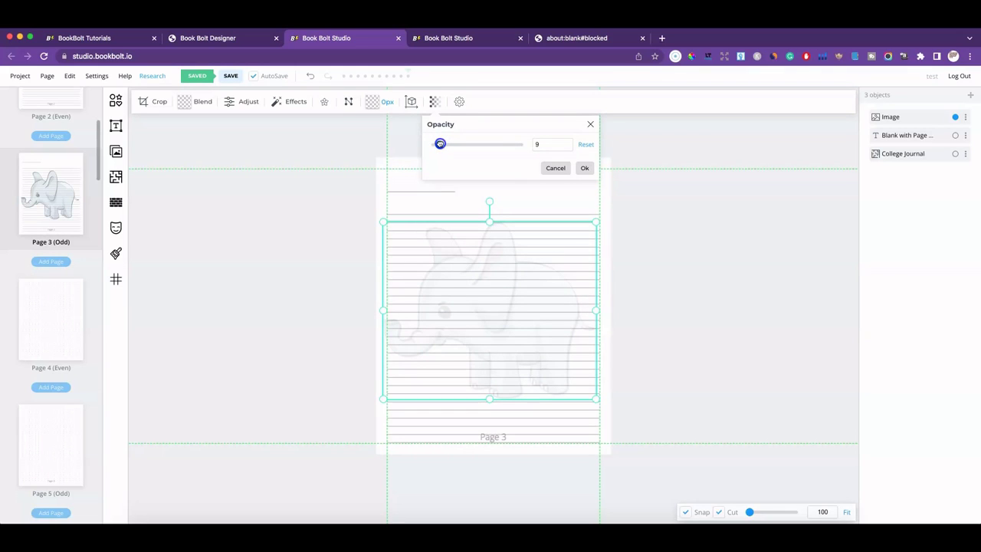
pyautogui.click(584, 168)
pyautogui.click(635, 182)
pyautogui.click(582, 189)
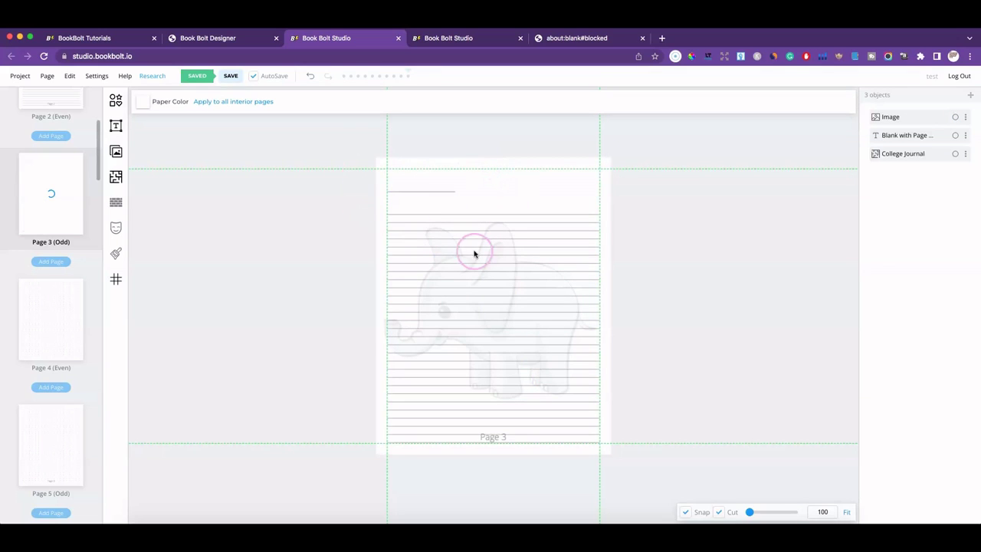
pyautogui.click(474, 252)
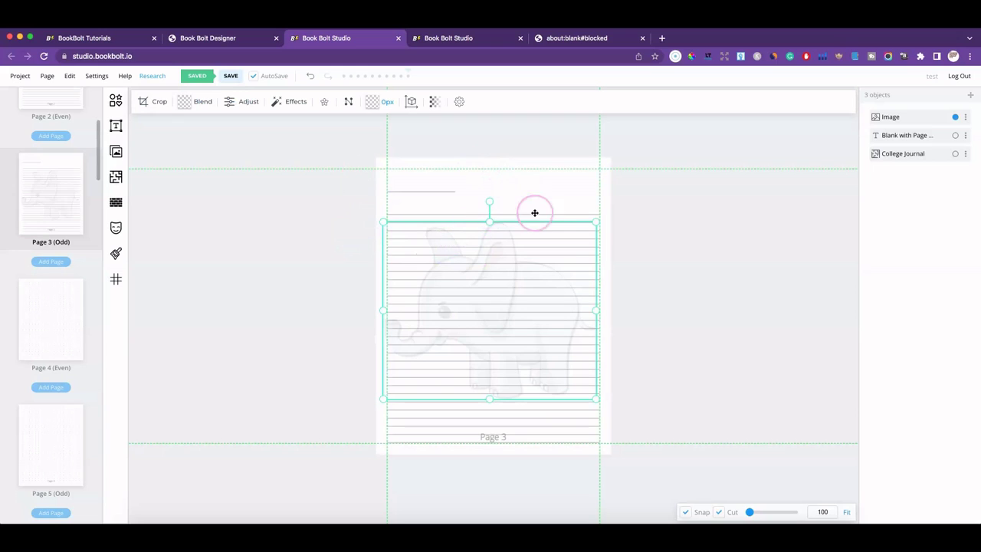
pyautogui.scroll(3, 583, 236)
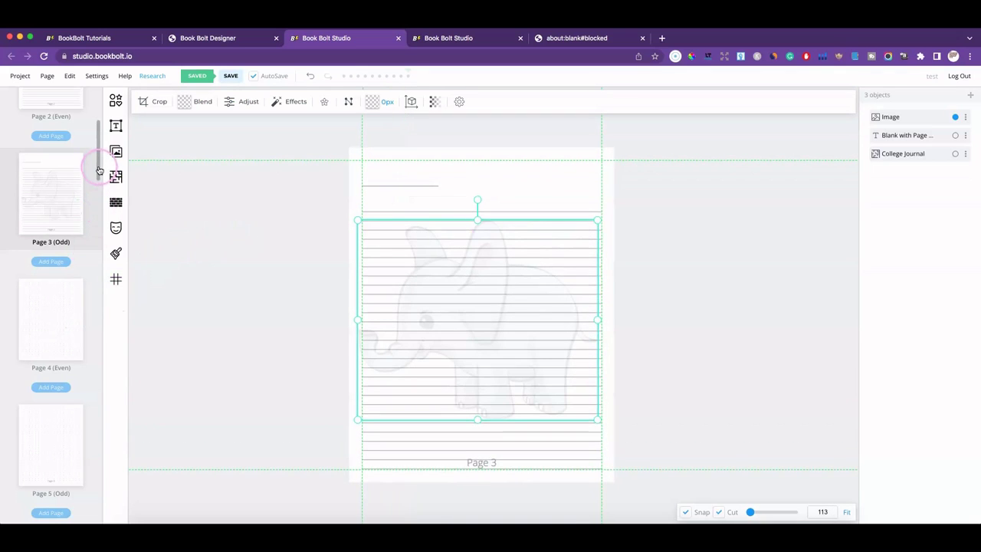
# Open page 7, which holds only its page number, for editing
pyautogui.scroll(-3, 97, 168)
pyautogui.scroll(-1, 75, 262)
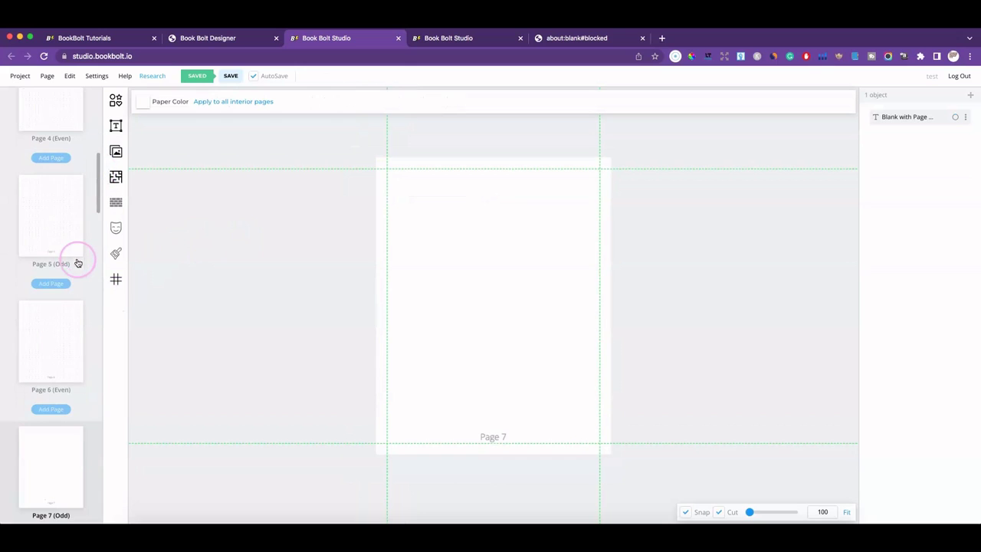
pyautogui.scroll(-5, 77, 263)
pyautogui.click(49, 262)
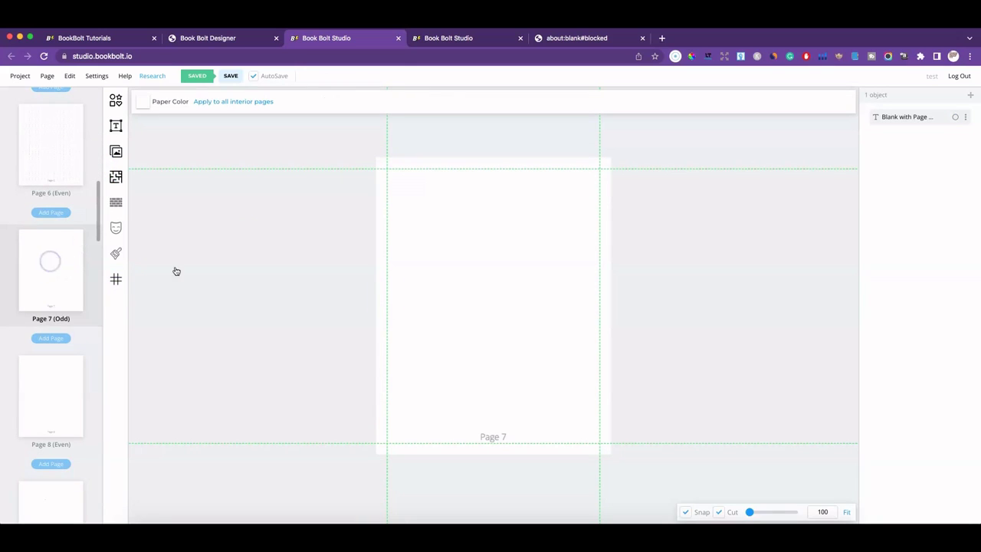
pyautogui.click(524, 296)
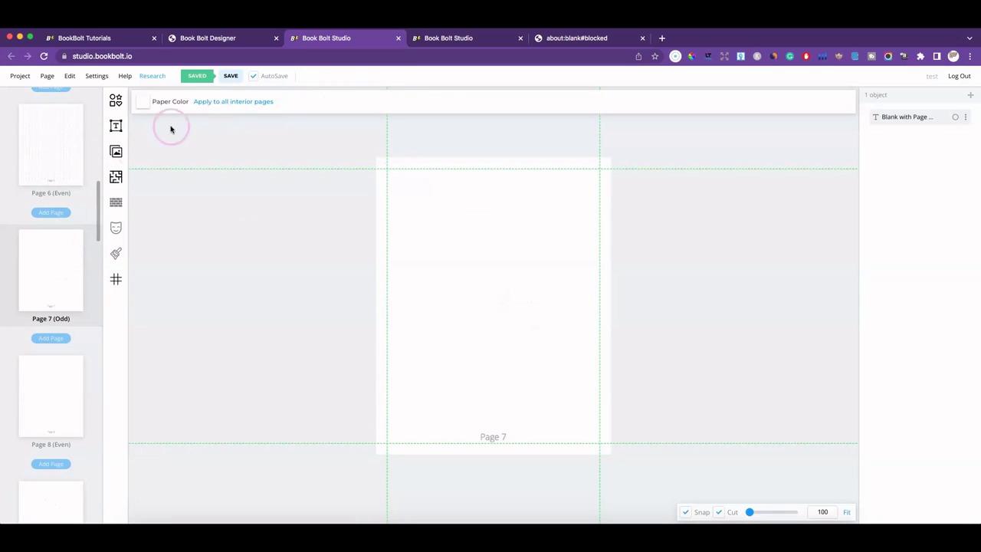
# Search Pixabay for "elephant clipart" and insert the purple cartoon elephant with big eyes on page 7
pyautogui.click(121, 150)
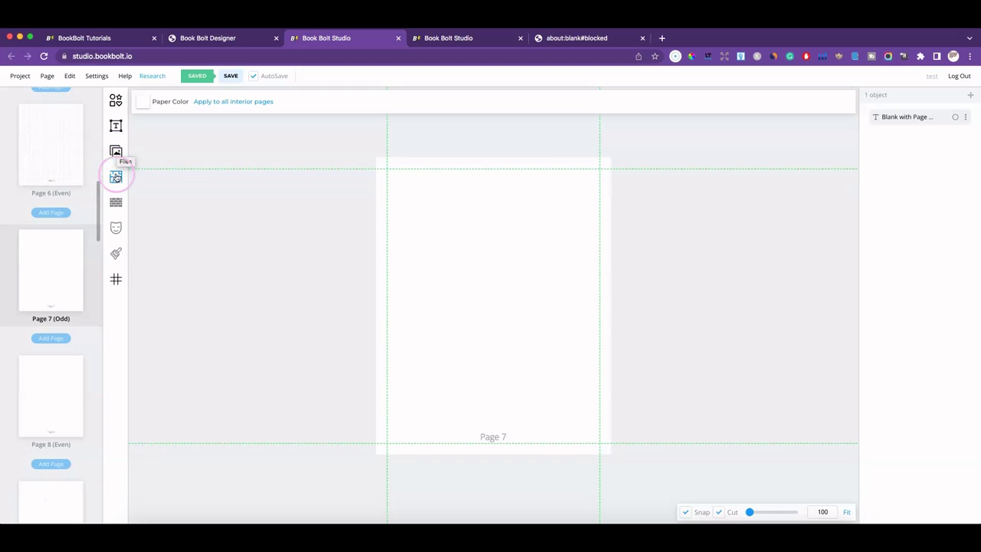
pyautogui.click(116, 150)
pyautogui.click(115, 150)
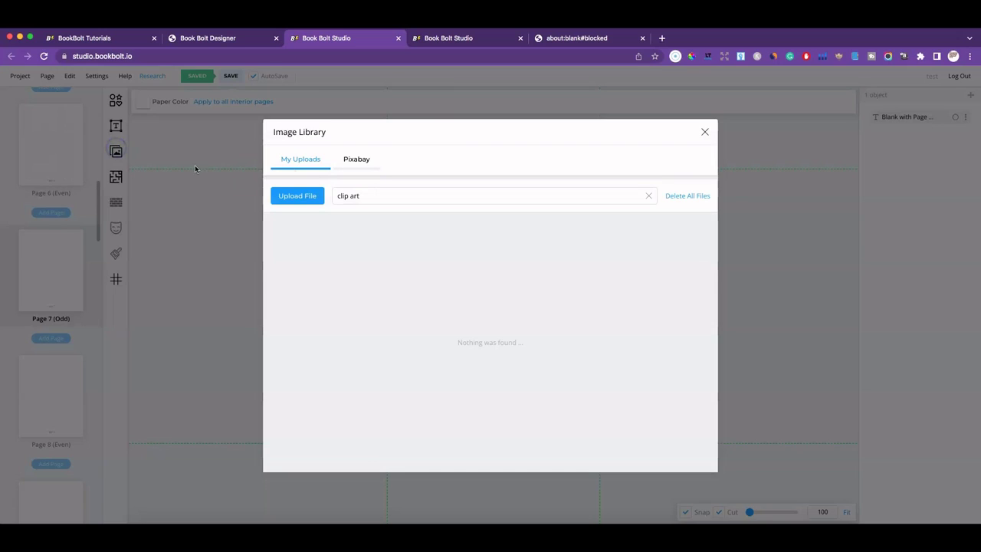
pyautogui.moveTo(371, 191); pyautogui.dragTo(330, 197)
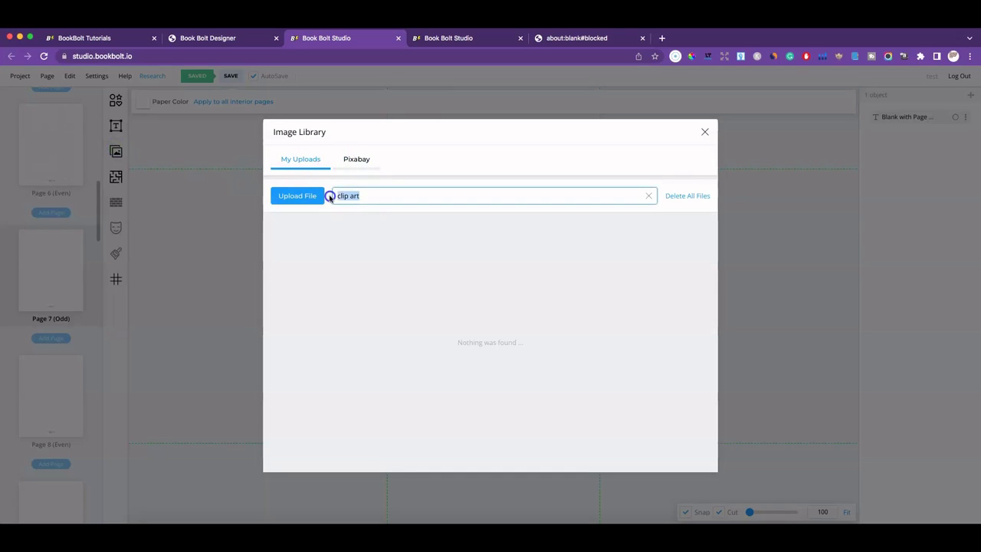
pyautogui.click(355, 164)
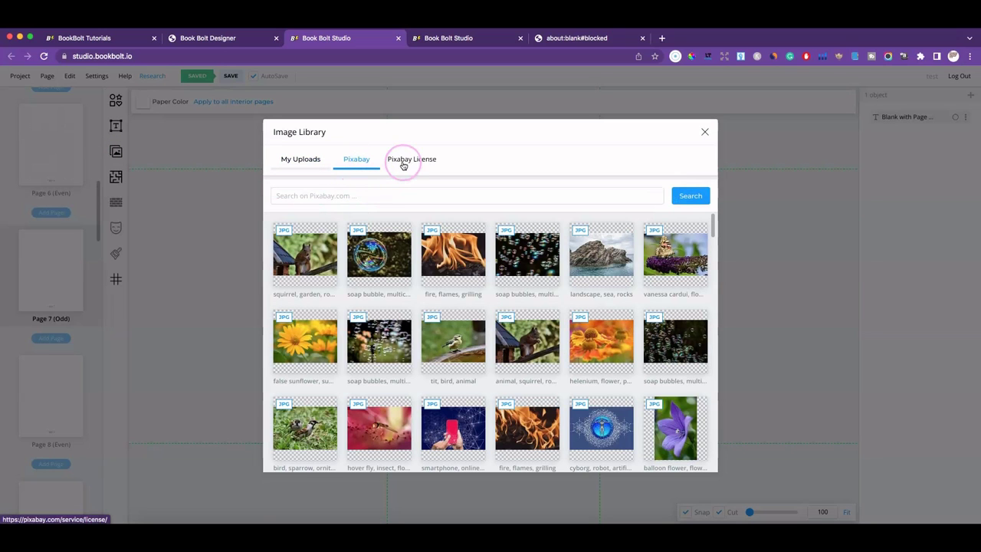
pyautogui.click(335, 193)
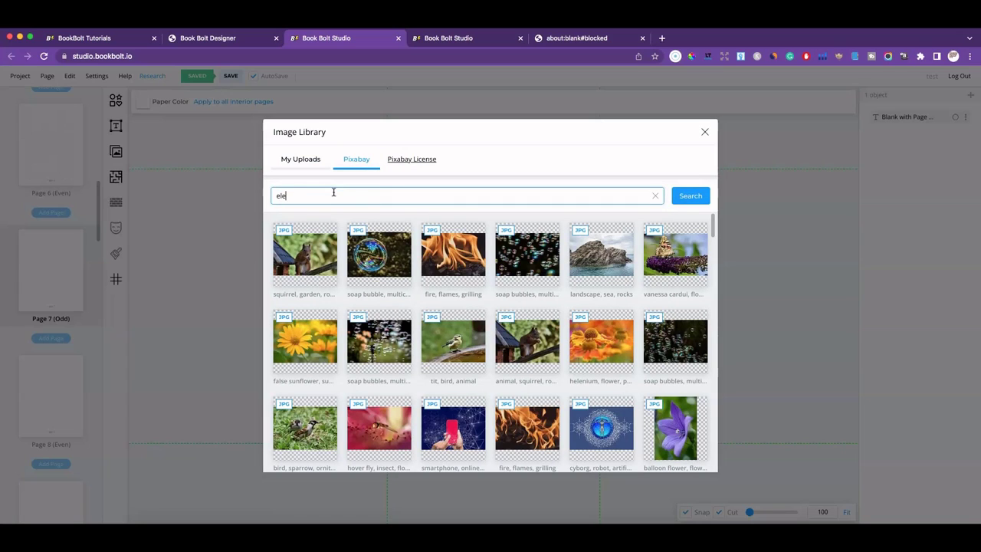
pyautogui.write('elephant clipart')
pyautogui.press('Return')
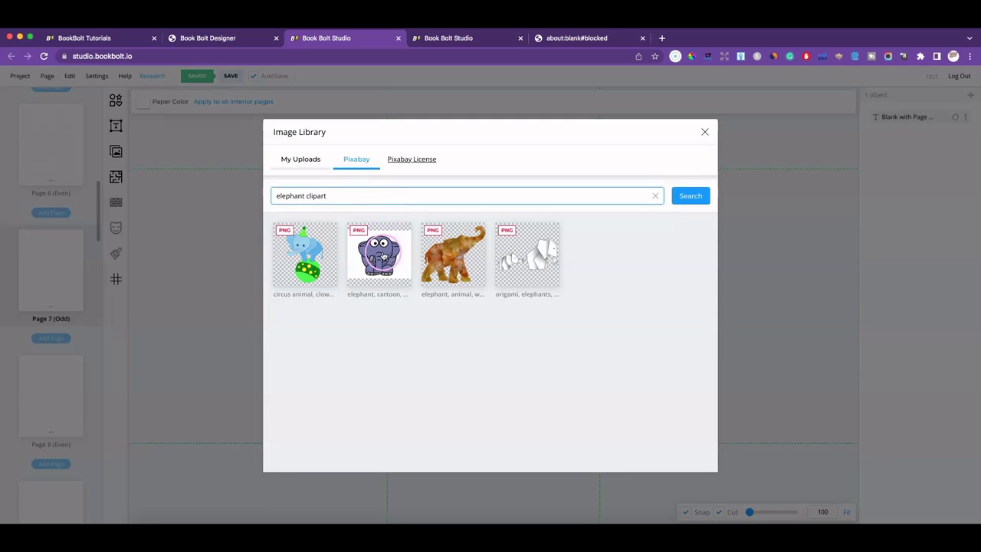
pyautogui.click(377, 258)
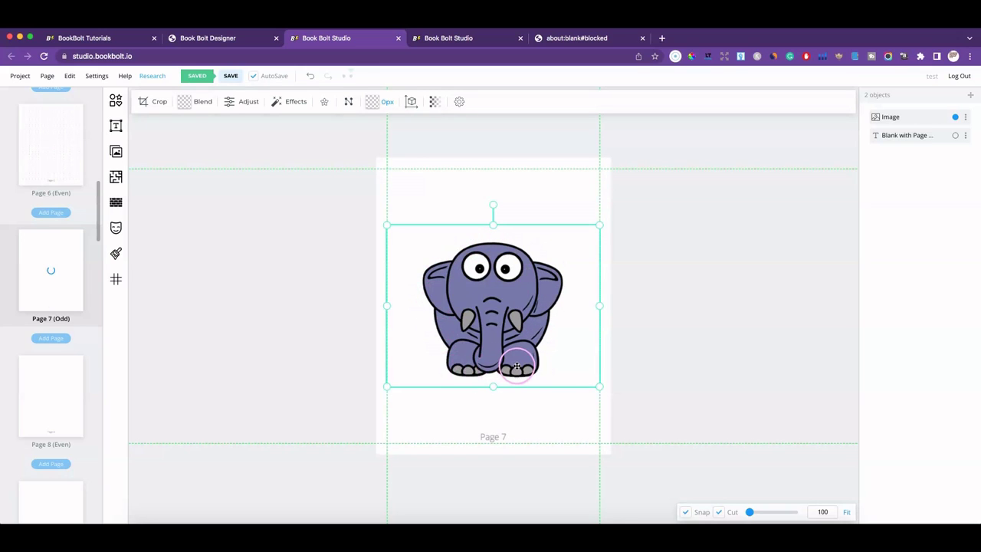
# Enlarge the cartoon elephant to nearly fill the width between the margin guides, and center it horizontally above the page number
pyautogui.moveTo(518, 329); pyautogui.dragTo(517, 324)
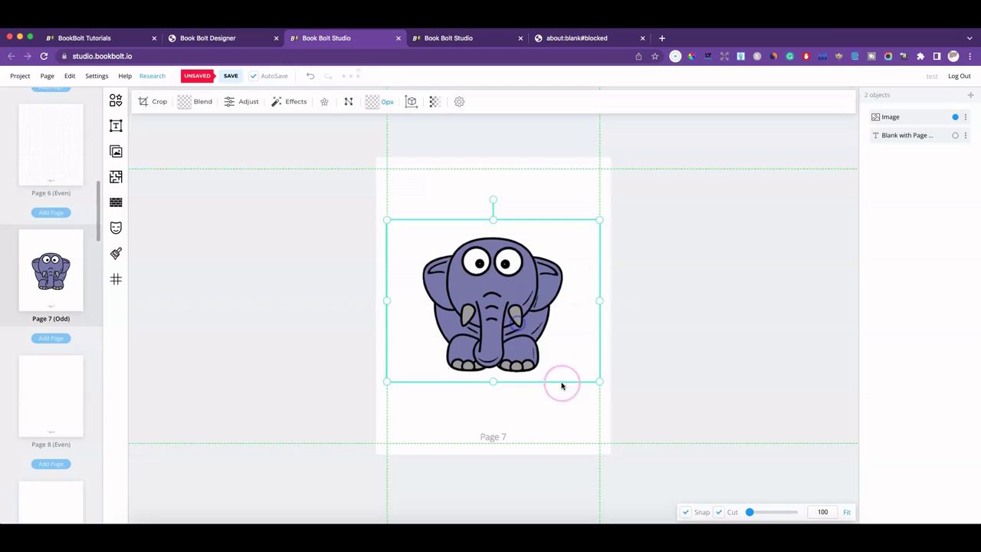
pyautogui.moveTo(599, 381); pyautogui.dragTo(661, 429)
pyautogui.moveTo(532, 358); pyautogui.dragTo(507, 332)
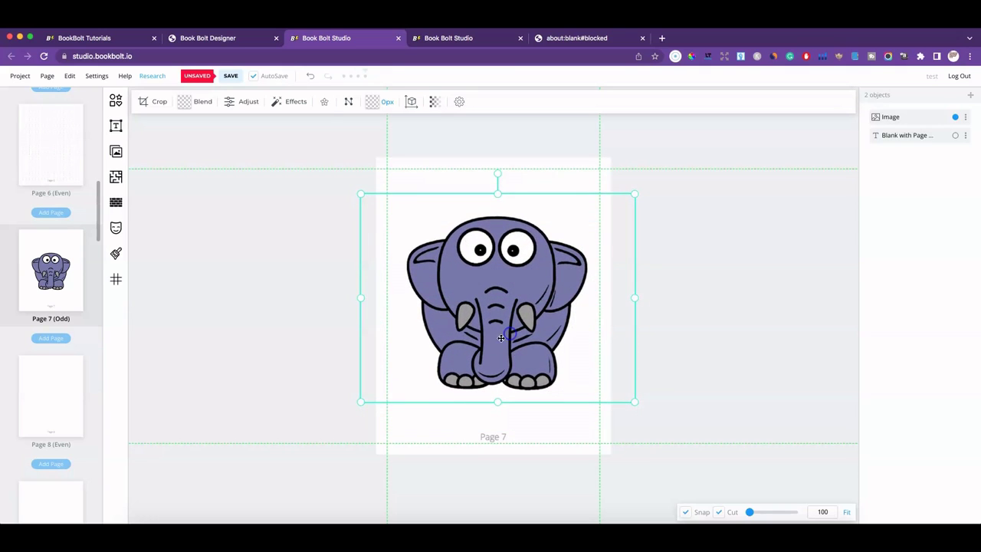
pyautogui.moveTo(359, 401); pyautogui.dragTo(334, 420)
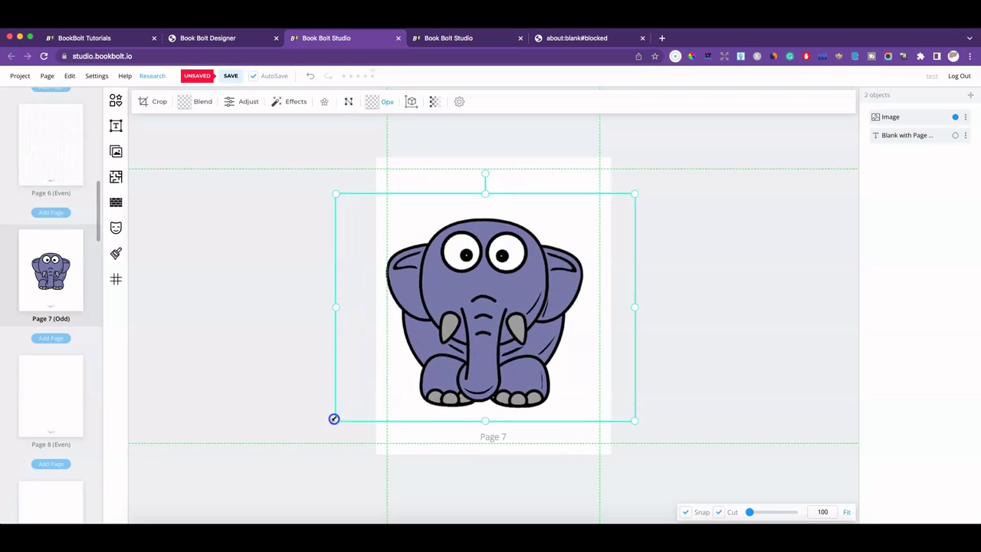
pyautogui.moveTo(459, 364); pyautogui.dragTo(469, 356)
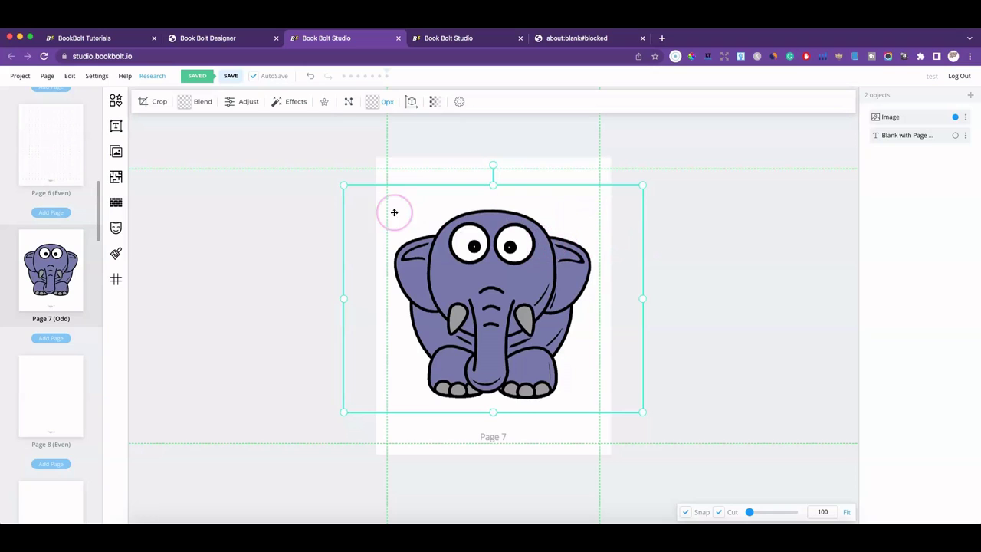
pyautogui.click(674, 253)
pyautogui.moveTo(489, 256); pyautogui.dragTo(488, 252)
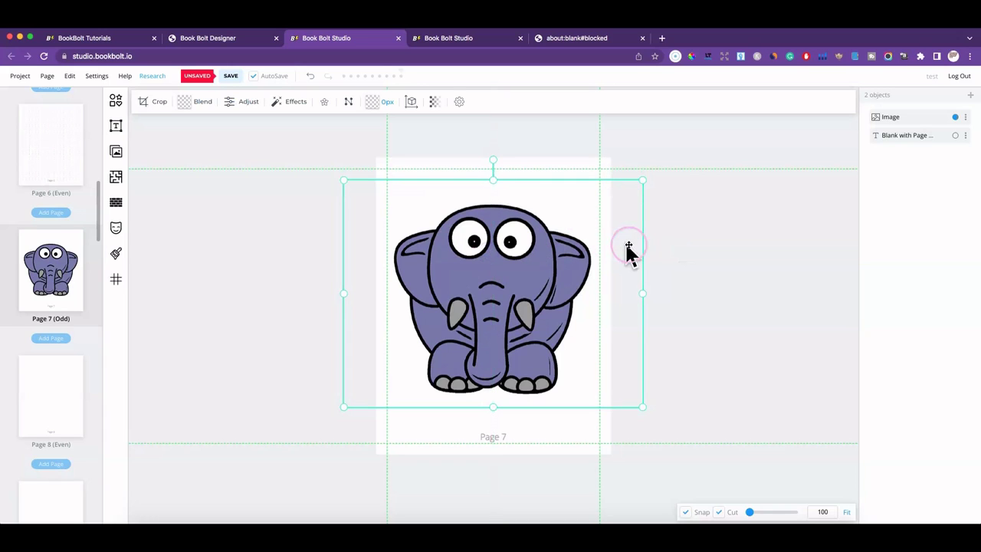
pyautogui.moveTo(643, 181); pyautogui.dragTo(652, 175)
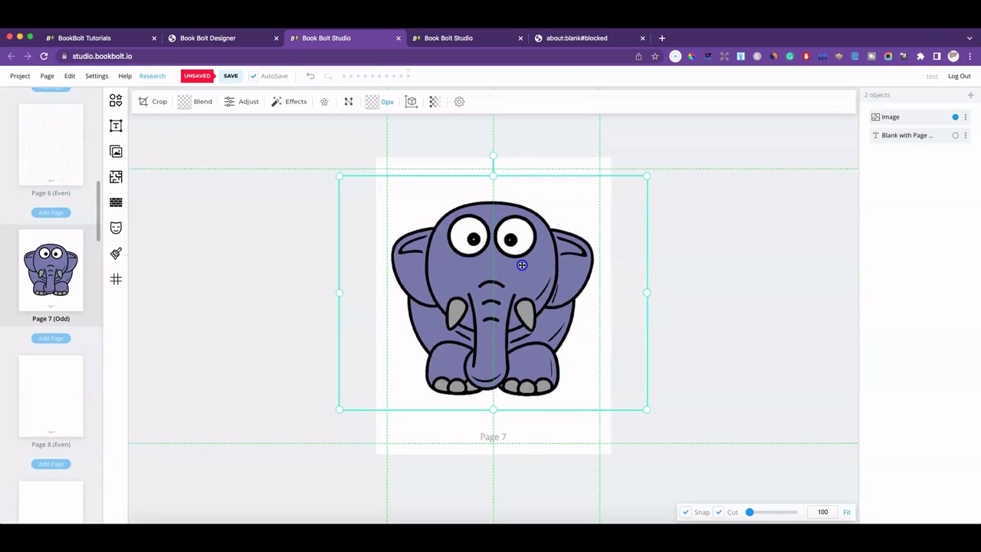
pyautogui.click(663, 258)
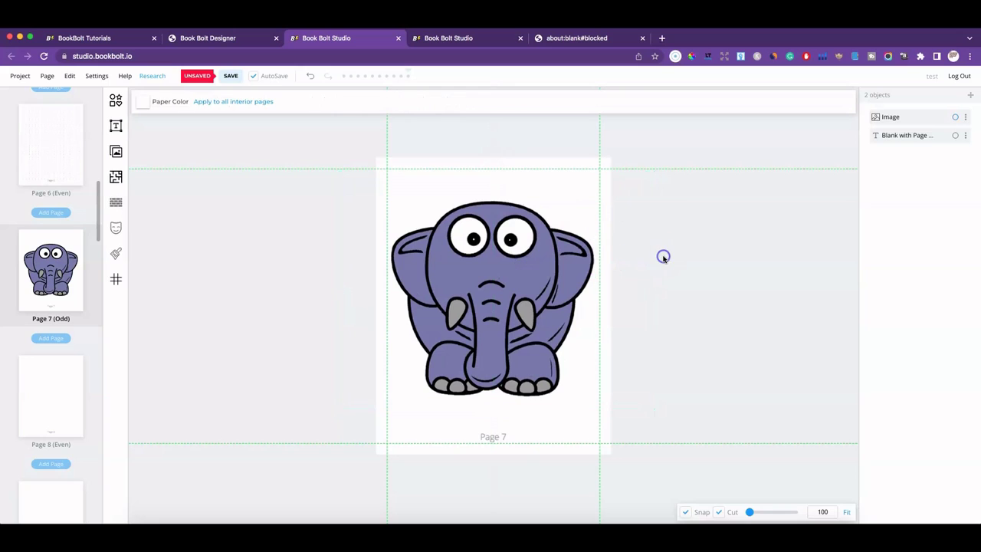
# Turn the cartoon elephant into a colouring outline with the Black & White effect and adjust its vertical position slightly
pyautogui.click(505, 226)
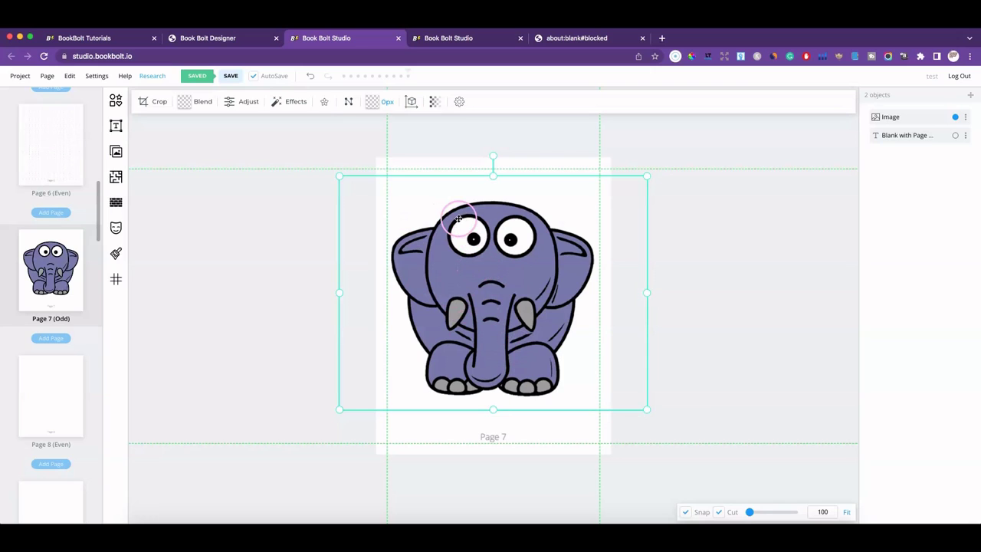
pyautogui.click(296, 103)
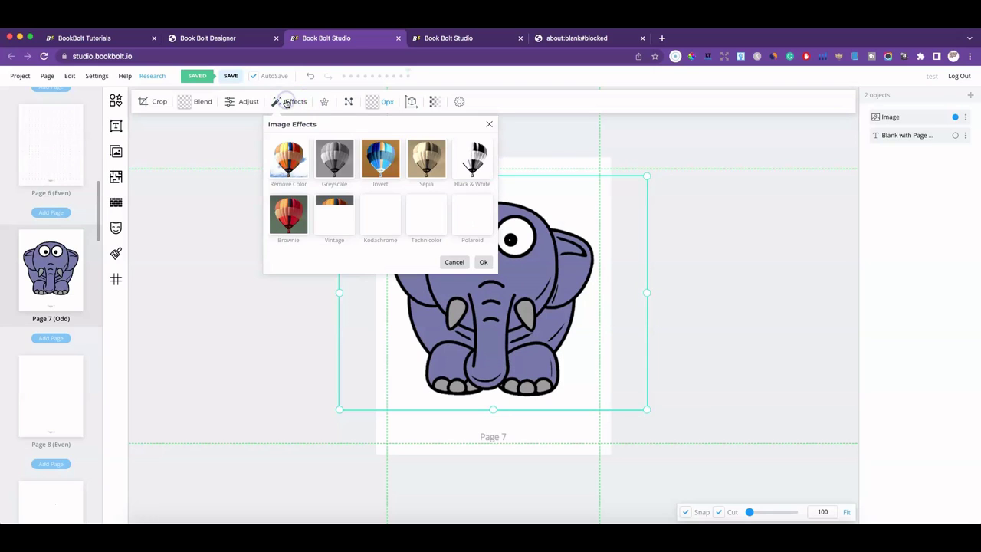
pyautogui.click(475, 157)
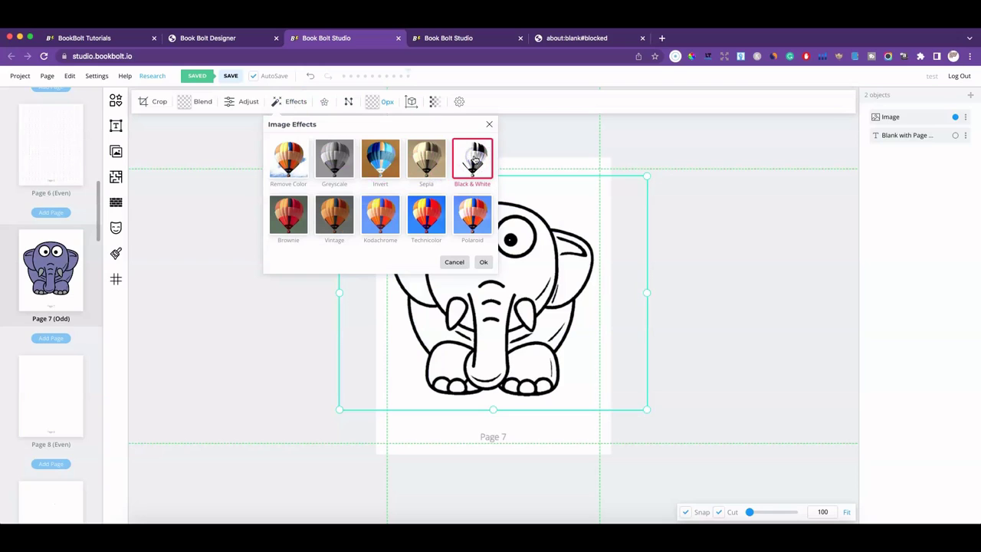
pyautogui.click(484, 261)
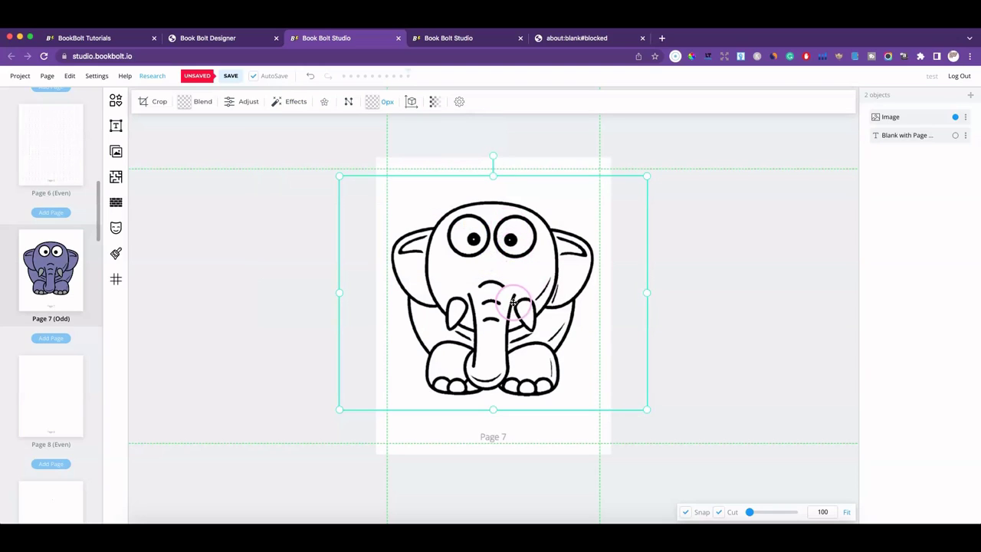
pyautogui.click(712, 313)
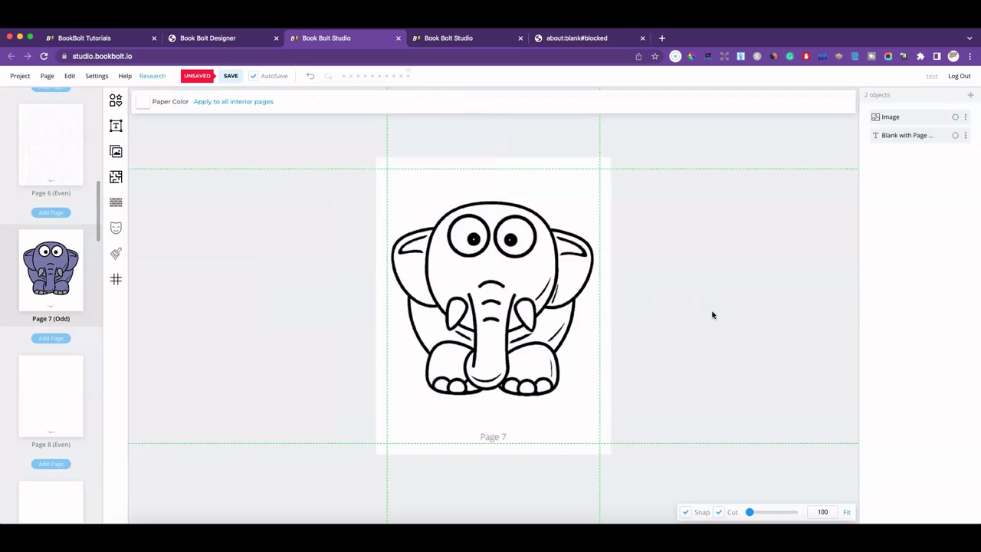
pyautogui.click(540, 285)
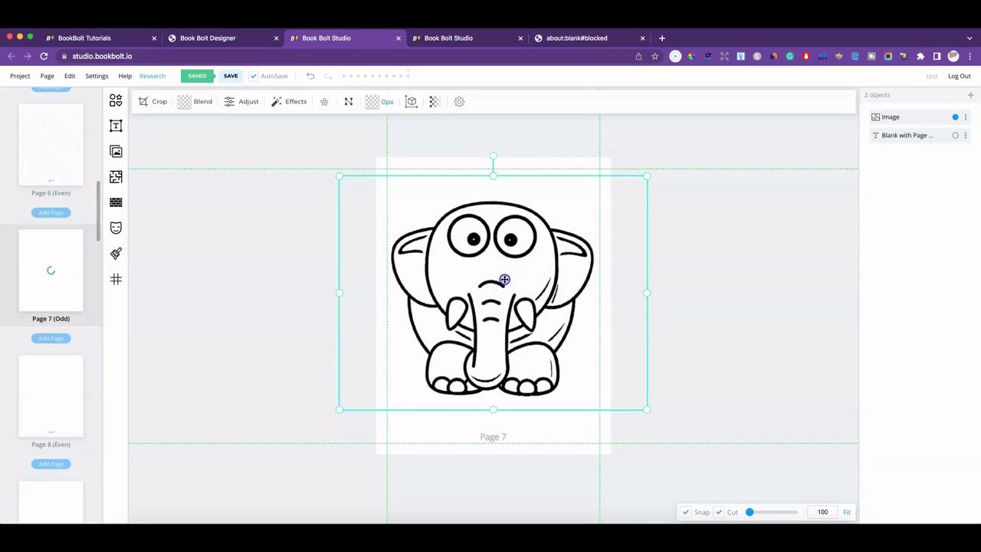
pyautogui.moveTo(504, 279); pyautogui.dragTo(507, 244)
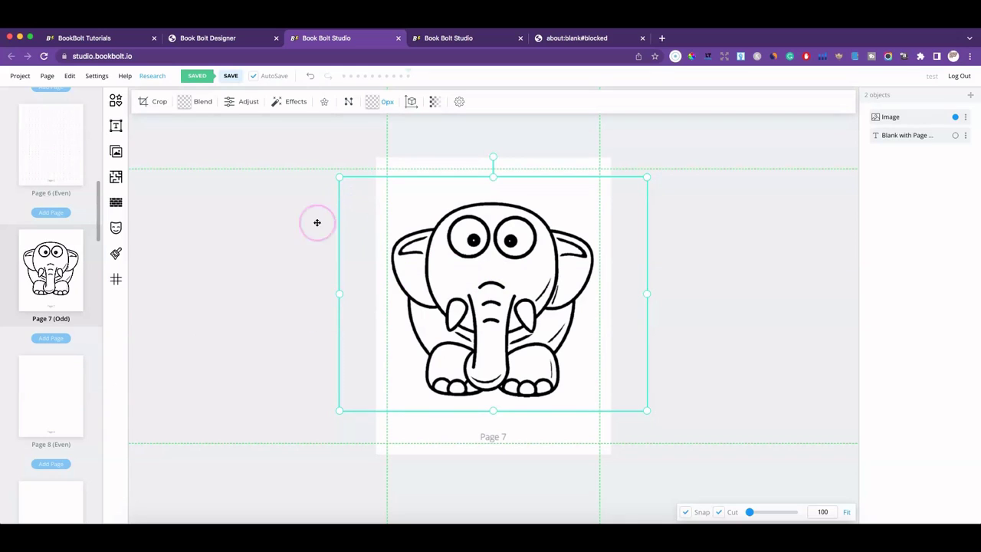
# Open page 8 for editing and search Pixabay for "puppy"
pyautogui.click(61, 377)
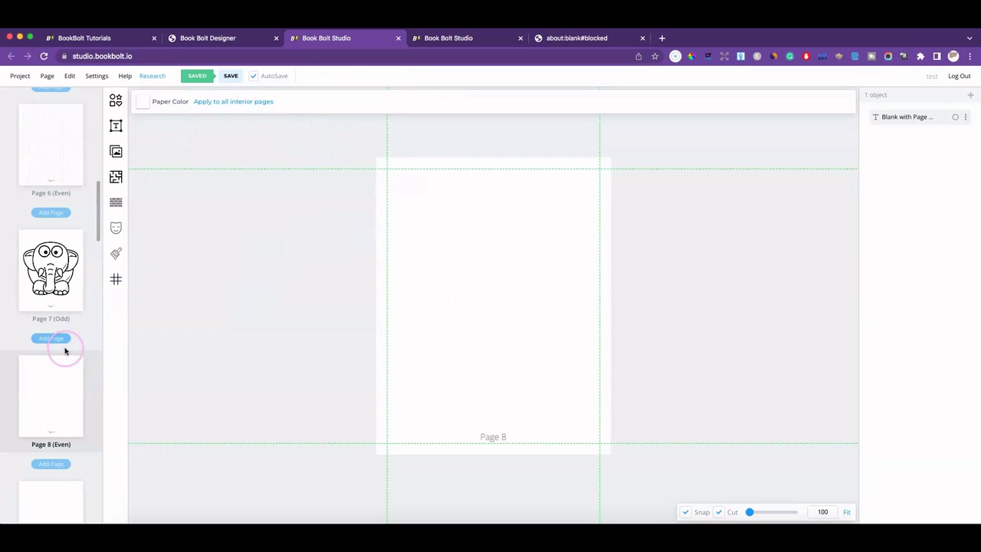
pyautogui.click(116, 151)
pyautogui.click(323, 174)
pyautogui.click(359, 161)
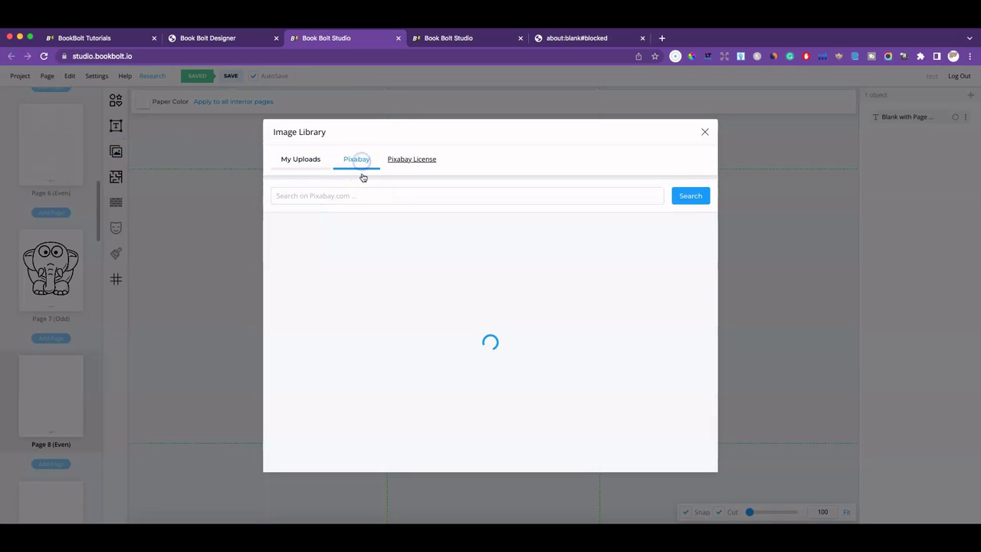
pyautogui.click(384, 194)
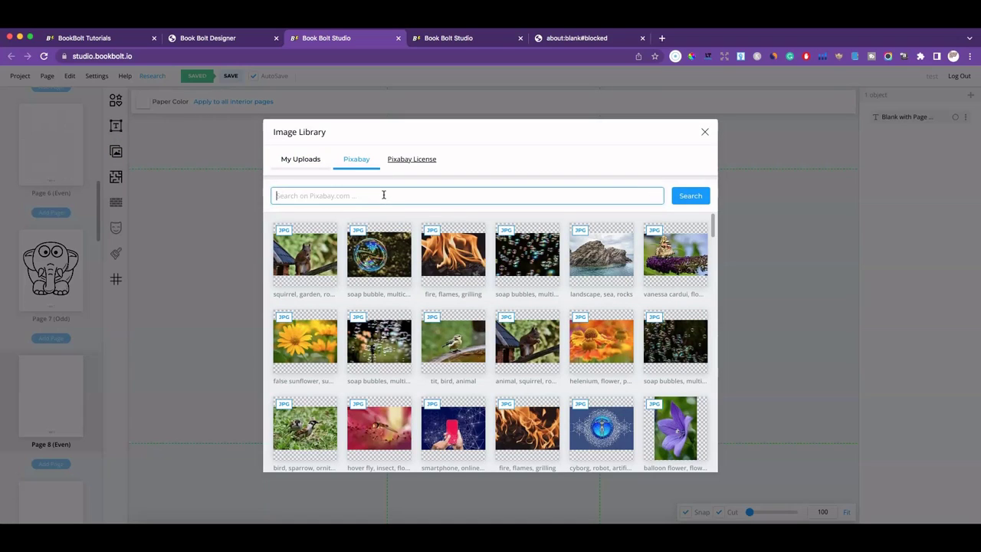
pyautogui.press('Return')
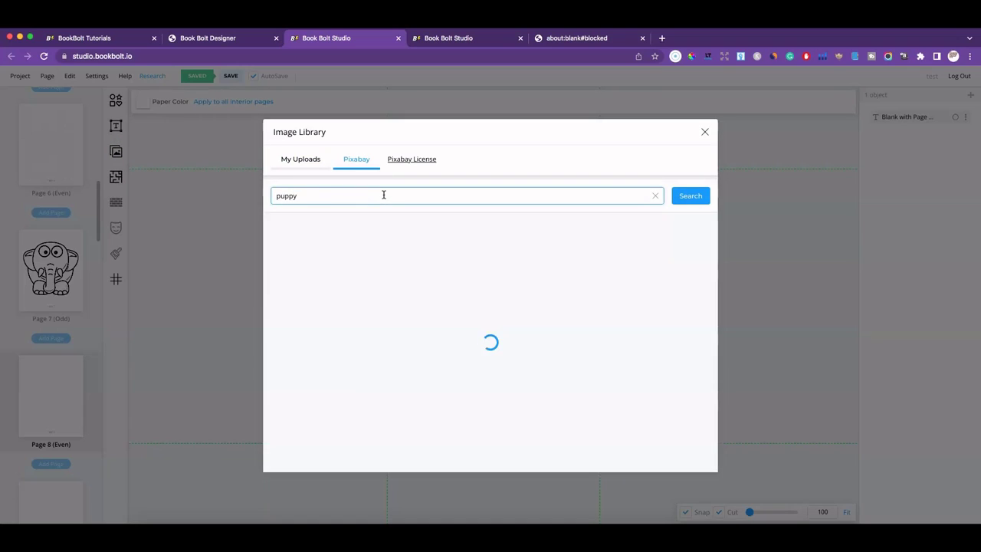
# Find the cartoon of a brown dog in a bubble bath among the puppy images and insert it on page 8
pyautogui.click(624, 356)
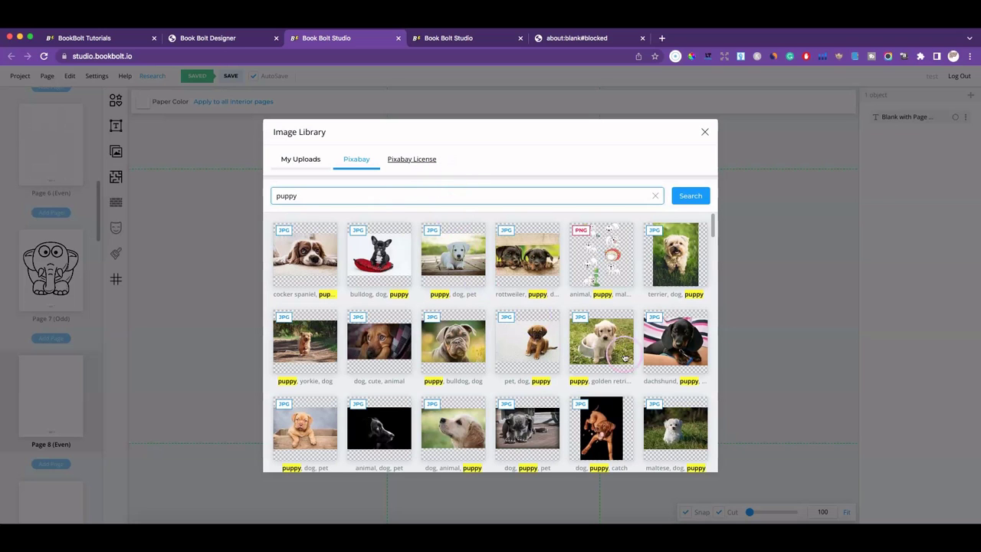
pyautogui.scroll(-5, 536, 307)
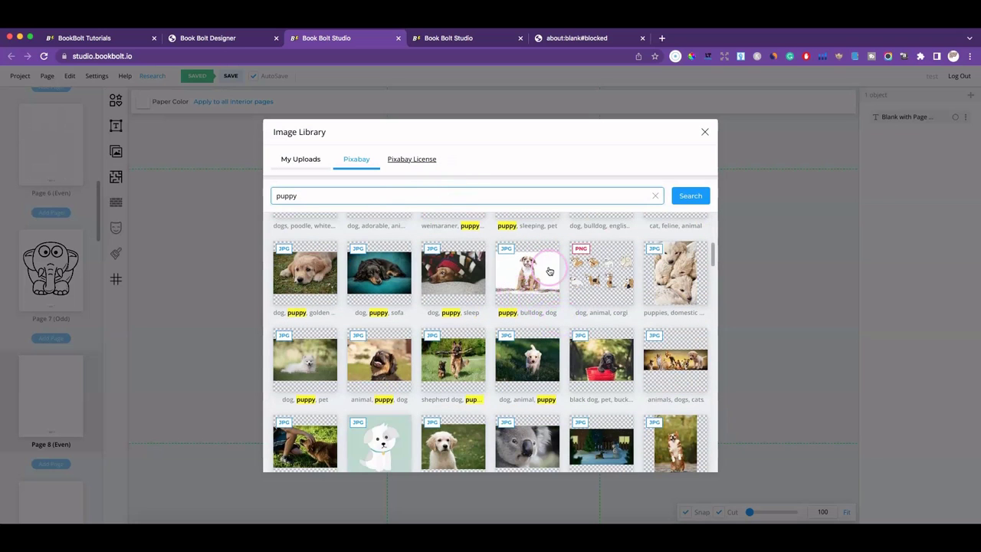
pyautogui.scroll(-2, 560, 299)
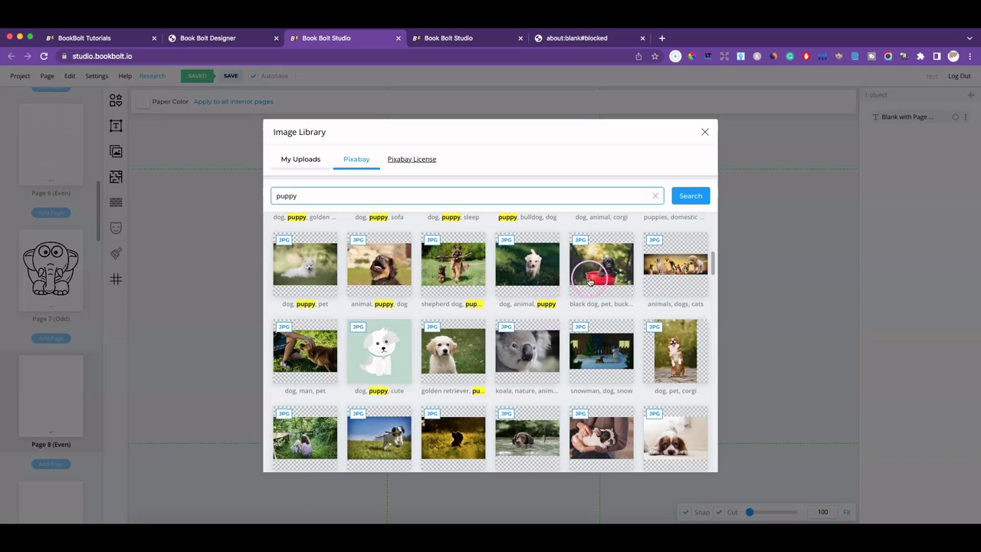
pyautogui.scroll(-1, 578, 287)
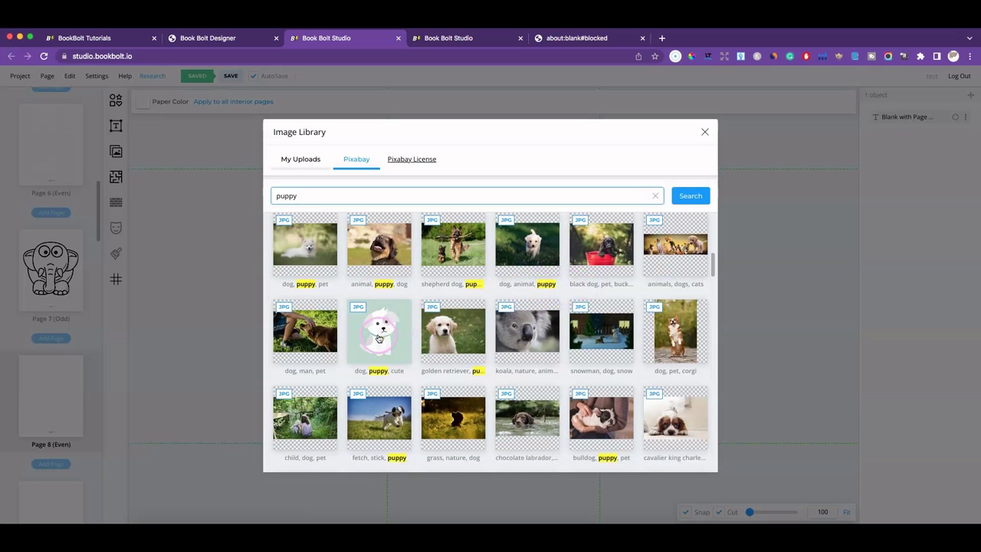
pyautogui.scroll(-8, 414, 334)
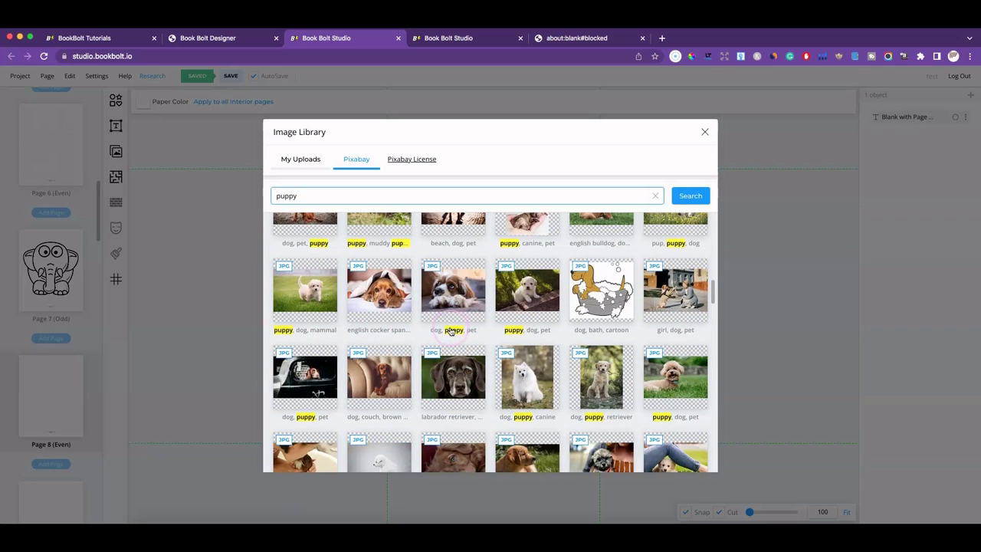
pyautogui.click(593, 292)
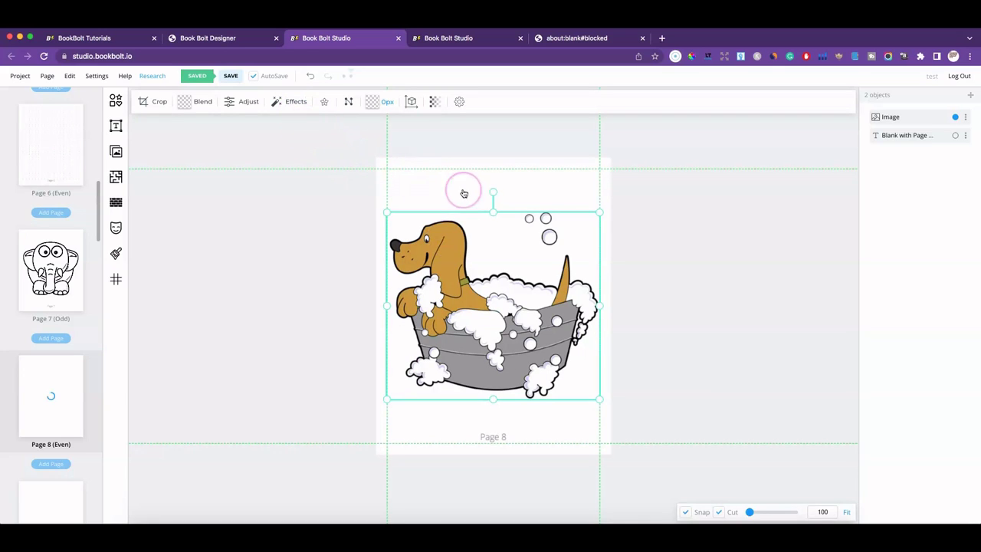
# Turn the bathing dog into a colouring outline with the Black & White effect and move it slightly up the page
pyautogui.click(291, 100)
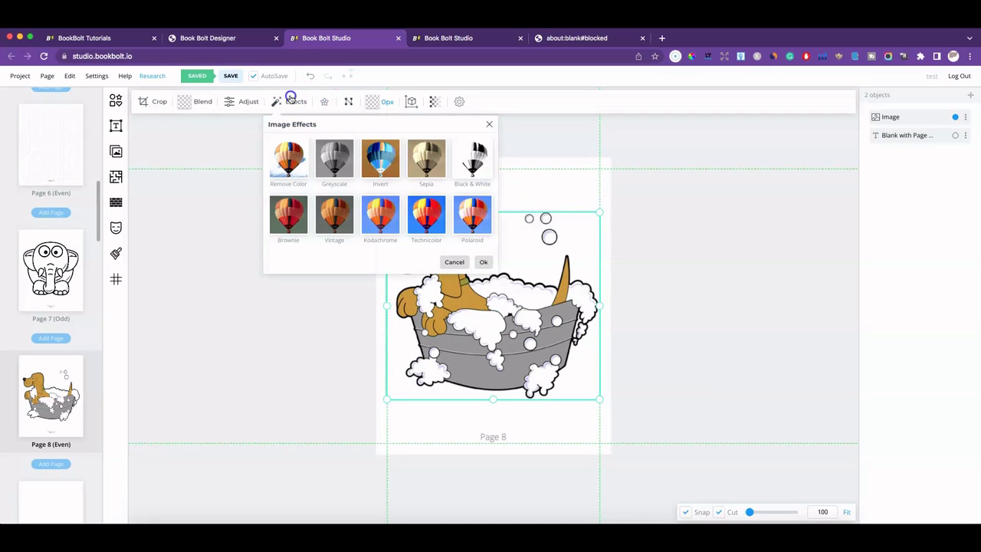
pyautogui.click(488, 155)
pyautogui.click(604, 277)
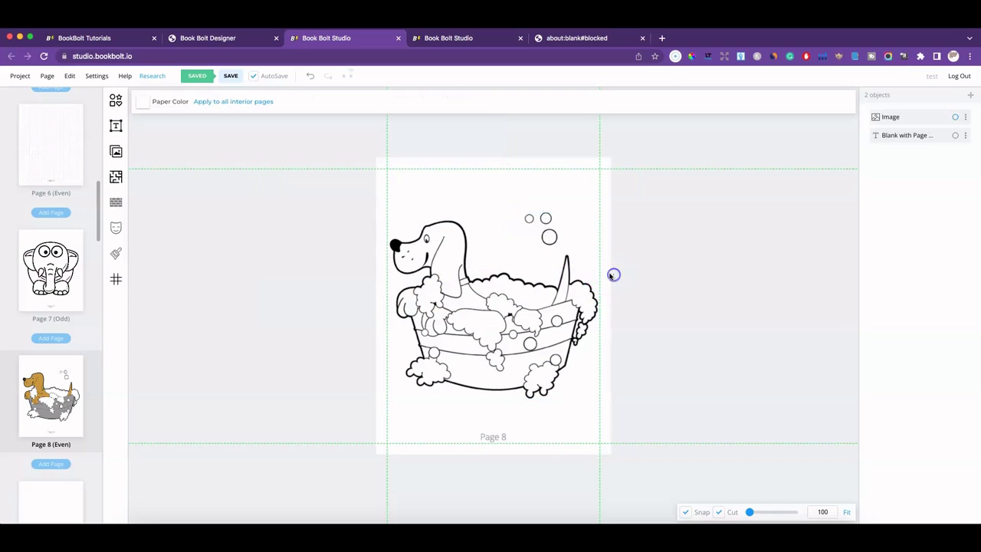
pyautogui.click(515, 279)
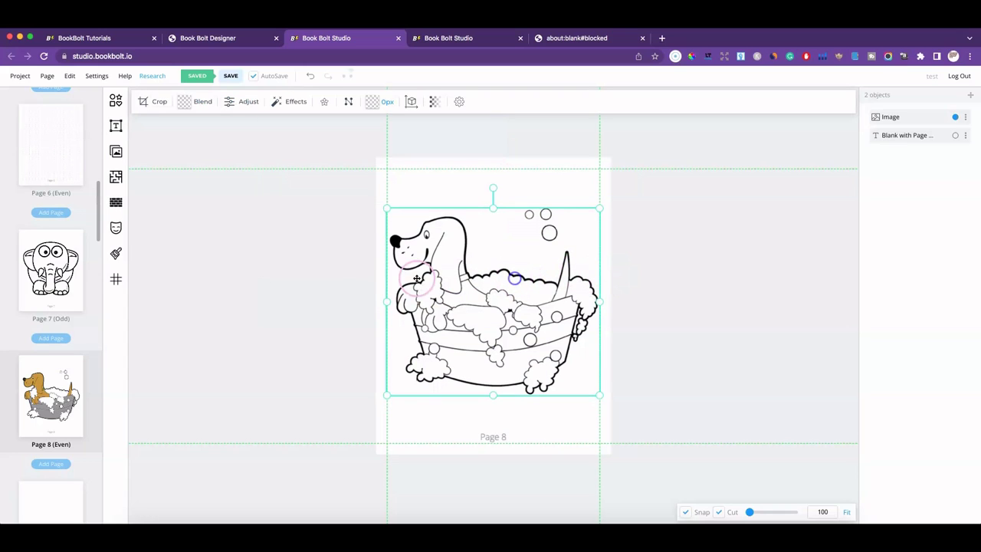
pyautogui.moveTo(499, 279); pyautogui.dragTo(522, 287)
pyautogui.click(626, 289)
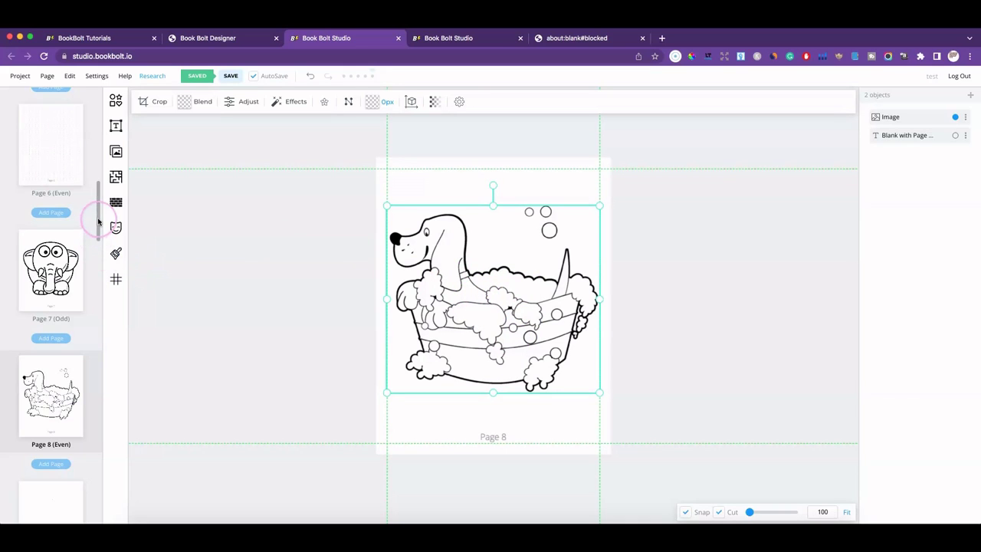
# Delete the bathing dog picture from page 8
pyautogui.moveTo(99, 222); pyautogui.dragTo(98, 198)
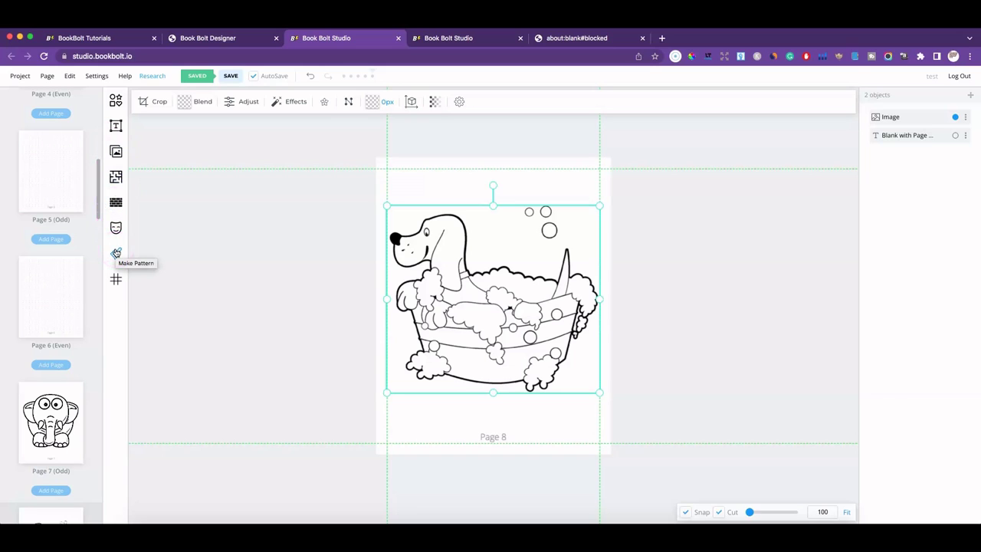
pyautogui.press('Delete')
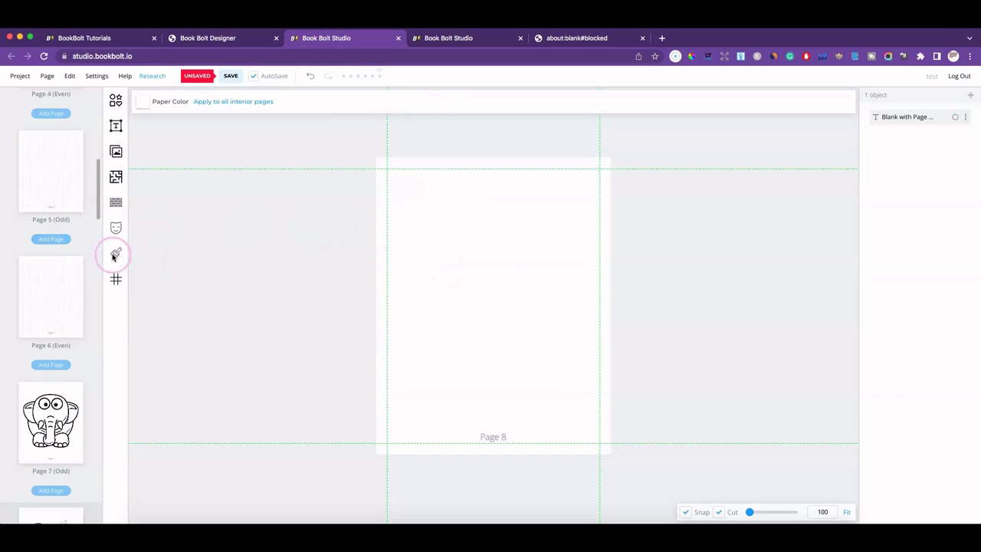
# Add the paw print shape to page 8 and shrink it to a small icon above and right of the page's center
pyautogui.click(117, 99)
pyautogui.scroll(-3, 218, 342)
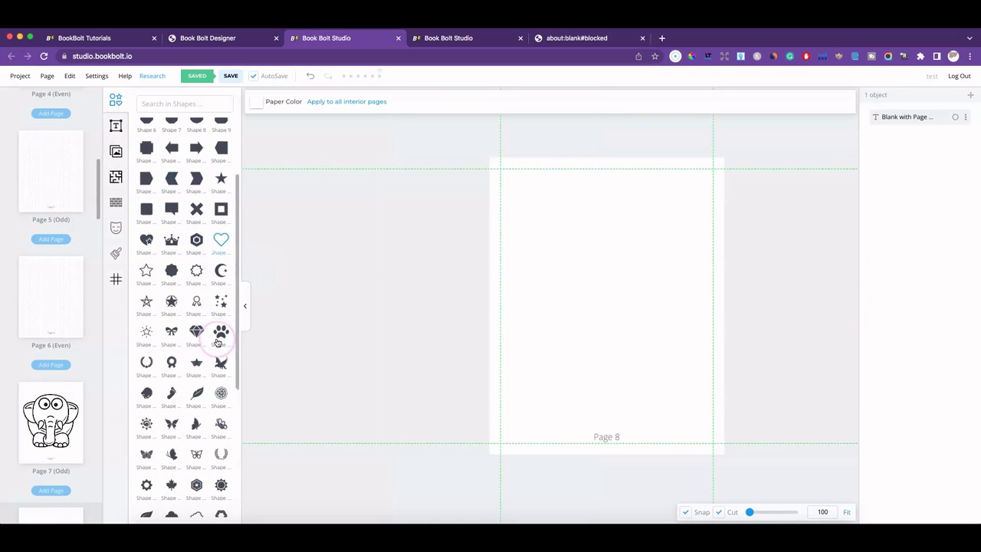
pyautogui.click(220, 334)
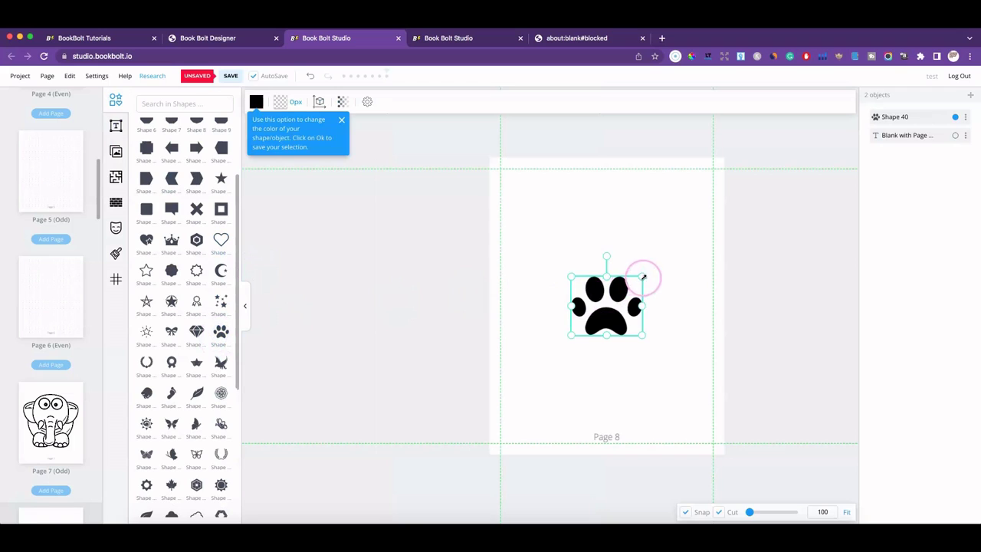
pyautogui.moveTo(641, 278); pyautogui.dragTo(630, 260)
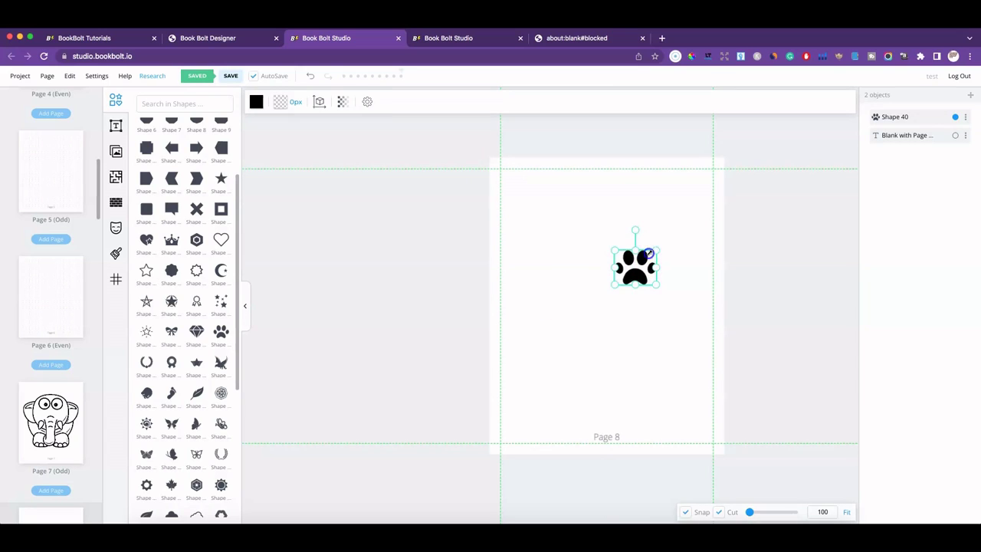
pyautogui.moveTo(649, 254); pyautogui.dragTo(646, 265)
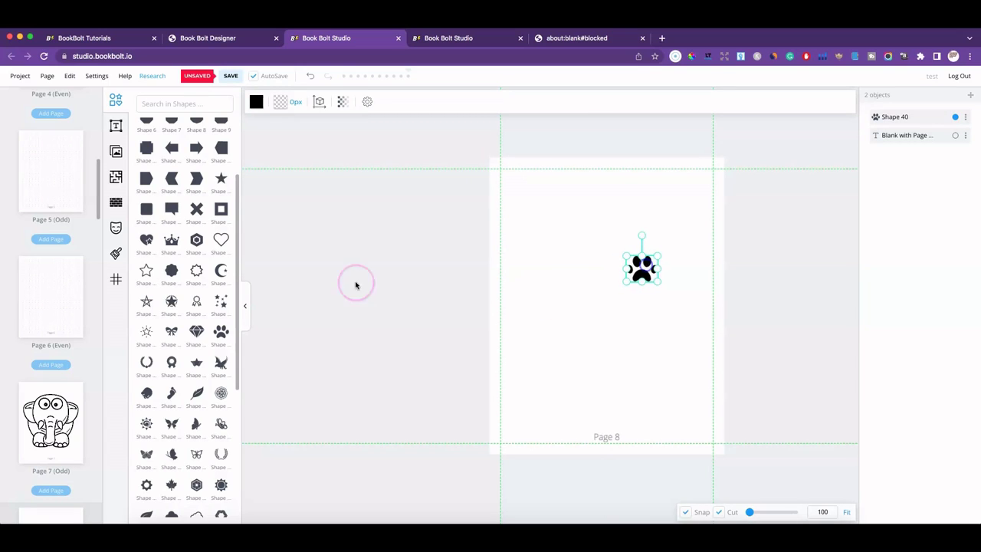
pyautogui.click(631, 296)
pyautogui.click(653, 259)
pyautogui.moveTo(657, 256); pyautogui.dragTo(644, 263)
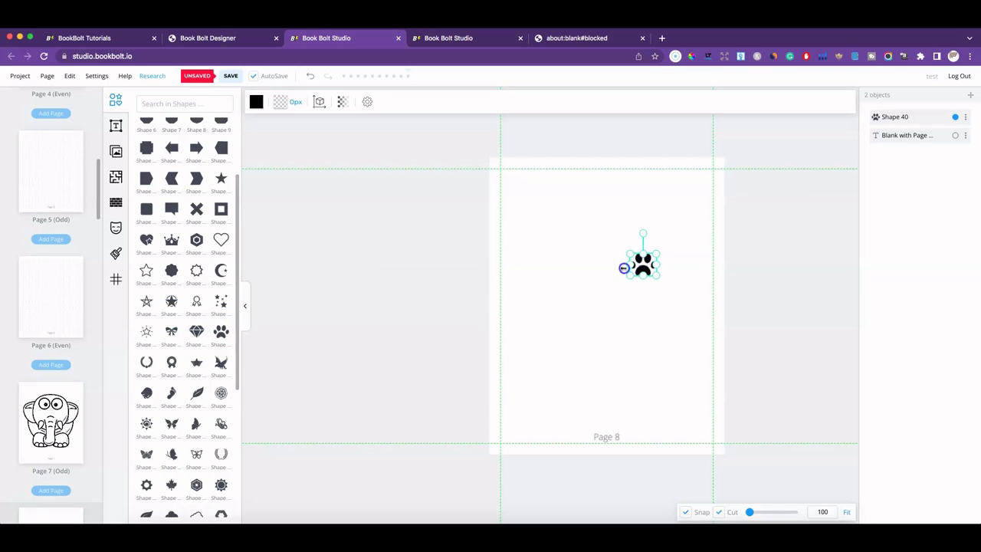
pyautogui.click(624, 268)
pyautogui.click(642, 266)
pyautogui.click(631, 297)
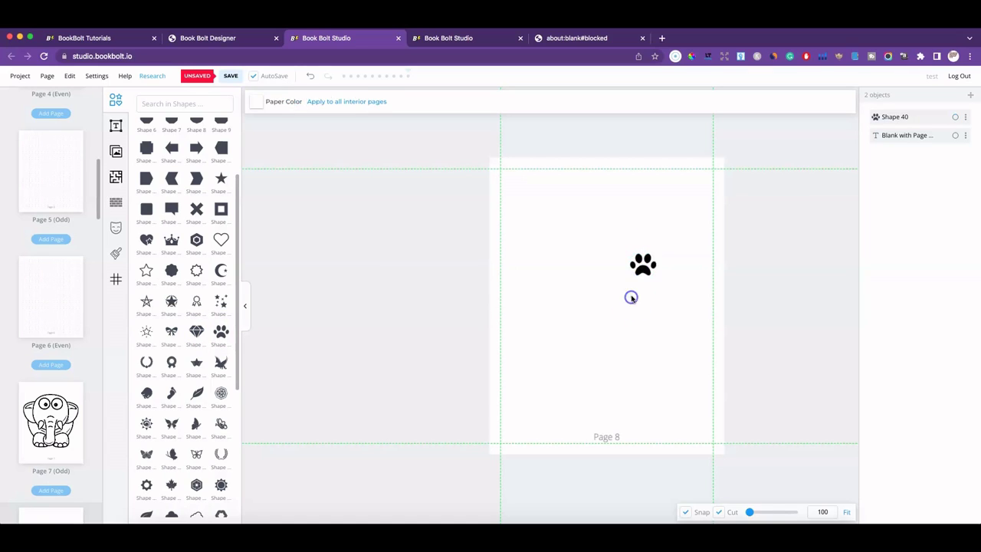
# Duplicate the small paw print twice and arrange the three paws in a loose triangle
pyautogui.click(642, 266)
pyautogui.rightClick(642, 265)
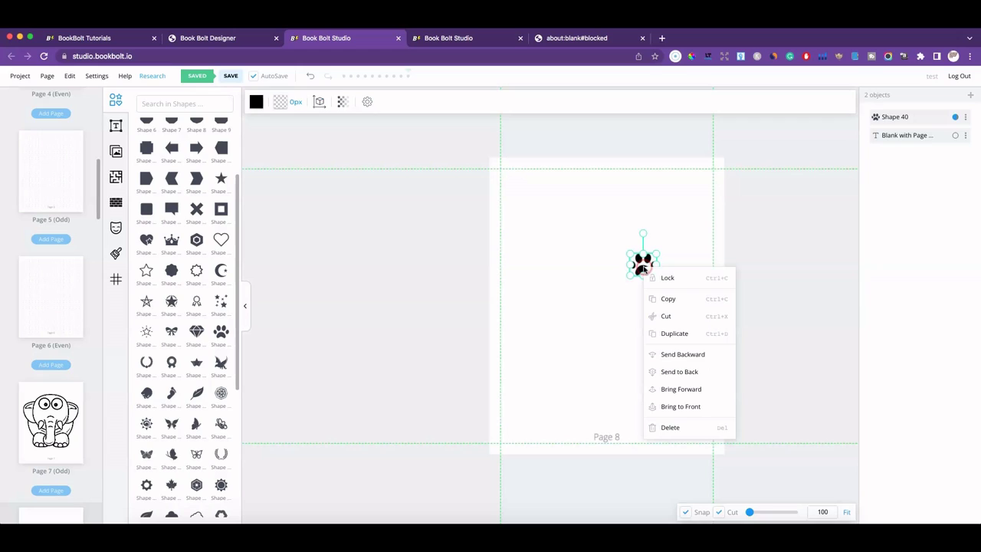
pyautogui.click(666, 334)
pyautogui.moveTo(643, 265); pyautogui.dragTo(610, 259)
pyautogui.rightClick(618, 288)
pyautogui.click(645, 351)
# Fill the upper-left paw print with red and the lowest one with light yellow, leaving the third black
pyautogui.click(256, 101)
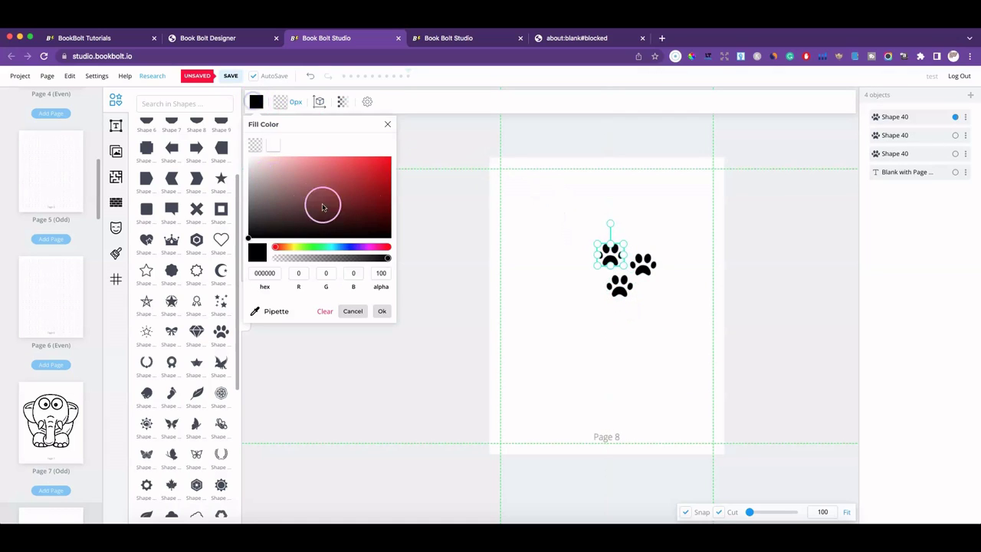
pyautogui.click(380, 175)
pyautogui.click(625, 285)
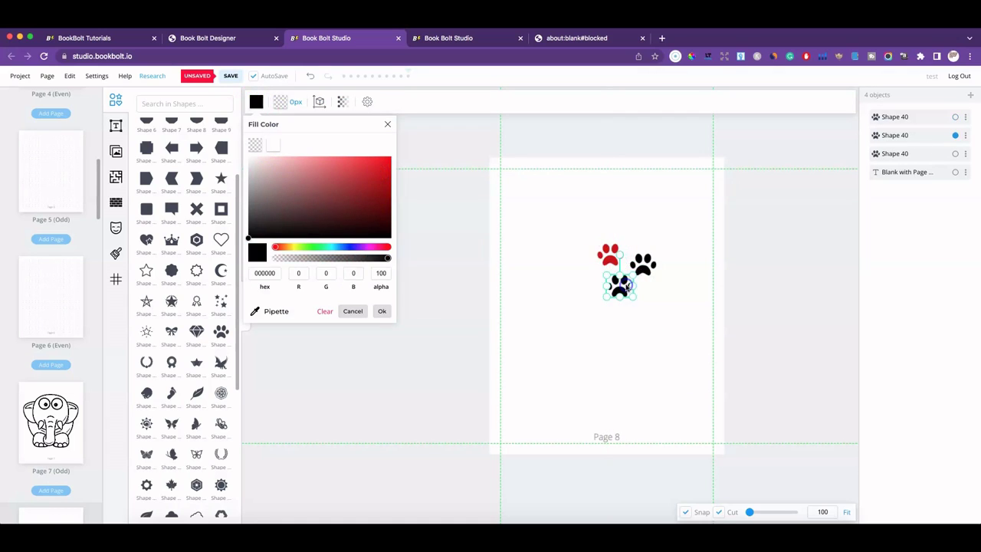
pyautogui.click(300, 248)
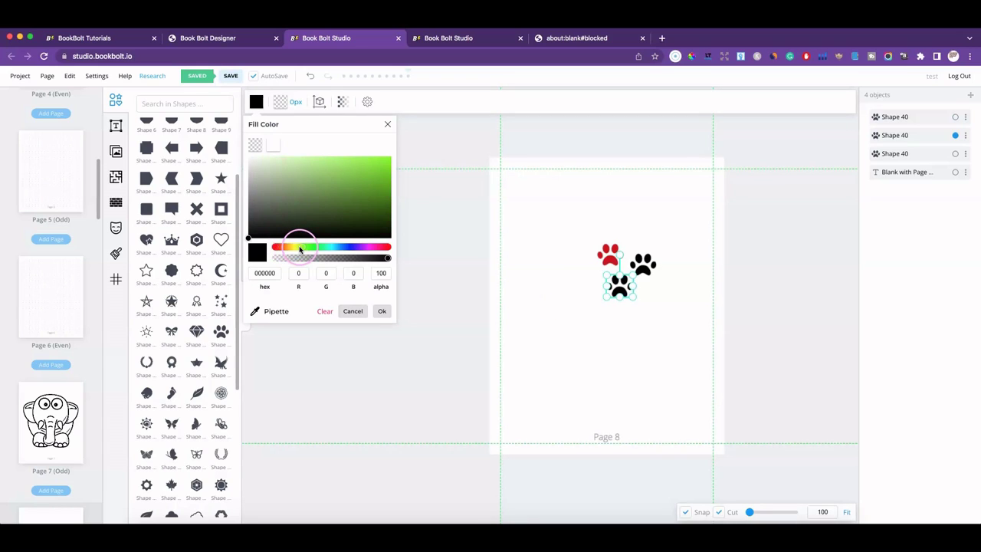
pyautogui.moveTo(296, 247); pyautogui.dragTo(292, 248)
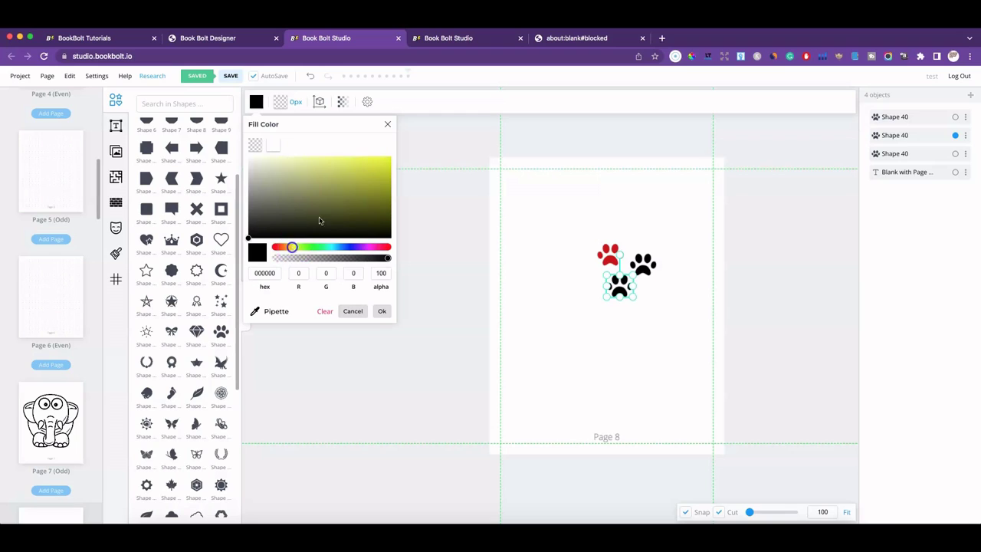
pyautogui.click(370, 173)
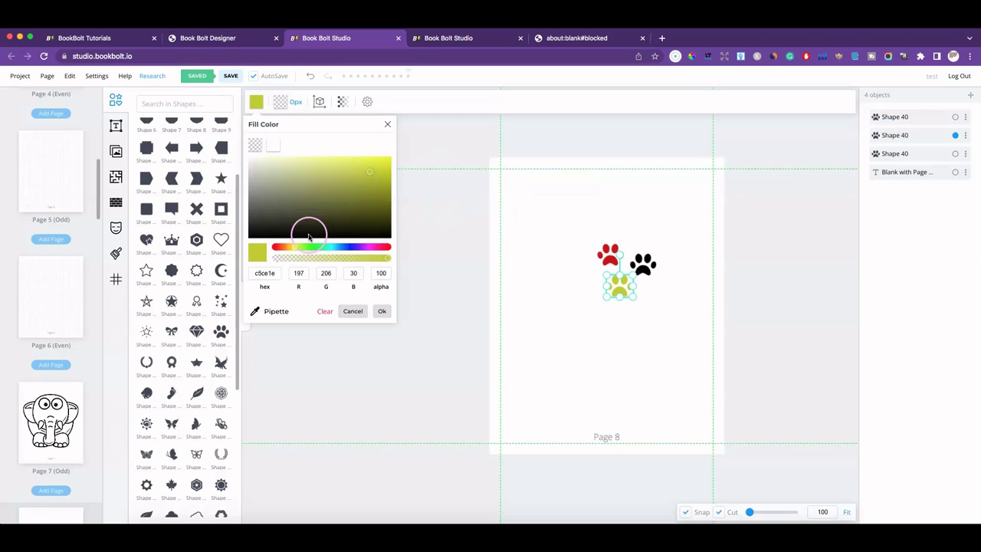
pyautogui.moveTo(297, 247); pyautogui.dragTo(293, 248)
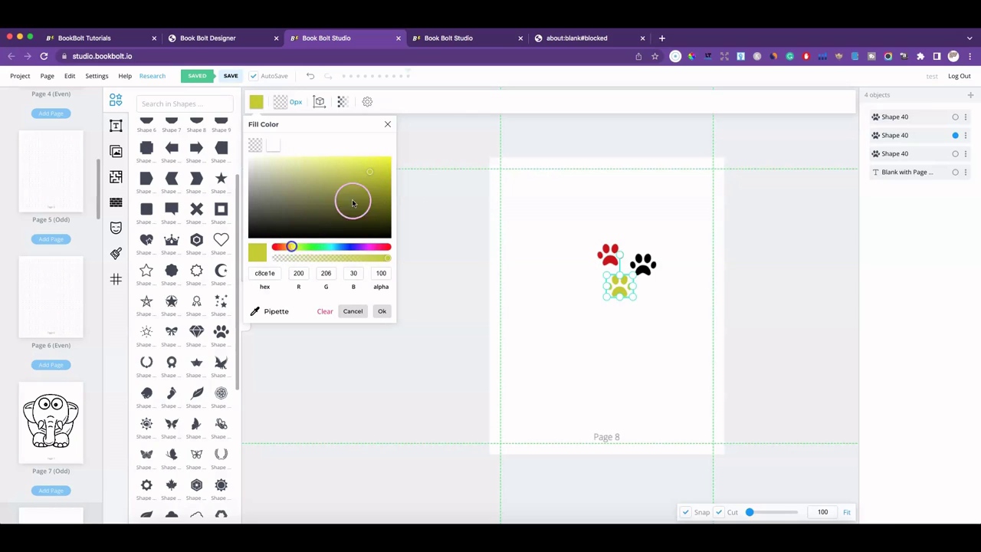
pyautogui.moveTo(368, 170); pyautogui.dragTo(350, 165)
pyautogui.click(550, 218)
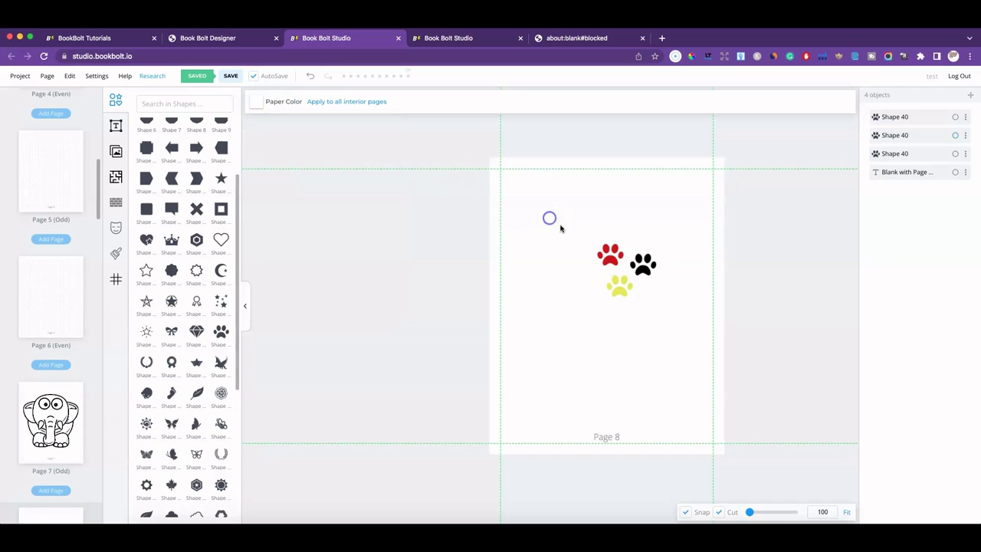
# Select the red, yellow and black paw prints together and group them
pyautogui.moveTo(579, 224); pyautogui.dragTo(682, 327)
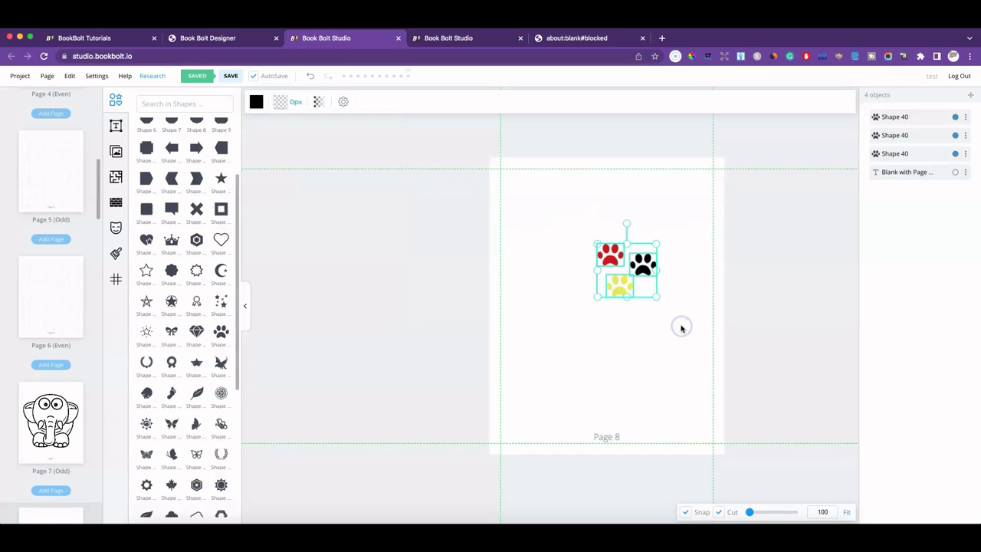
pyautogui.moveTo(584, 217); pyautogui.dragTo(679, 323)
pyautogui.rightClick(638, 271)
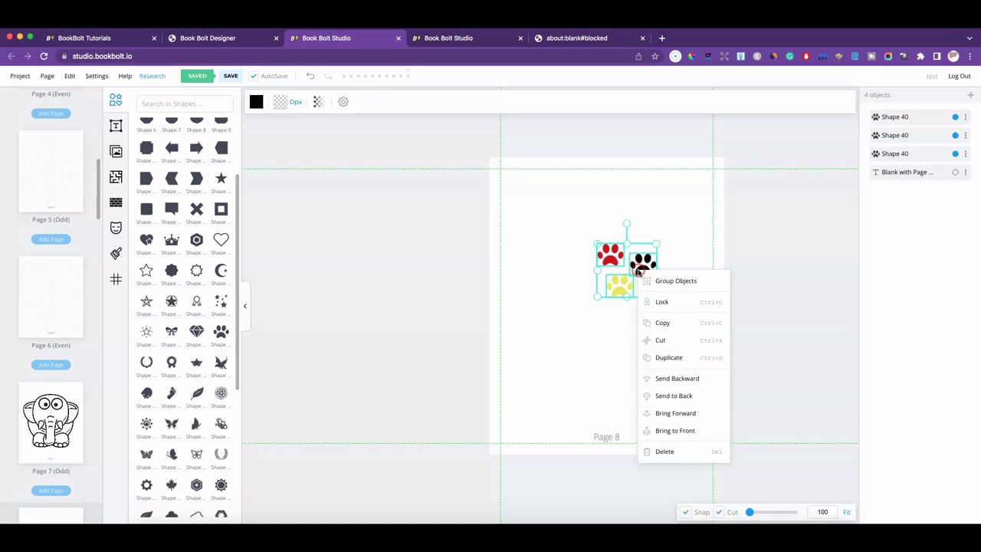
pyautogui.click(678, 284)
pyautogui.click(670, 280)
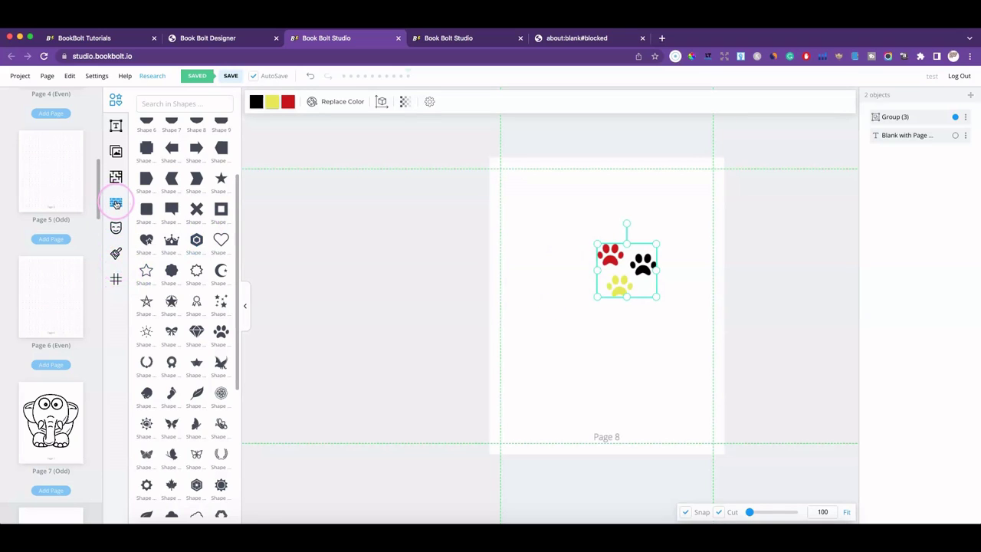
# Convert the grouped paw prints into a repeating pattern
pyautogui.click(115, 203)
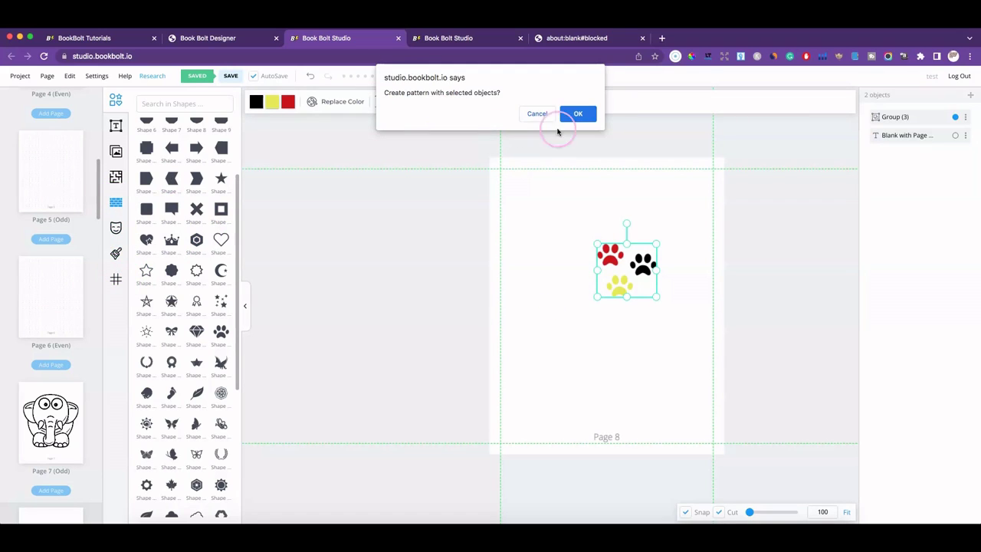
pyautogui.click(579, 114)
pyautogui.click(610, 294)
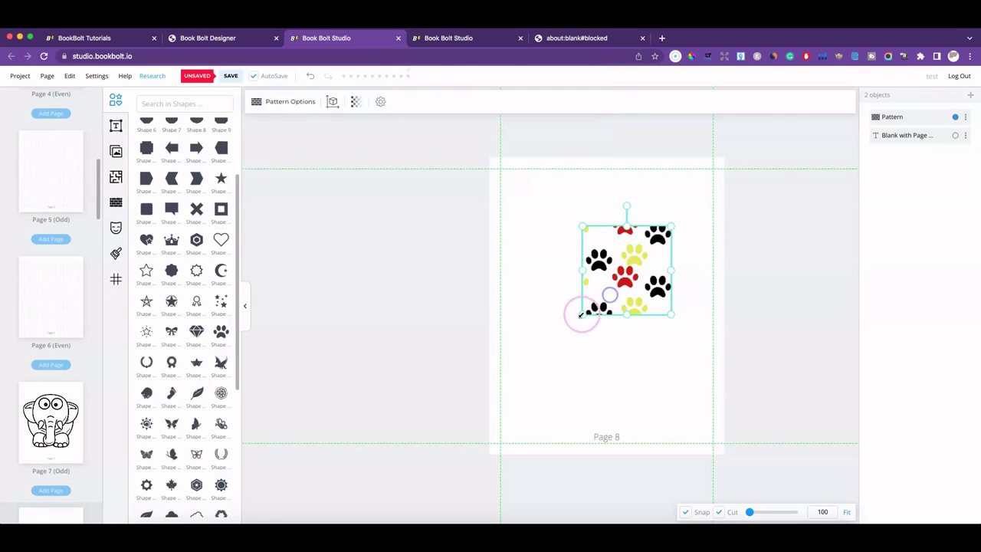
# Enlarge the paw pattern on page 8 to the page edges on all sides, covering the full bleed area
pyautogui.moveTo(579, 320); pyautogui.dragTo(502, 401)
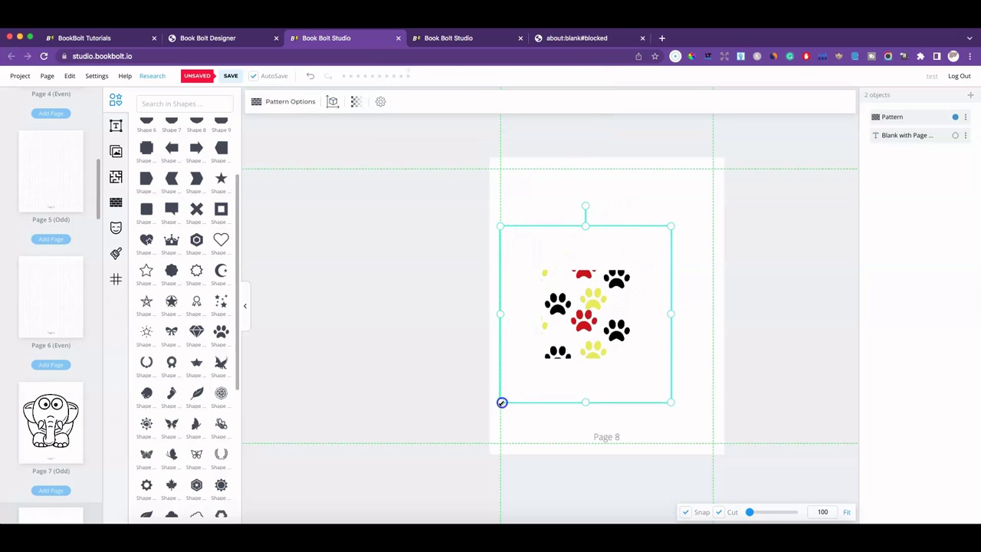
pyautogui.moveTo(678, 407); pyautogui.dragTo(725, 445)
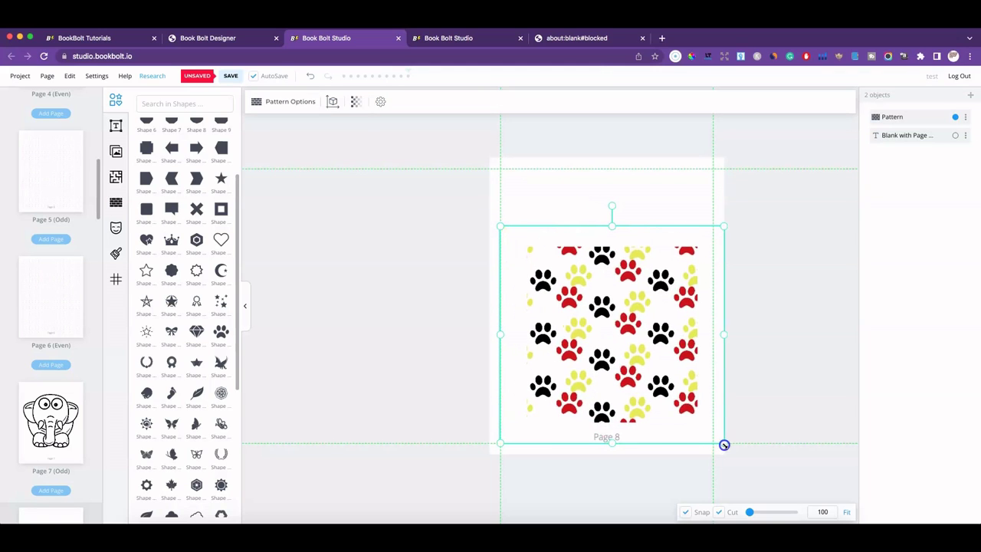
pyautogui.moveTo(499, 224); pyautogui.dragTo(492, 168)
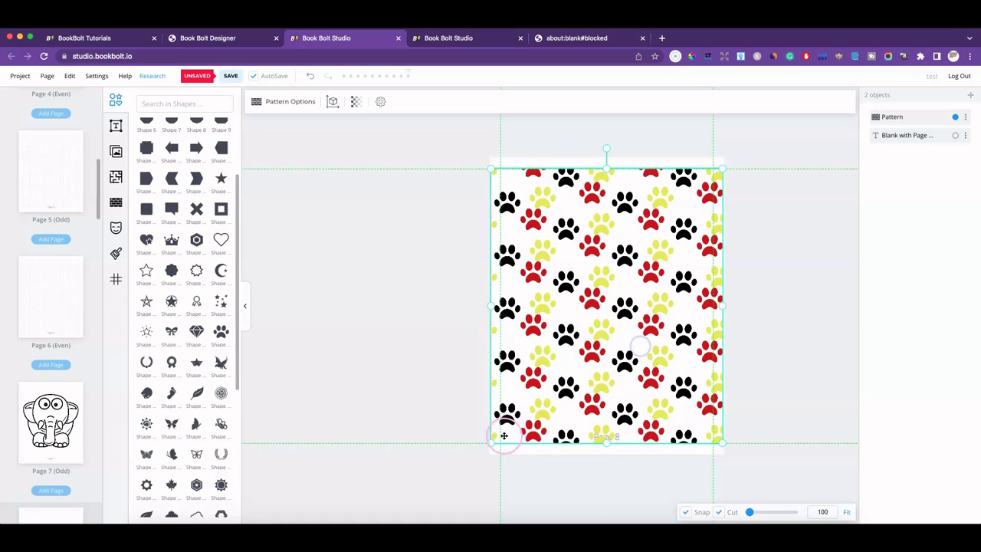
pyautogui.moveTo(606, 443); pyautogui.dragTo(606, 452)
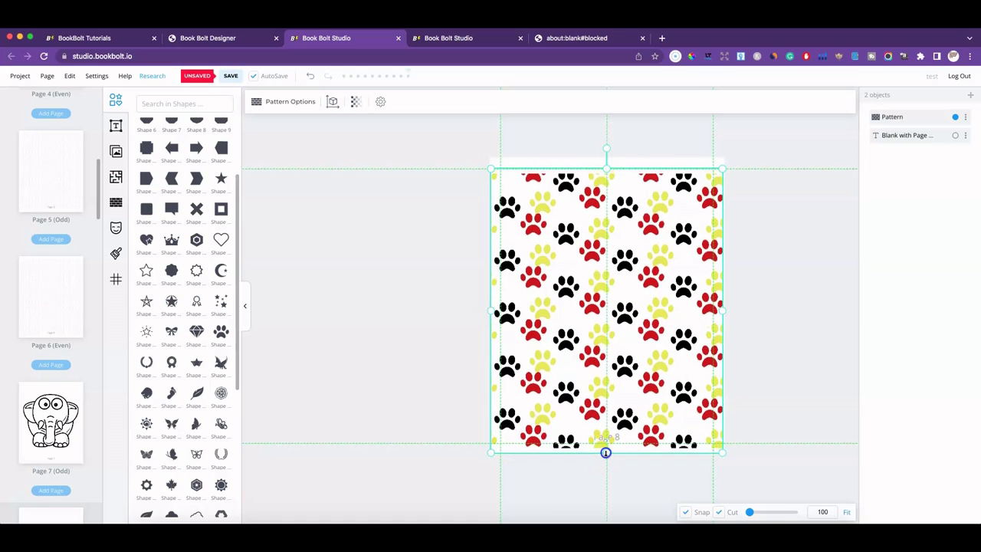
pyautogui.moveTo(607, 165); pyautogui.dragTo(607, 158)
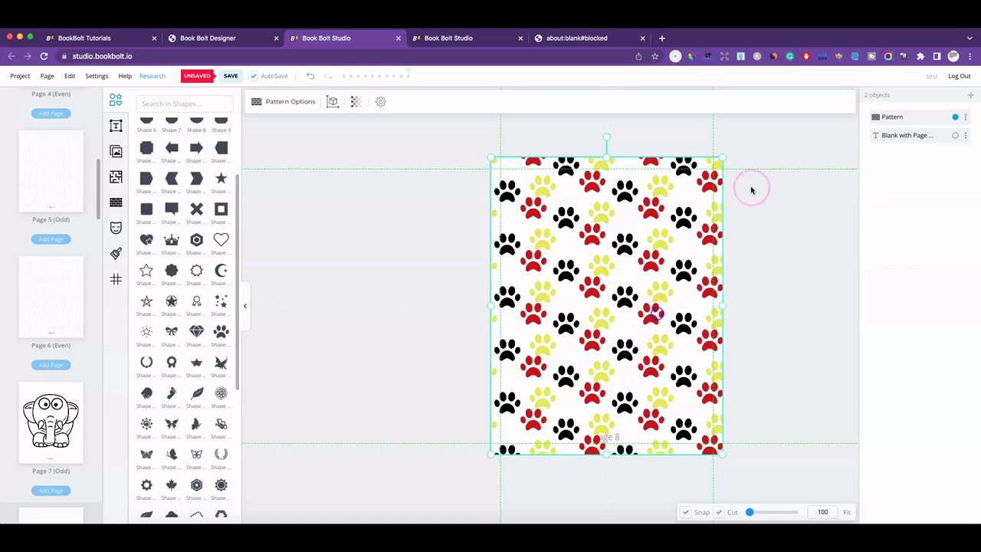
pyautogui.moveTo(723, 156); pyautogui.dragTo(727, 156)
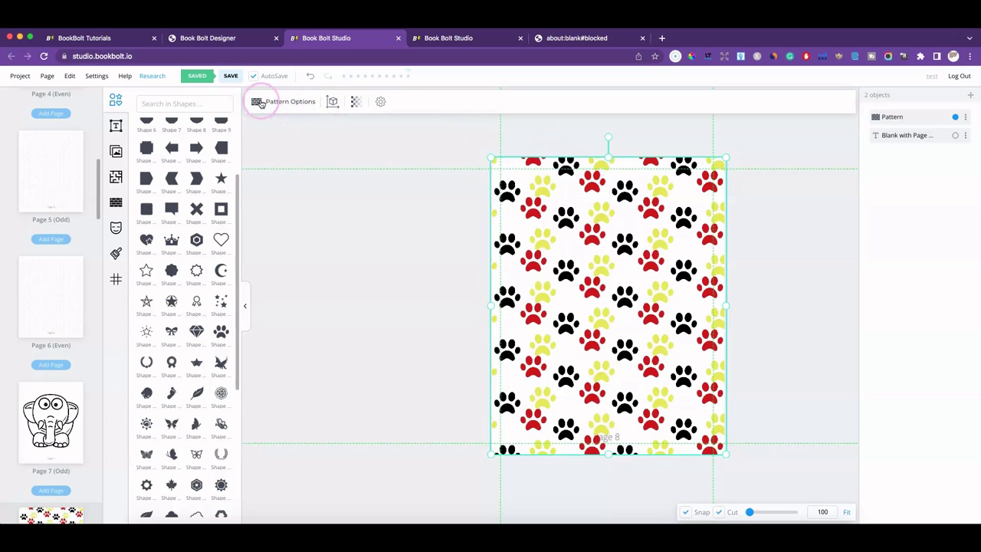
# Reduce the paw pattern's scale to roughly half so the prints repeat smaller and more densely across the page
pyautogui.click(259, 102)
pyautogui.moveTo(388, 198)
pyautogui.mouseDown()
pyautogui.moveTo(427, 203)
pyautogui.moveTo(372, 196)
pyautogui.moveTo(387, 197)
pyautogui.mouseUp()
pyautogui.click(475, 147)
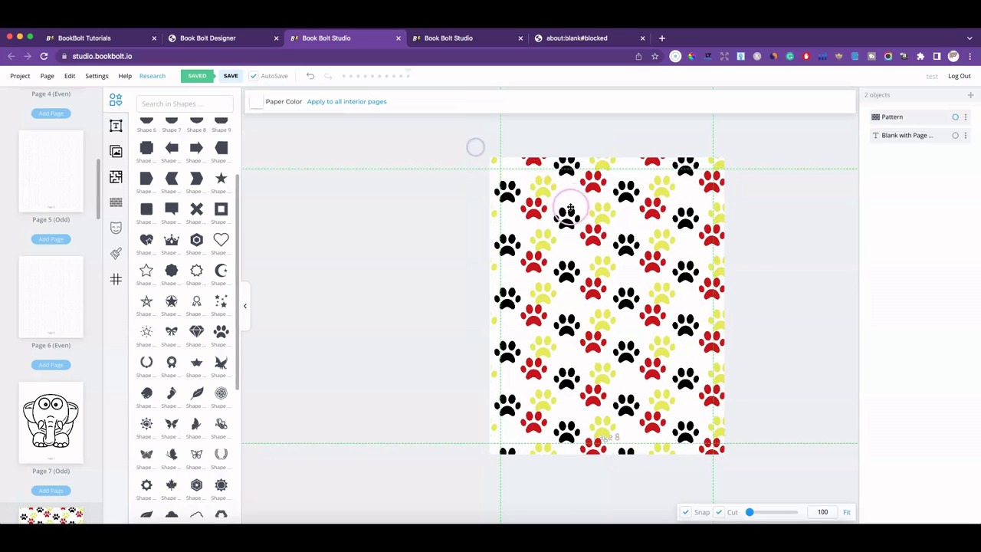
pyautogui.click(532, 213)
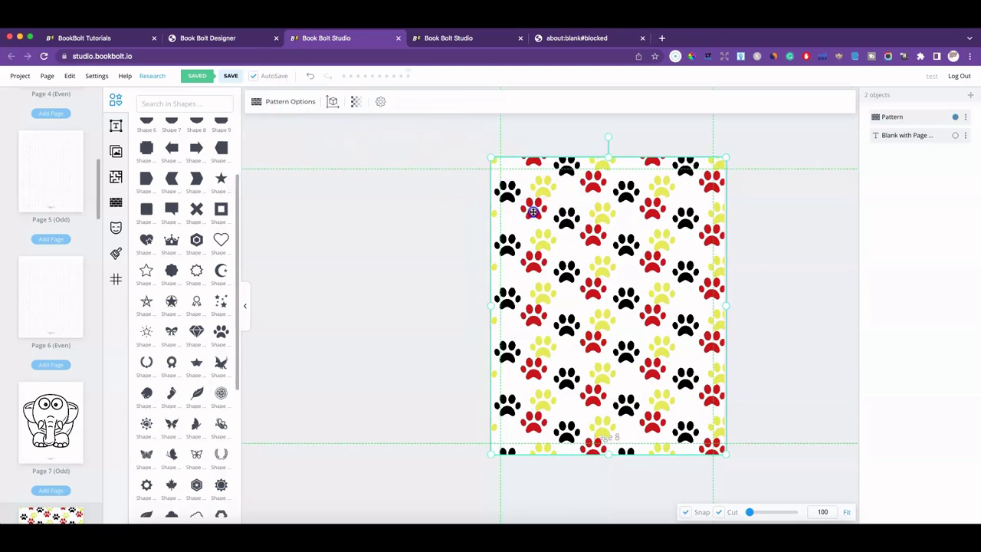
pyautogui.click(292, 100)
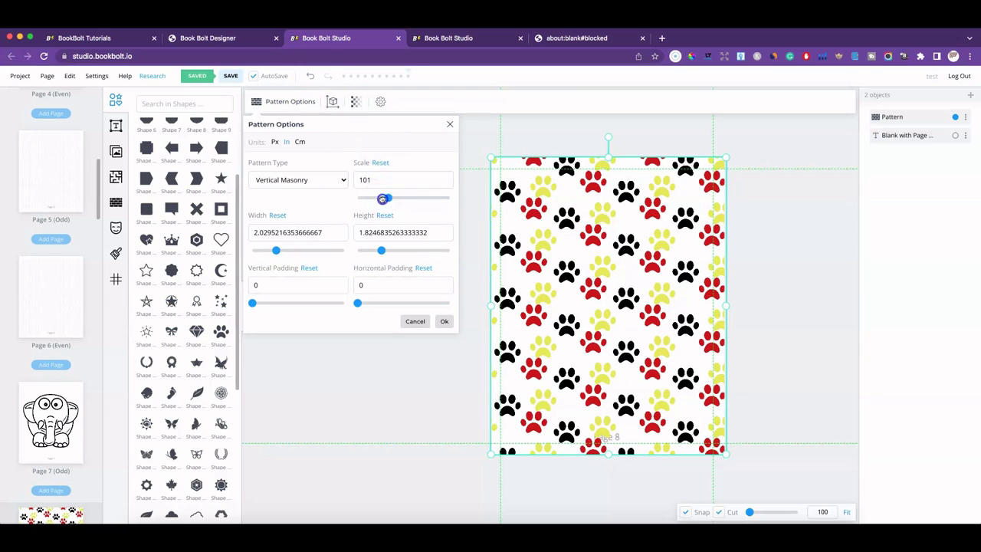
pyautogui.moveTo(383, 198); pyautogui.dragTo(376, 199)
pyautogui.click(467, 146)
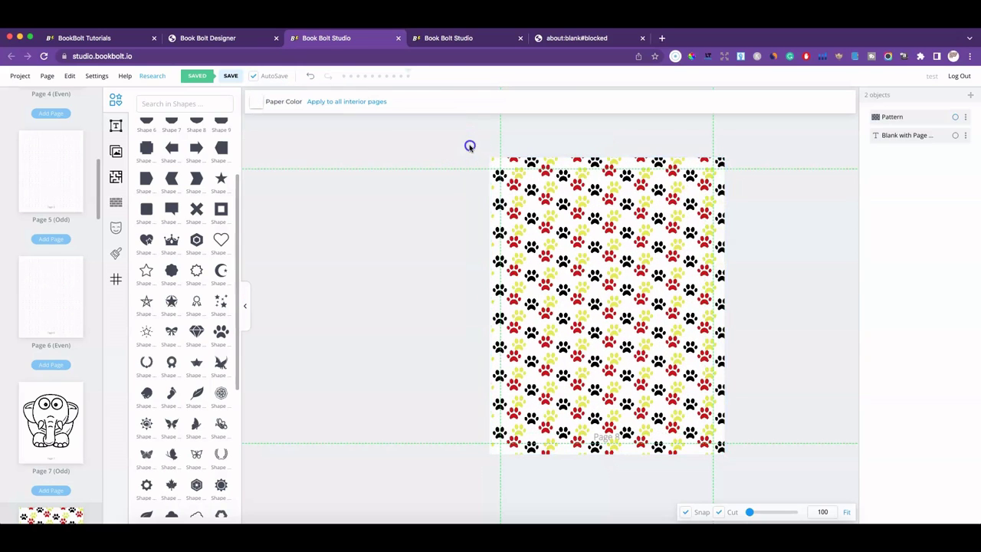
# Add a black rectangle to page 8, widen it to about half the page width and centre it near the page's upper edge
pyautogui.scroll(-2, 203, 177)
pyautogui.scroll(5, 198, 184)
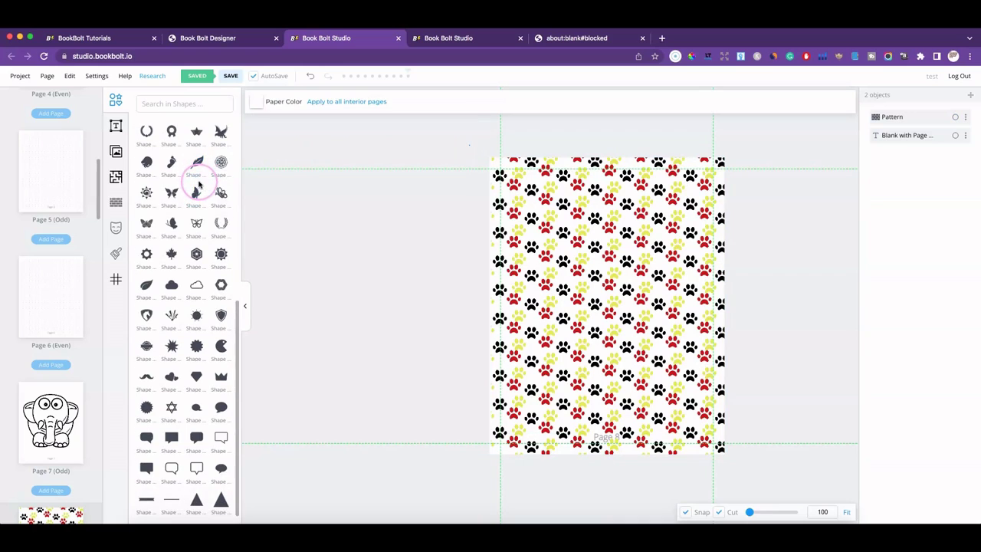
pyautogui.click(161, 138)
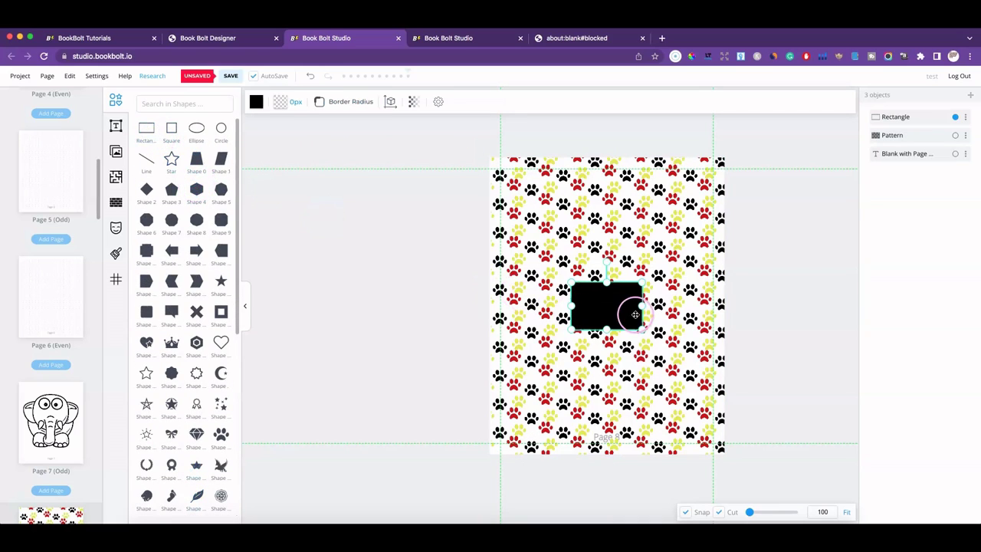
pyautogui.moveTo(642, 306); pyautogui.dragTo(636, 210)
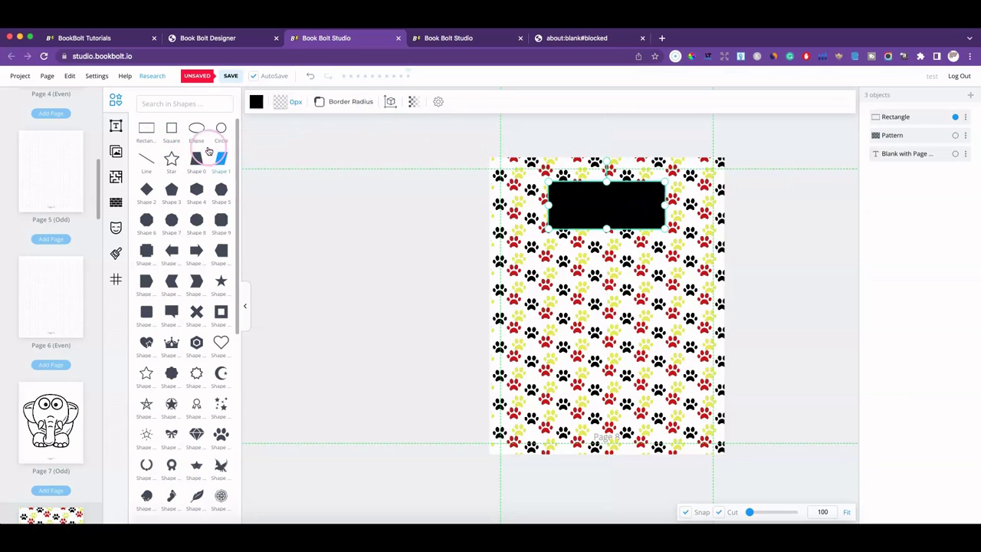
# Add a second rectangle in the middle of the page, widen it and fill it with white
pyautogui.click(149, 130)
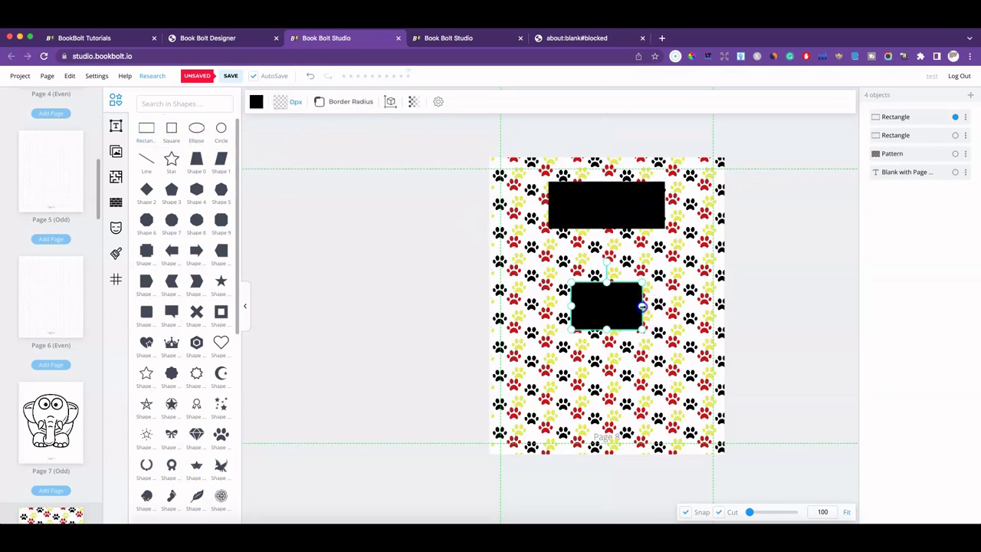
pyautogui.moveTo(642, 306); pyautogui.dragTo(680, 307)
pyautogui.click(256, 101)
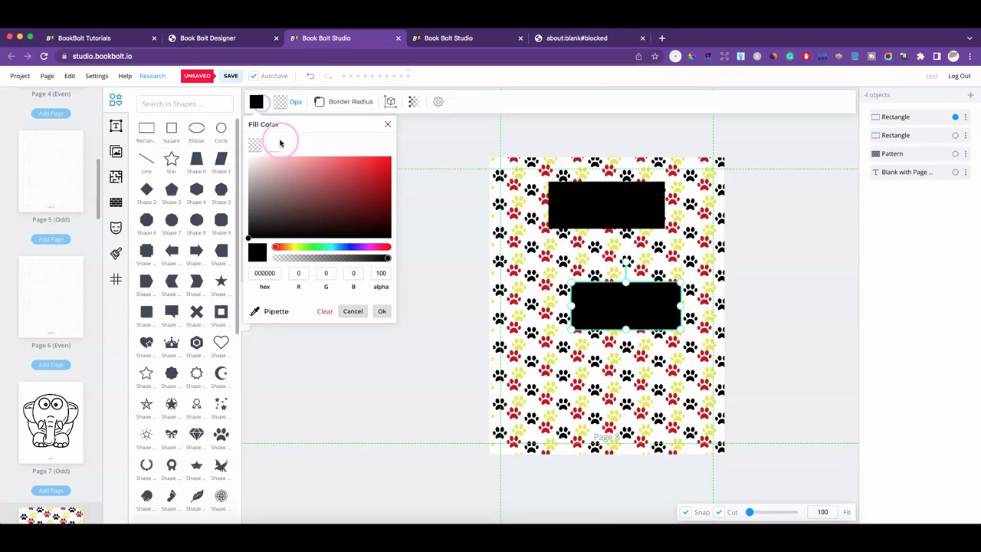
pyautogui.click(280, 143)
# Centre the white rectangle on the black one, sized so that an even black border frames it on all sides
pyautogui.moveTo(613, 311); pyautogui.dragTo(606, 226)
pyautogui.click(681, 222)
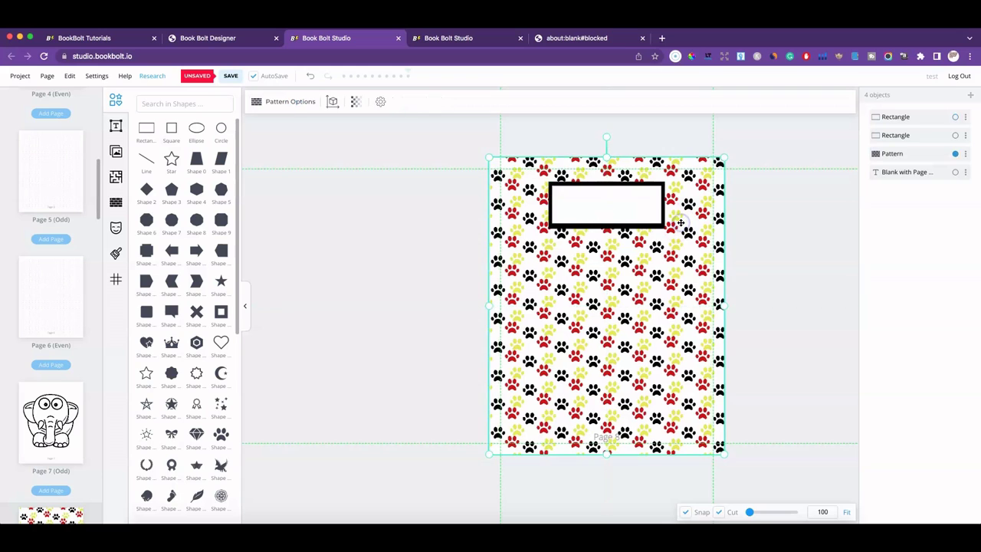
pyautogui.click(577, 206)
pyautogui.click(292, 149)
pyautogui.click(652, 204)
pyautogui.click(607, 226)
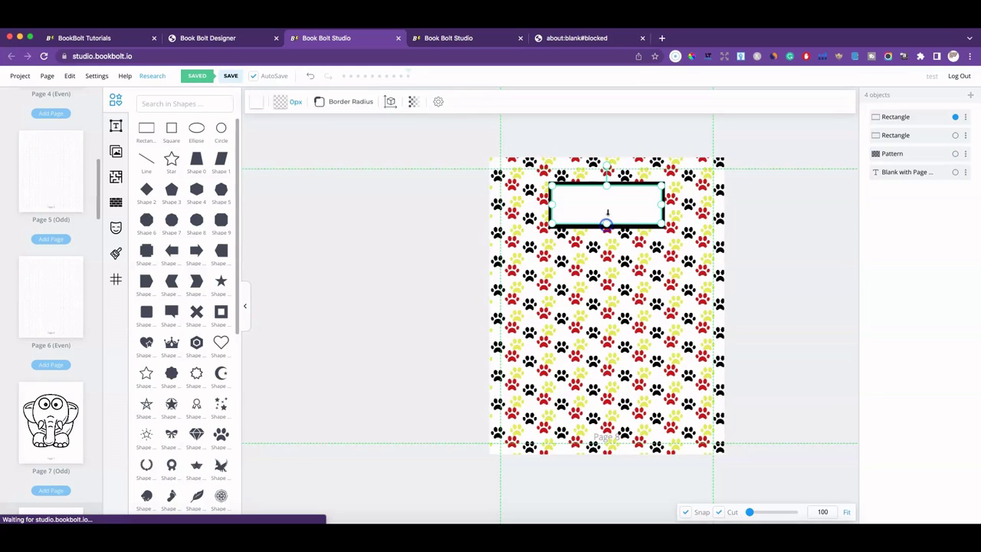
pyautogui.click(484, 283)
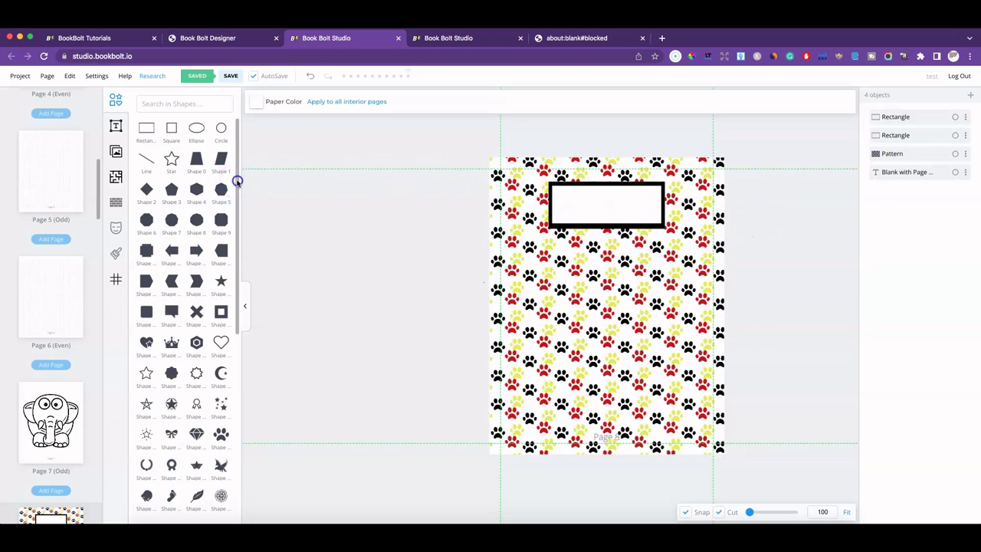
# Delete the white rectangle, the black rectangle and the paw pattern from page 8
pyautogui.moveTo(237, 182); pyautogui.dragTo(237, 219)
pyautogui.click(625, 203)
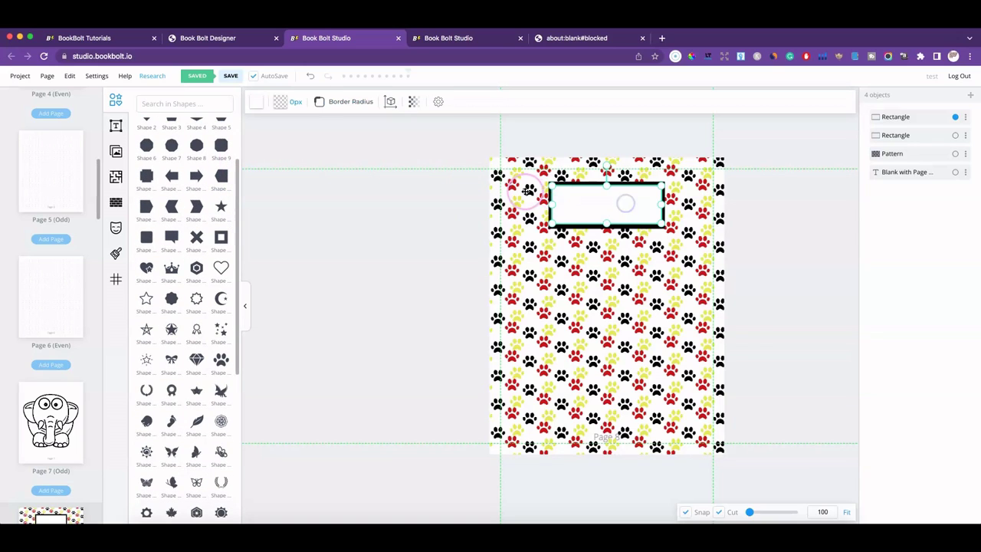
pyautogui.click(522, 192)
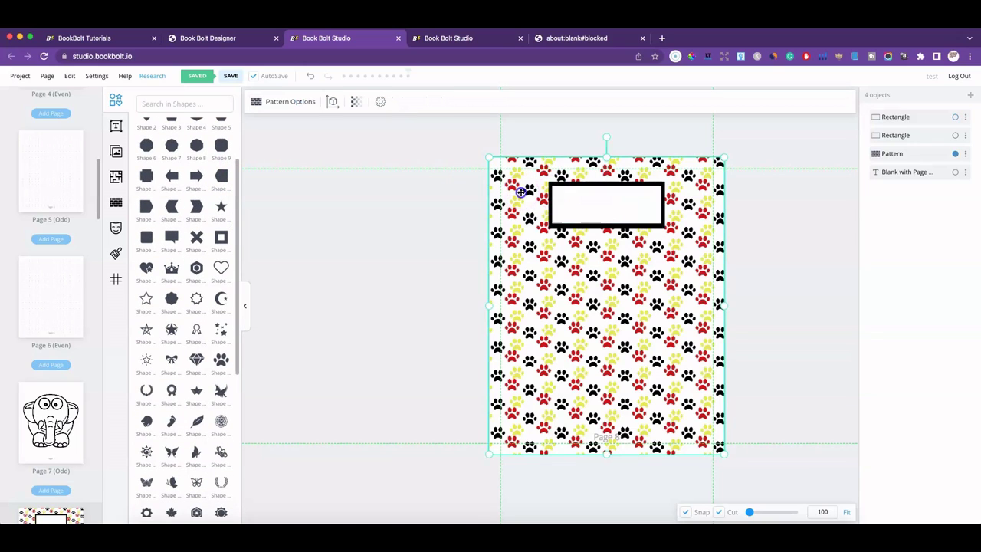
pyautogui.click(612, 206)
pyautogui.press('Delete')
pyautogui.click(613, 203)
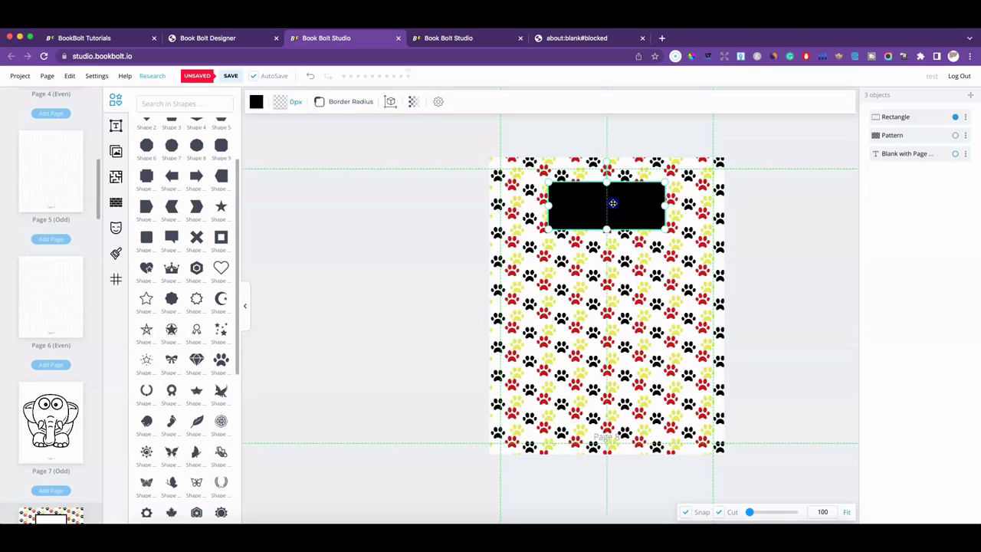
pyautogui.press('Delete')
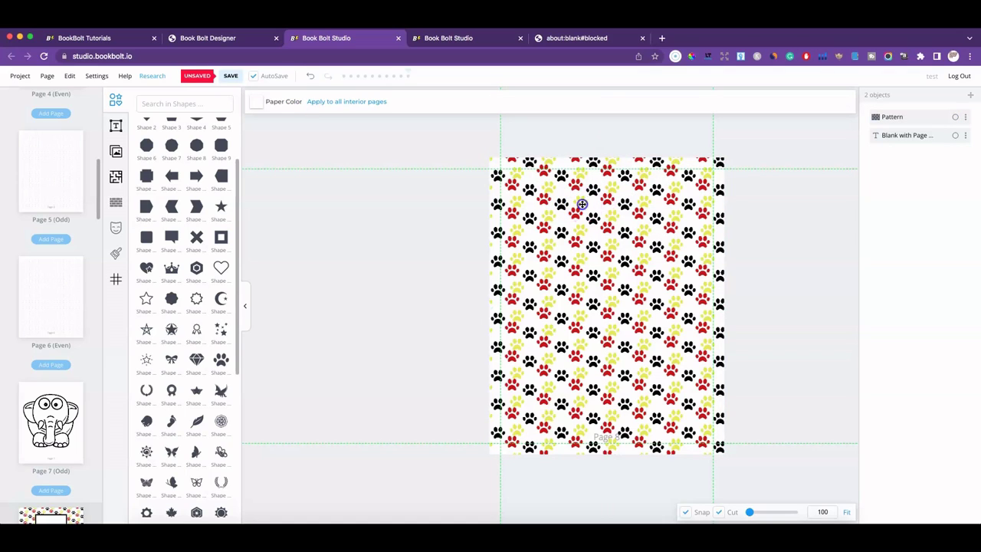
pyautogui.click(582, 204)
pyautogui.press('Delete')
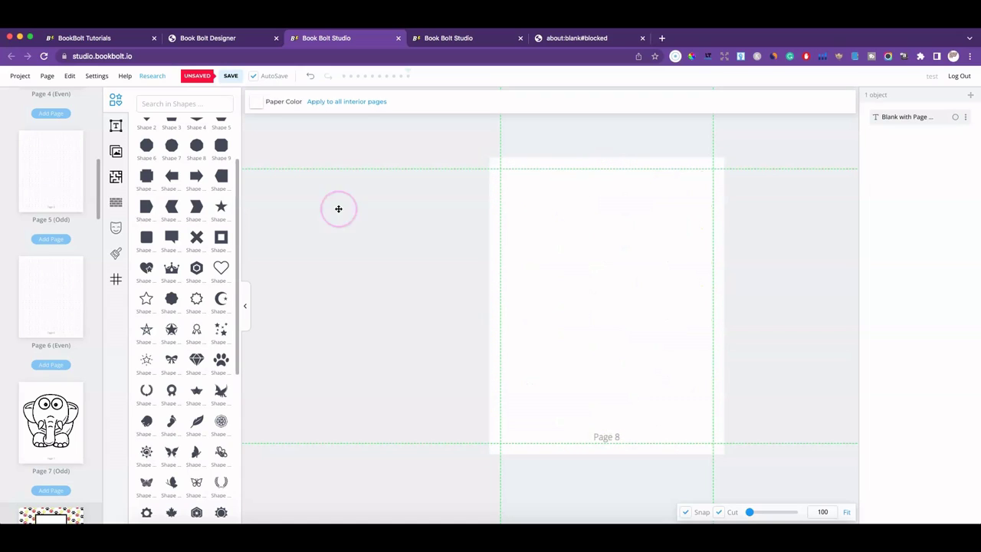
# Open page 7 without saving the pending changes on page 8, and scale the elephant image down slightly in proportion
pyautogui.click(60, 396)
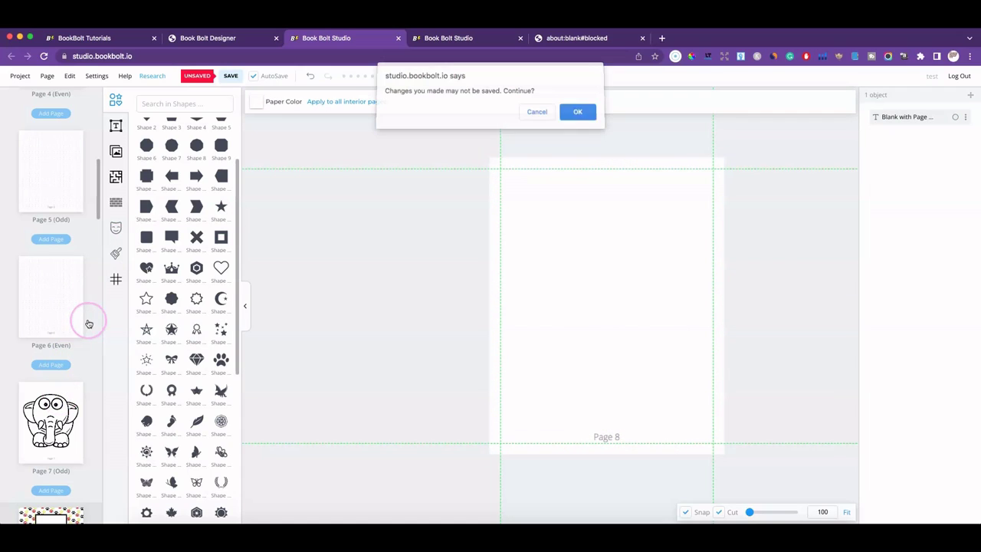
pyautogui.click(566, 117)
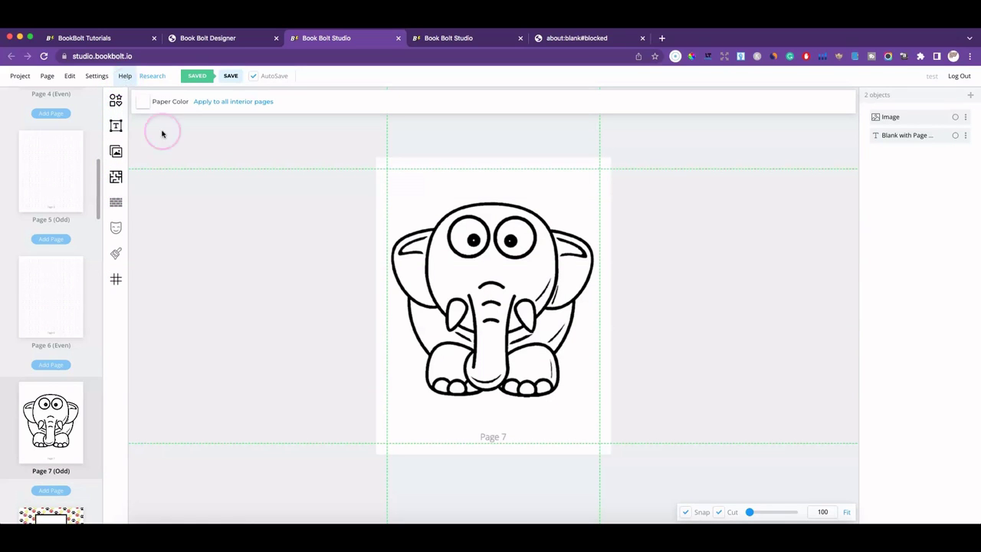
pyautogui.click(476, 243)
pyautogui.moveTo(481, 253); pyautogui.dragTo(480, 255)
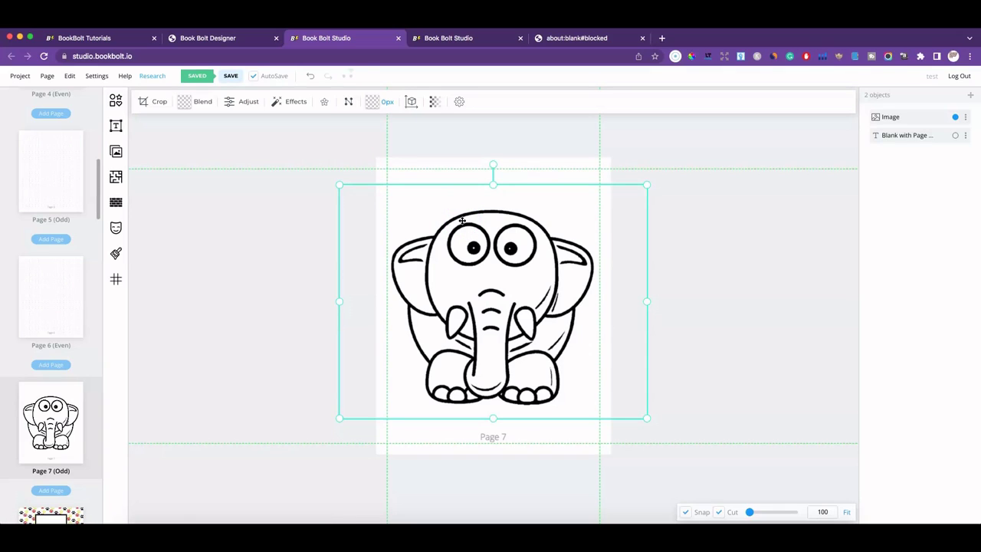
pyautogui.click(646, 264)
pyautogui.moveTo(644, 185); pyautogui.dragTo(603, 192)
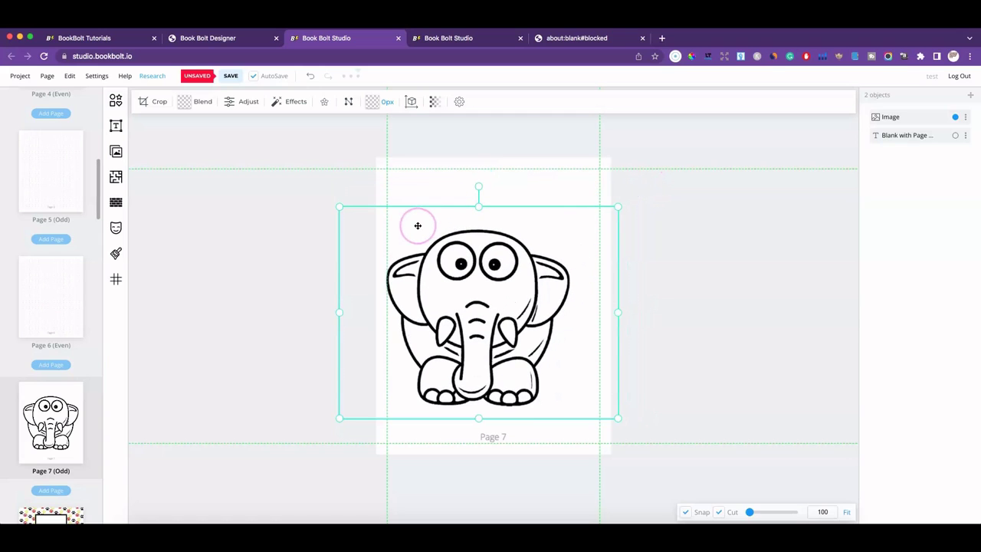